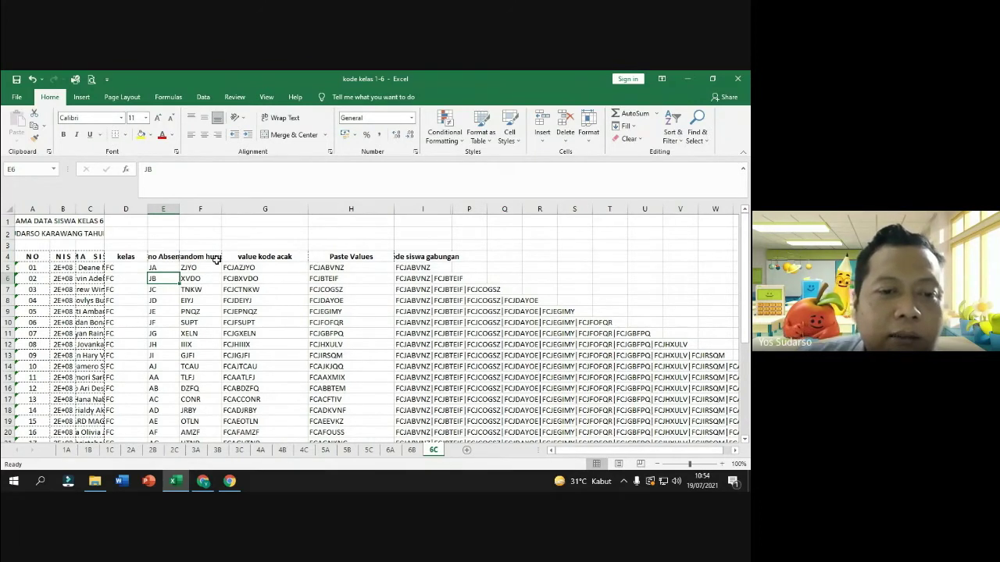
Widen the random huruf column (F) so its heading in row 4 fits in full
left_click(217, 256)
left_click_drag(222, 210, 239, 209)
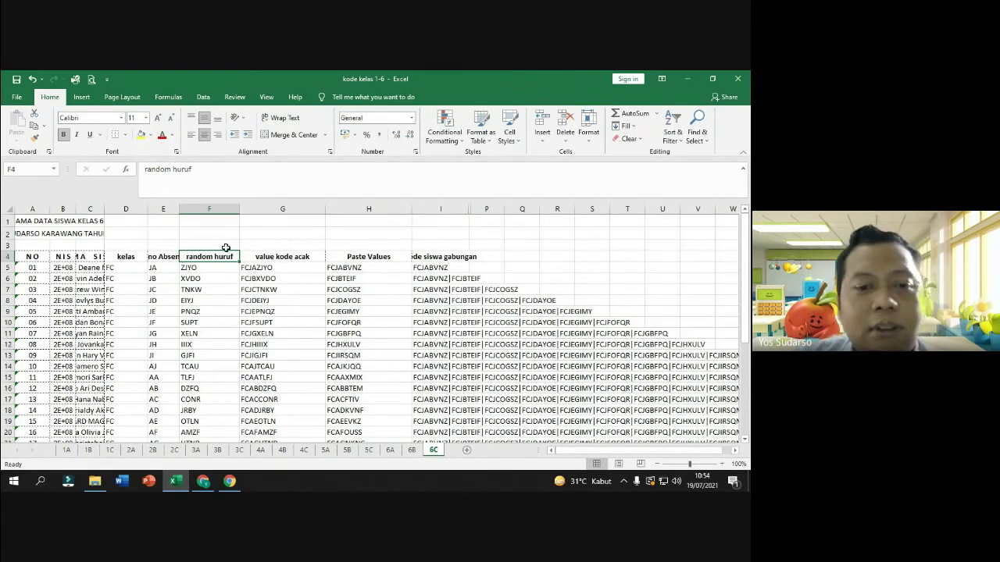
Examine how the value kode acak cell in row 5 combines the class, attendance and random letters, and its Paste Values counterpart
left_click(299, 259)
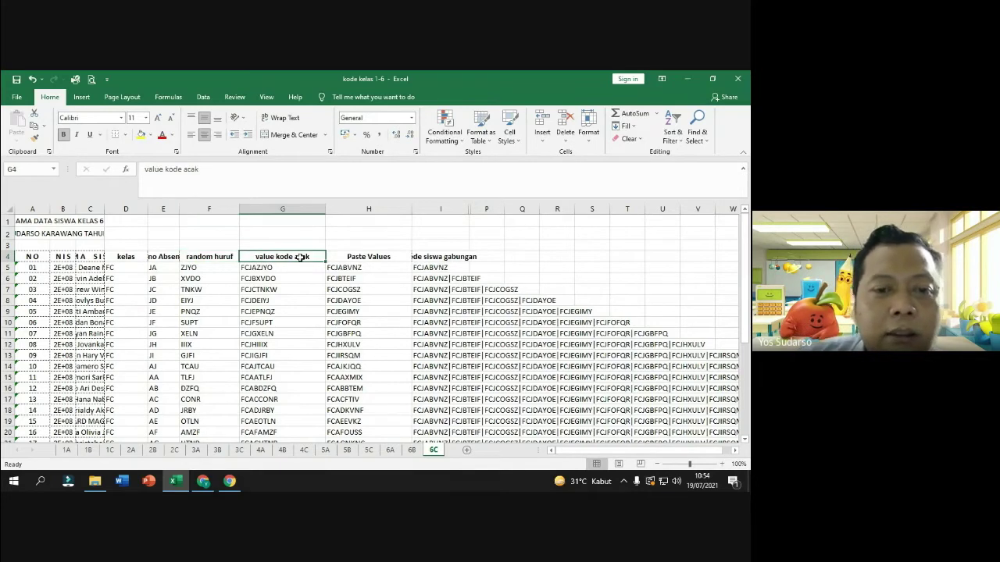
left_click(260, 268)
left_click(264, 257)
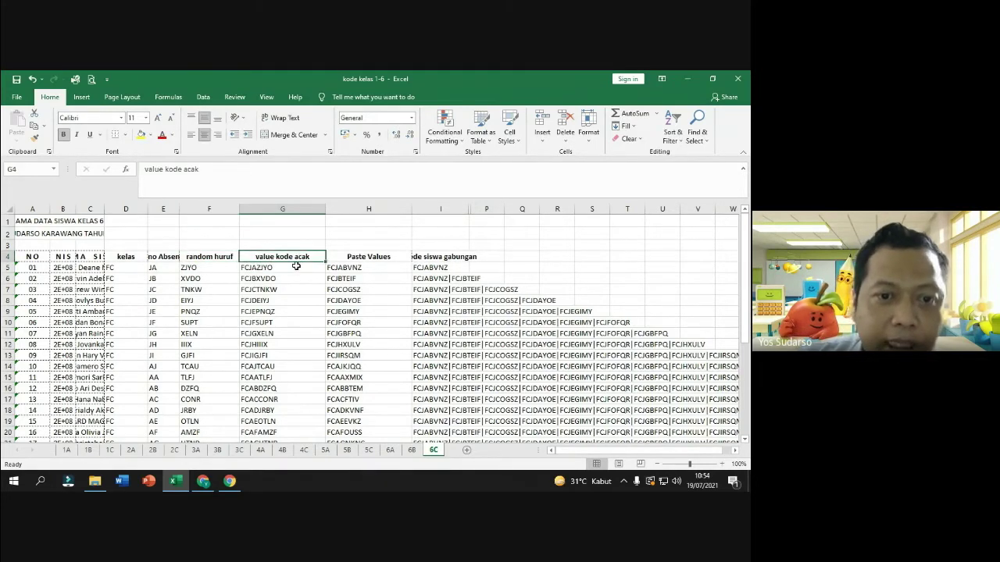
left_click(258, 271)
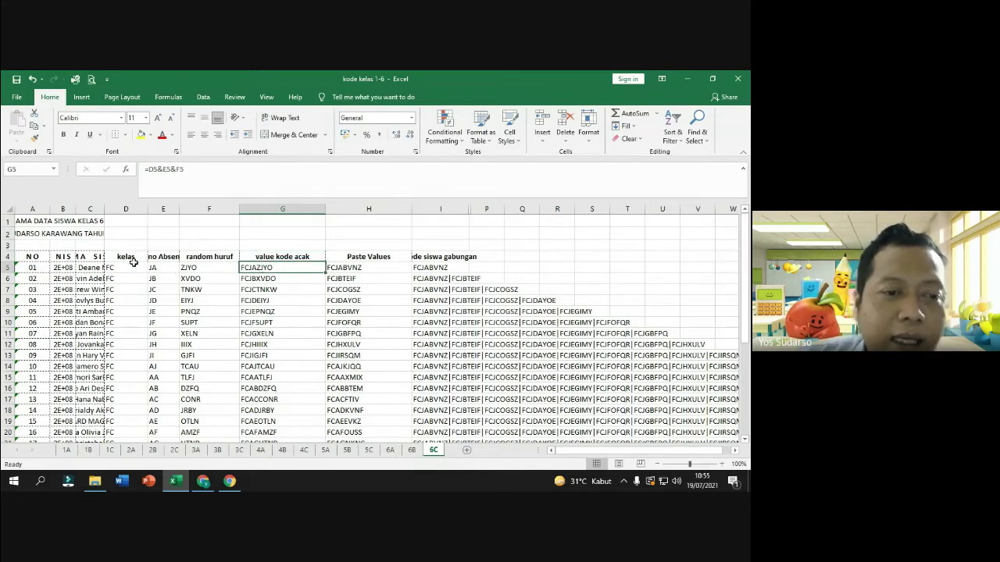
left_click(175, 267)
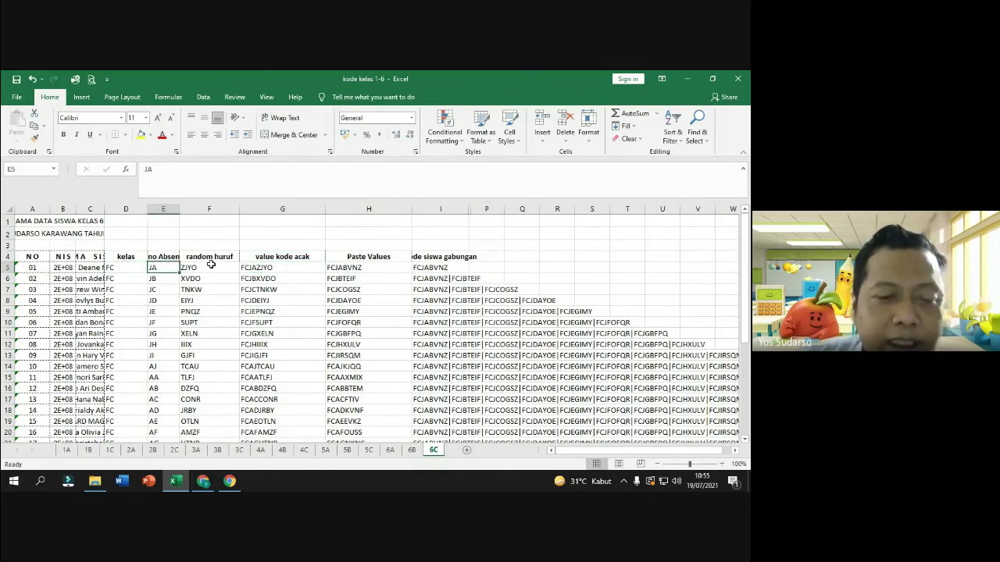
left_click(212, 266)
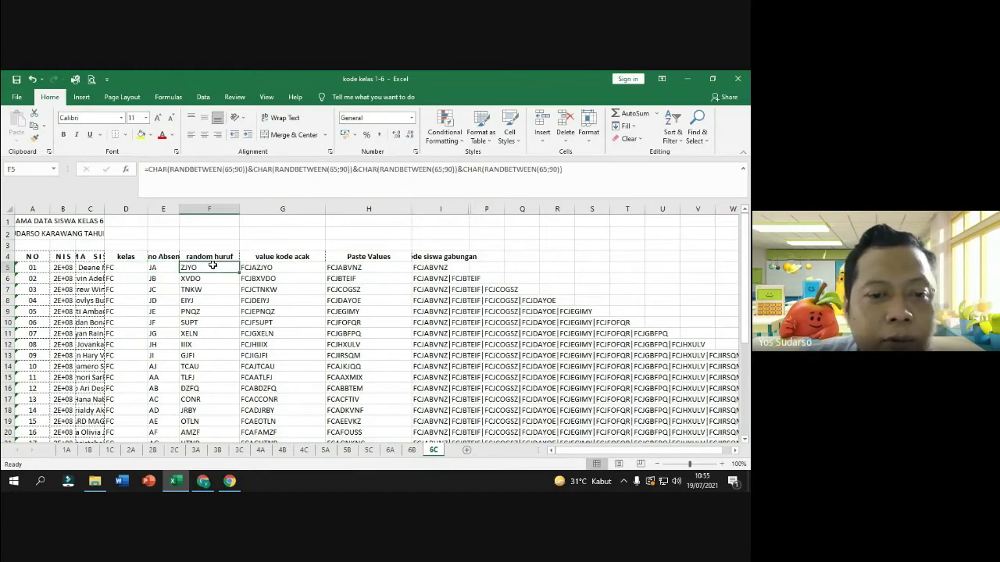
left_click(274, 270)
left_click(370, 267)
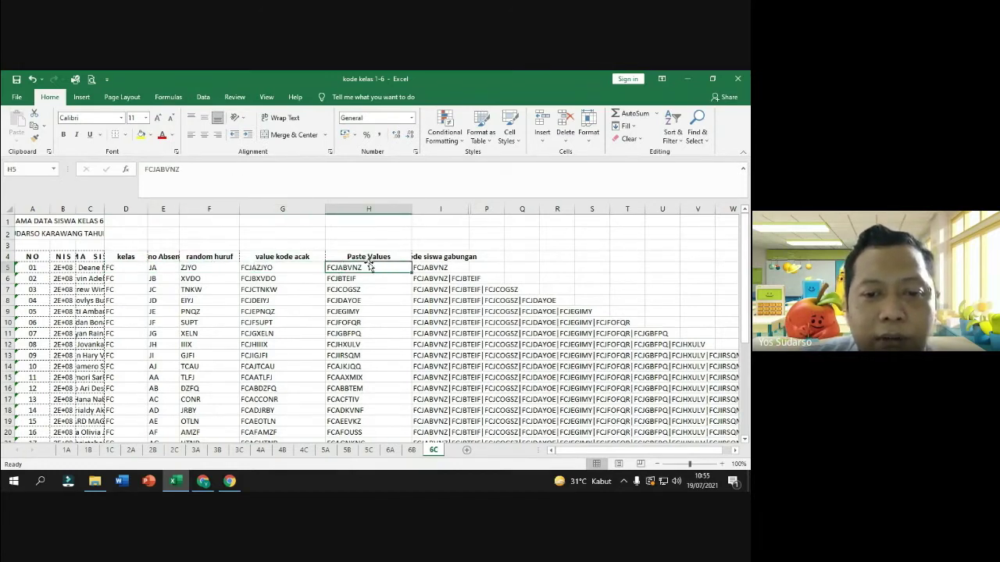
left_click(371, 258)
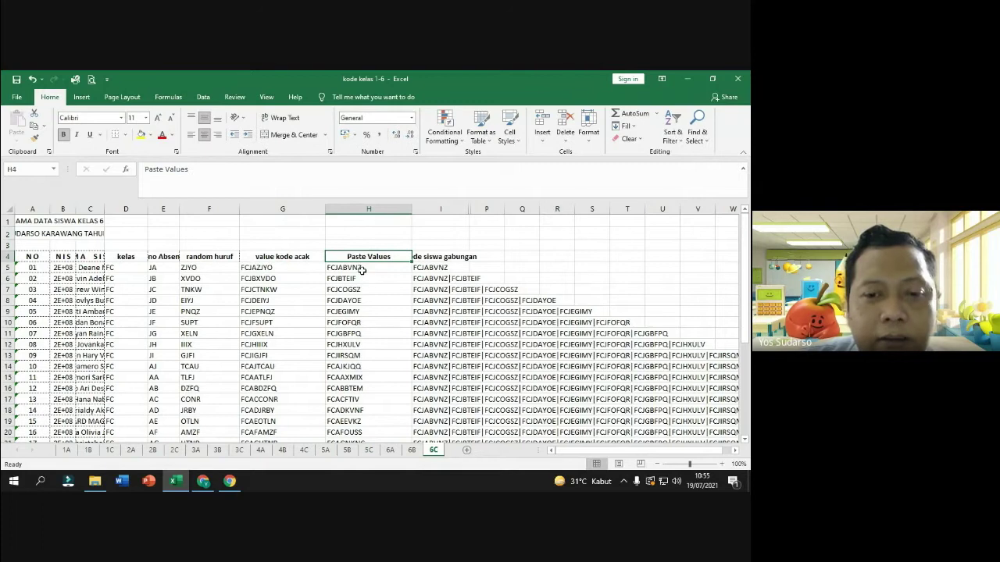
left_click(349, 267)
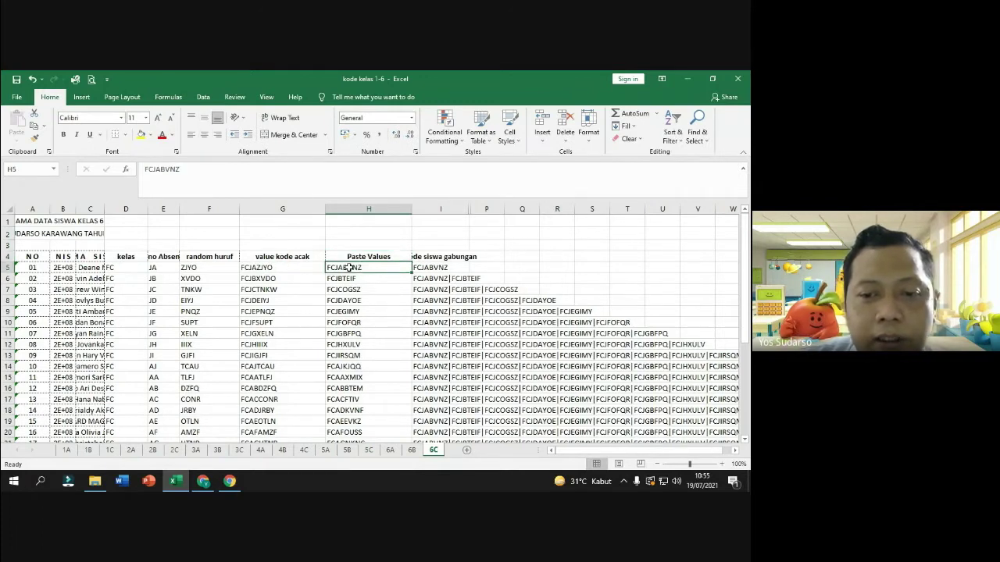
Widen the kode siswa gabungan column (I) to fit its heading and review its combined codes down to the last student row
left_click(431, 255)
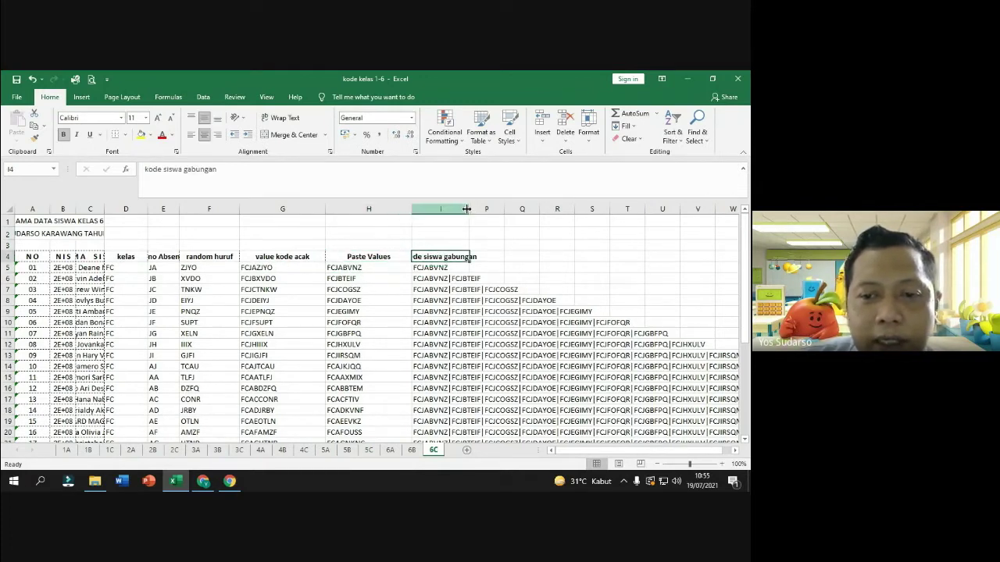
left_click_drag(473, 210, 488, 211)
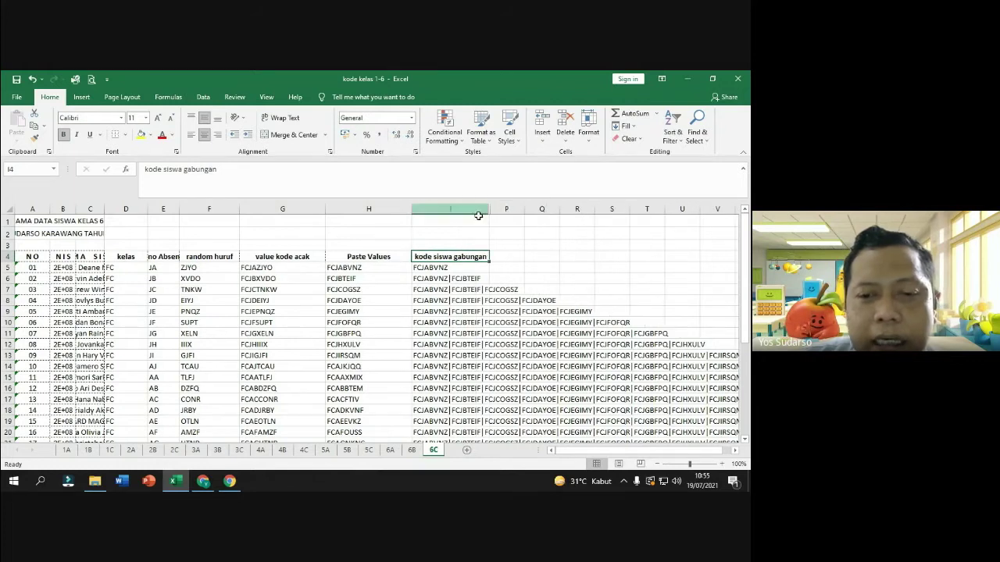
left_click(441, 270)
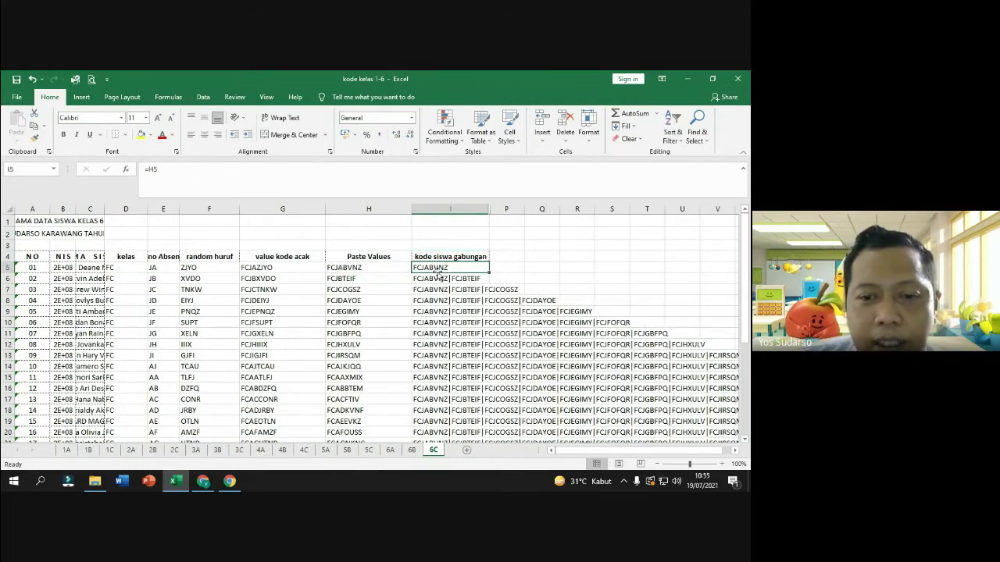
scroll(453, 289, "down", 1)
scroll(453, 291, "down", 7)
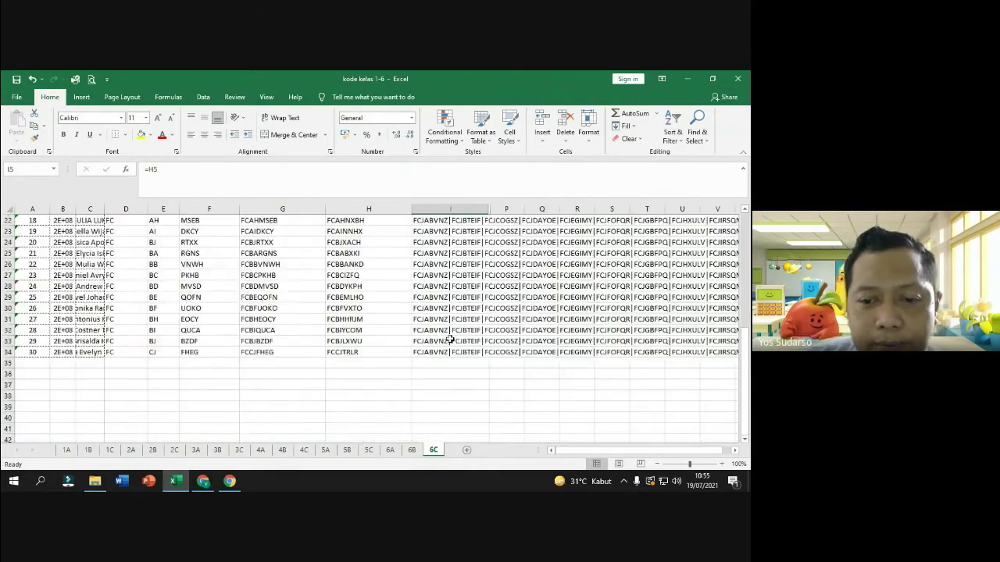
scroll(450, 341, "up", 7)
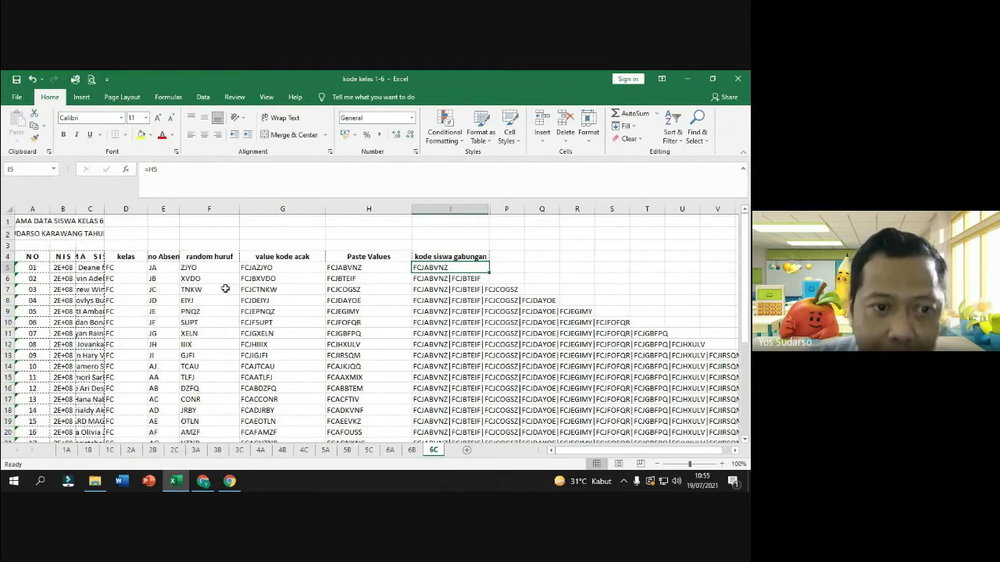
Examine the kelas code in D5 and how the no Absen letter codes in column E correspond to the student numbers in column A
left_click(117, 267)
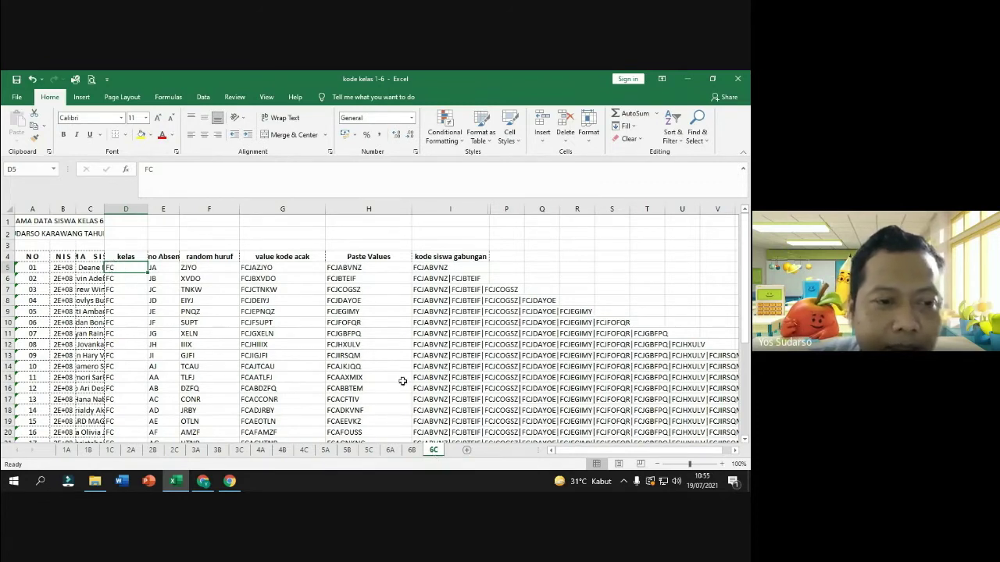
left_click(160, 269)
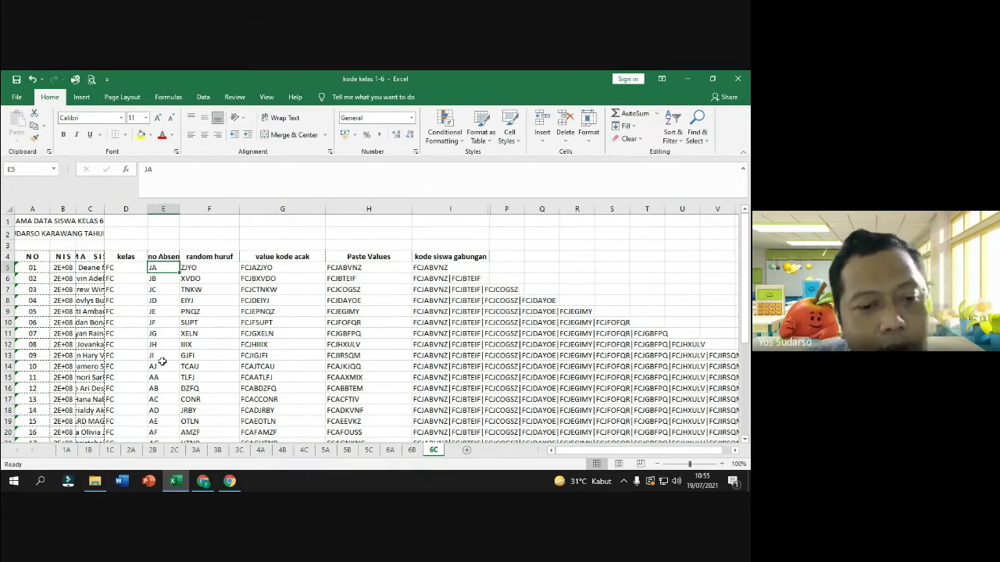
left_click(162, 364)
left_click(169, 355)
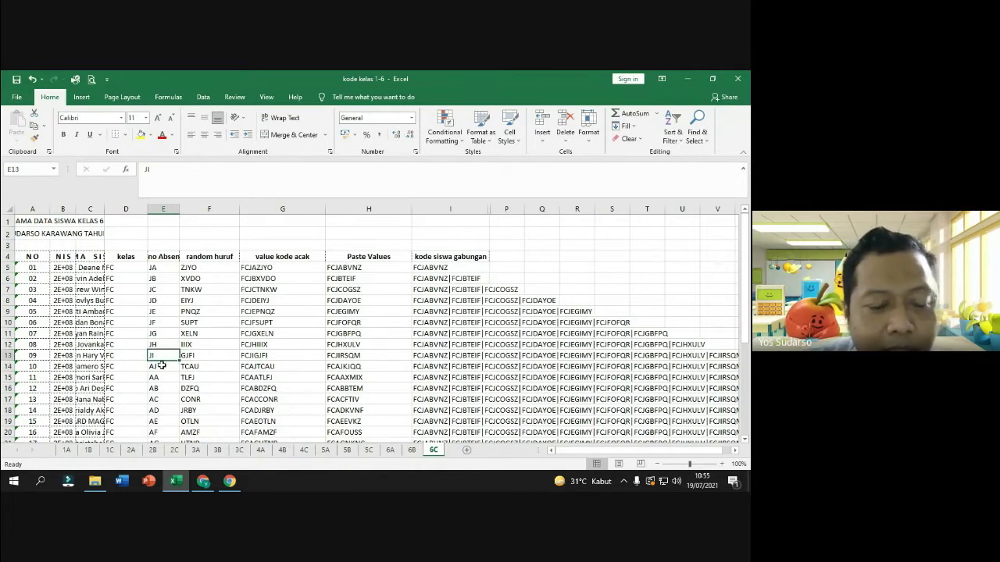
left_click(161, 366)
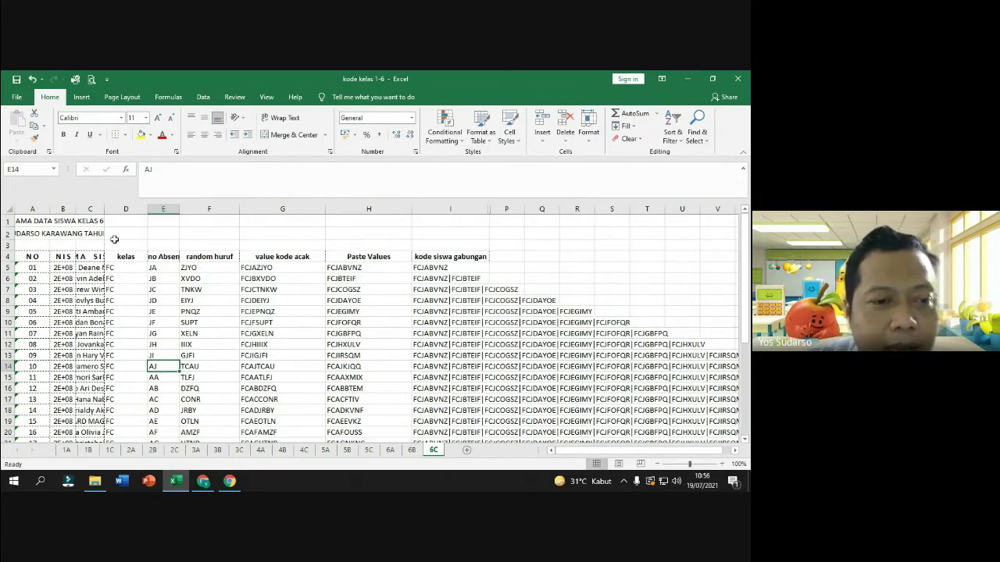
left_click(155, 269)
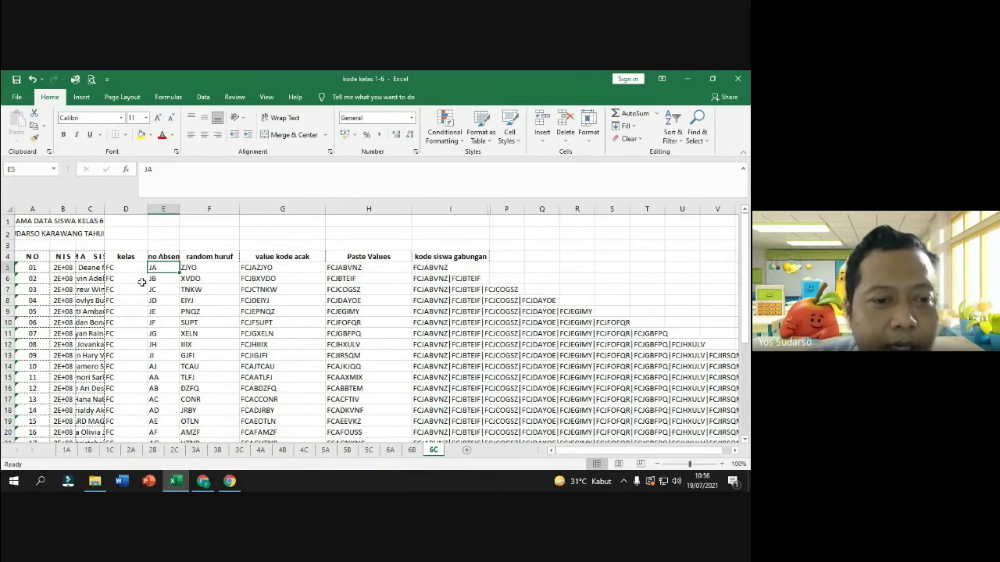
left_click(168, 279)
left_click(37, 291)
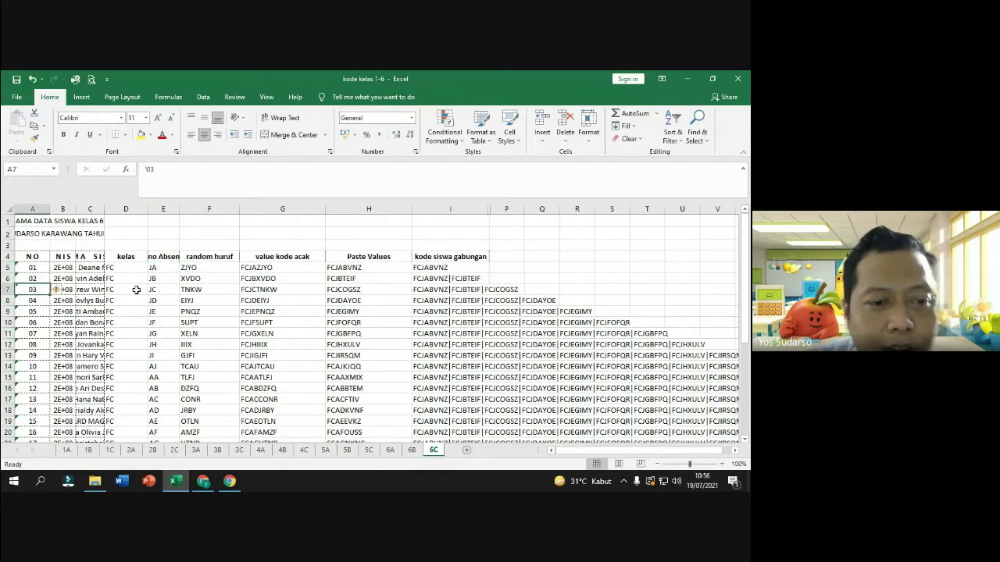
left_click(153, 290)
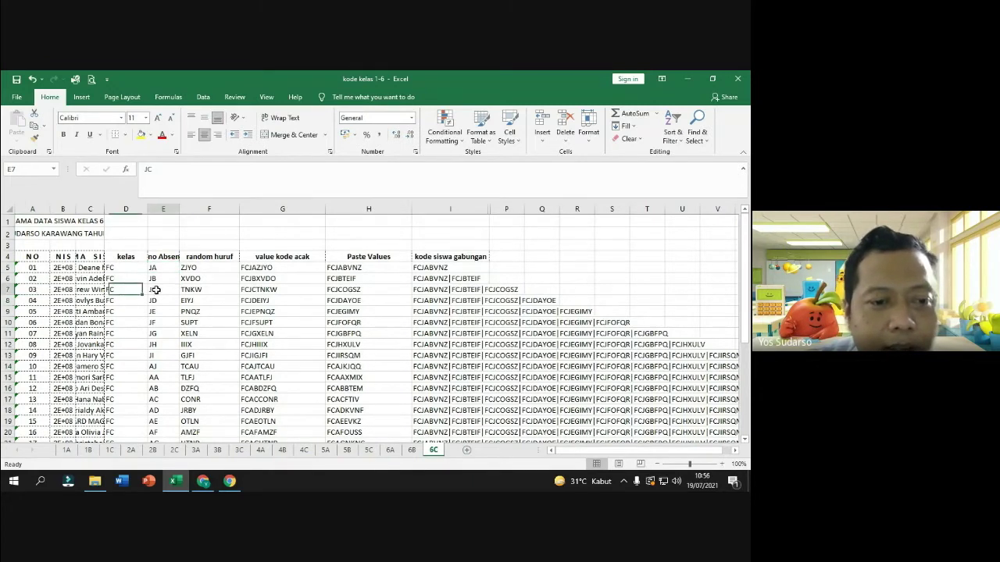
left_click(33, 301)
left_click(167, 303)
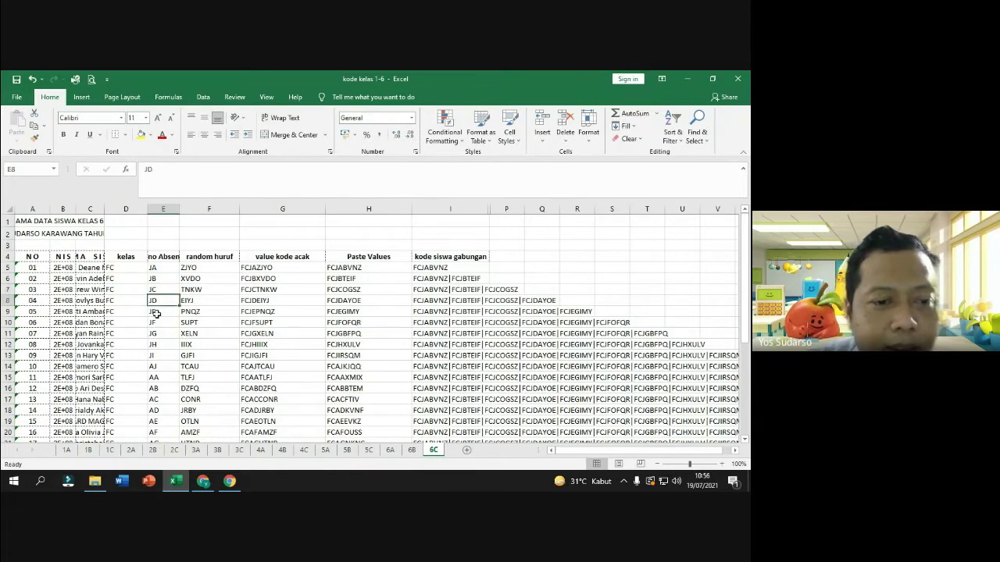
left_click(156, 356)
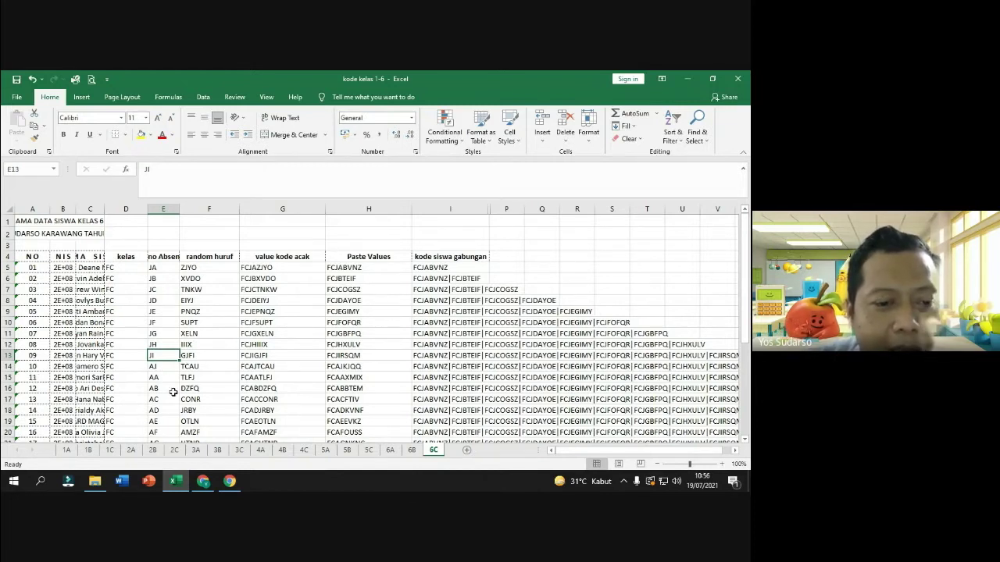
left_click(152, 366)
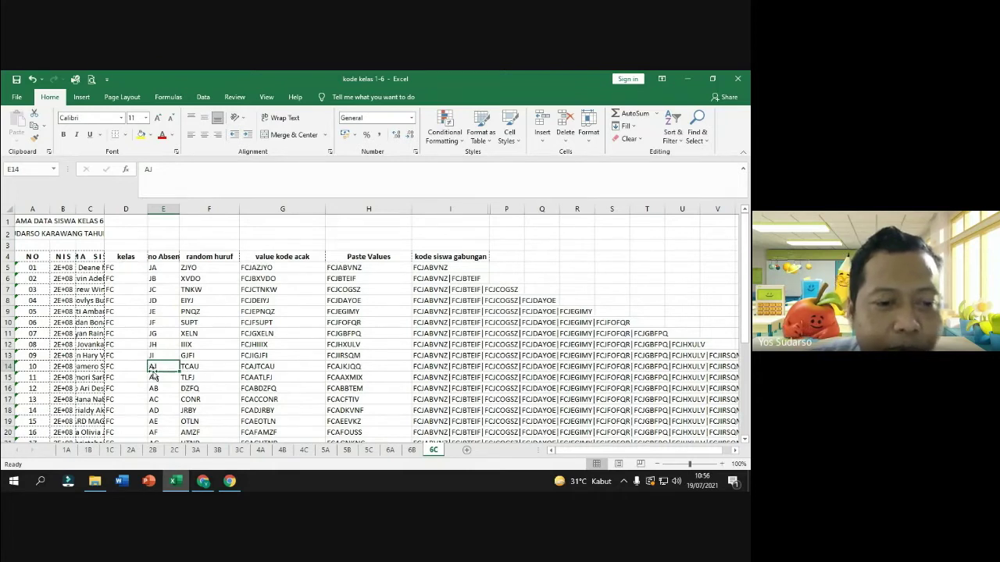
Examine each CHAR(RANDBETWEEN(65;90)) part of the random huruf formula in F5 and re-enter the formula
left_click(202, 266)
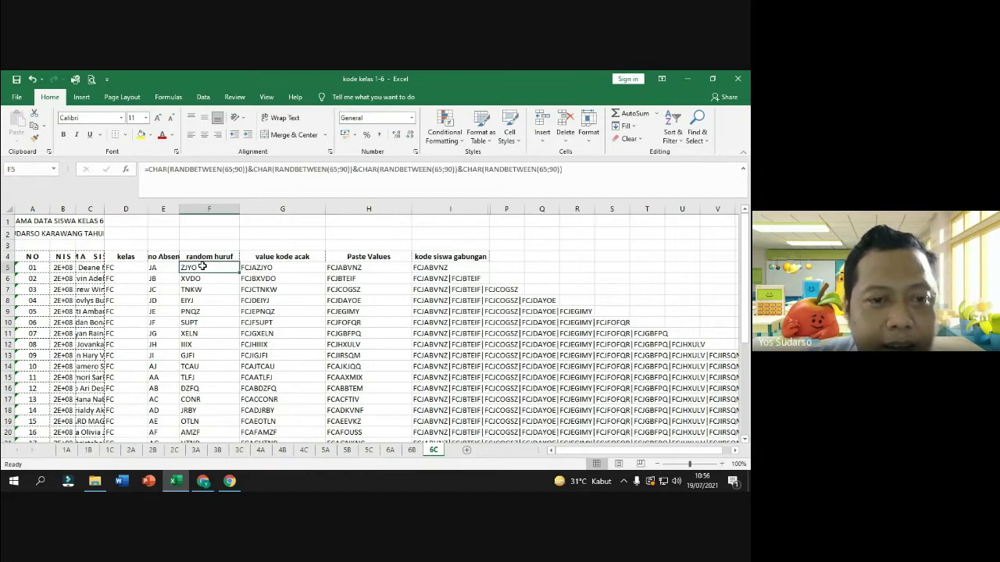
left_click(160, 176)
left_click(190, 171)
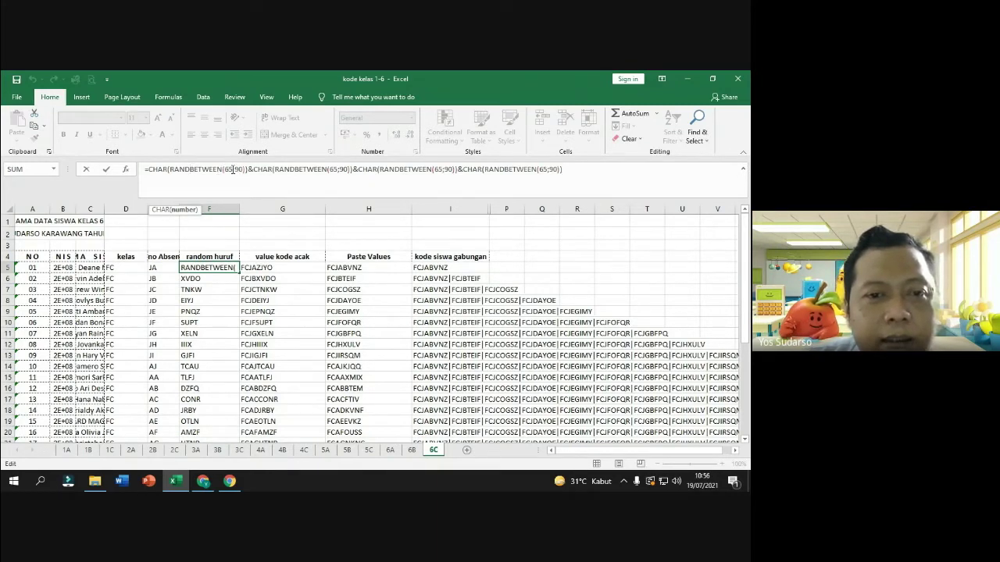
left_click(232, 169)
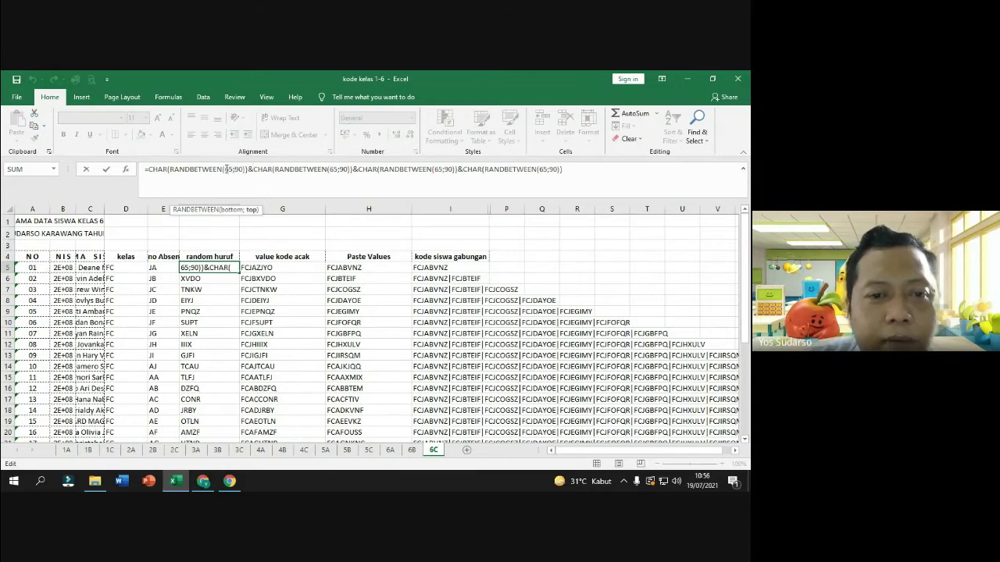
left_click(248, 171)
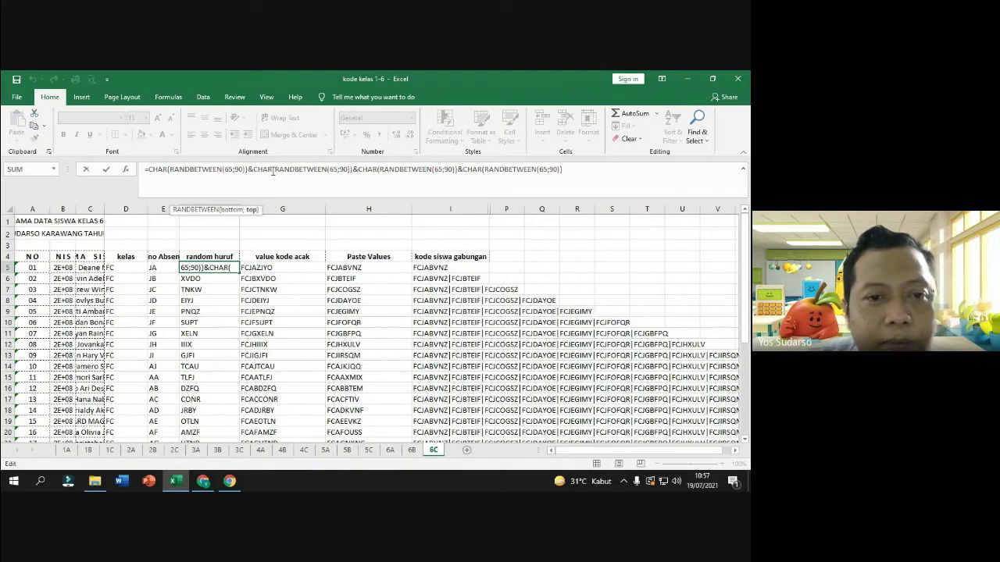
left_click(272, 170)
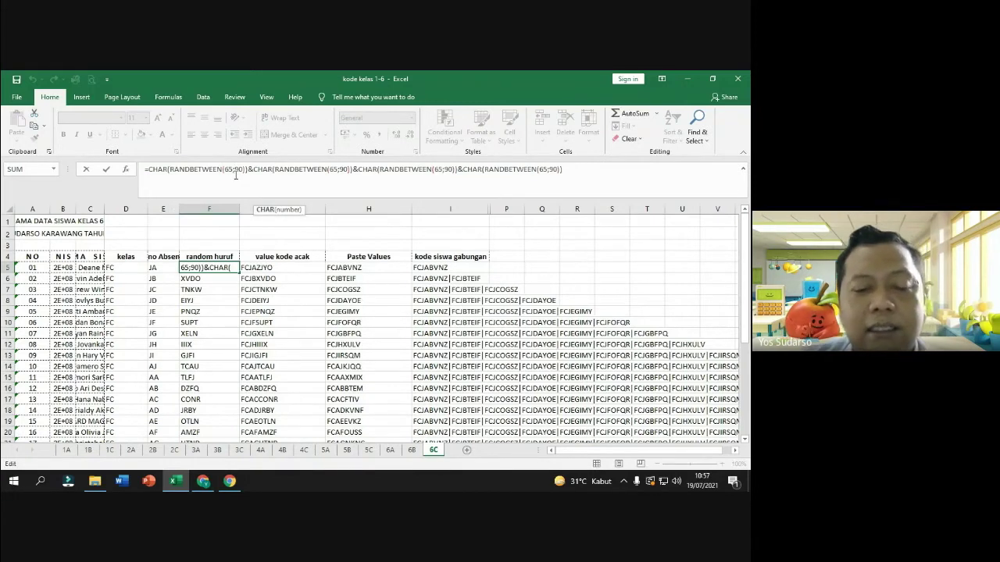
left_click(236, 170)
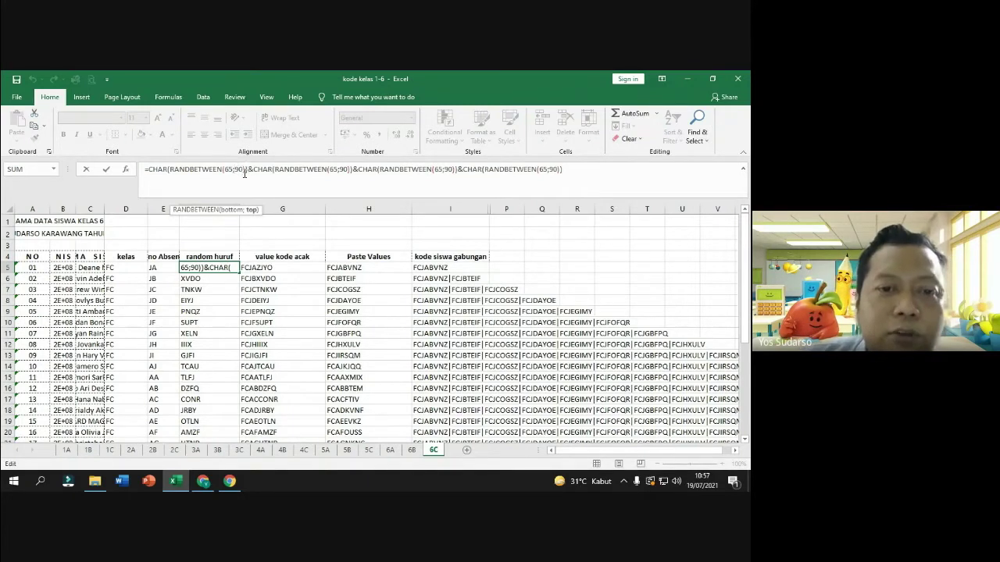
left_click(248, 169)
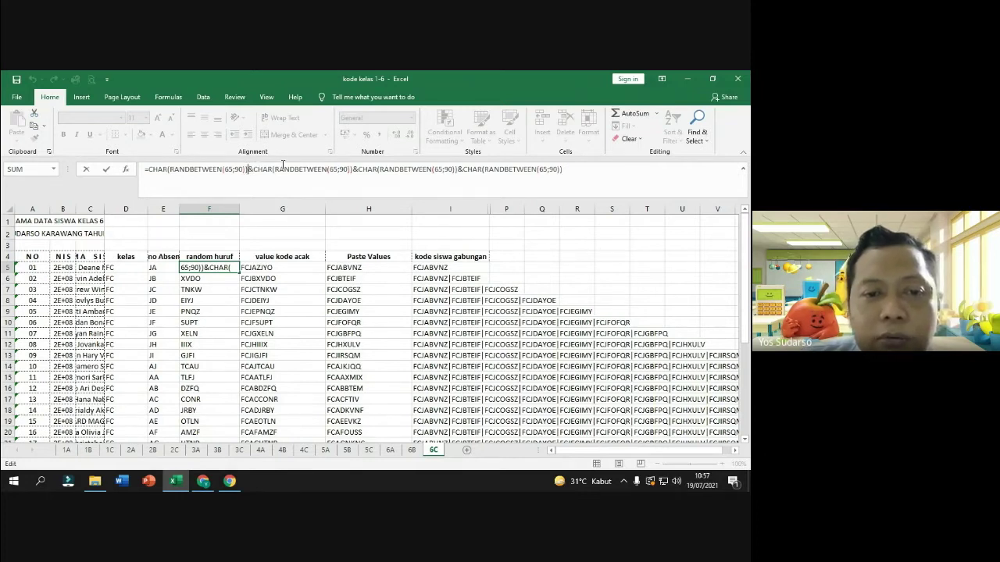
left_click(283, 168)
left_click(407, 168)
left_click(482, 169)
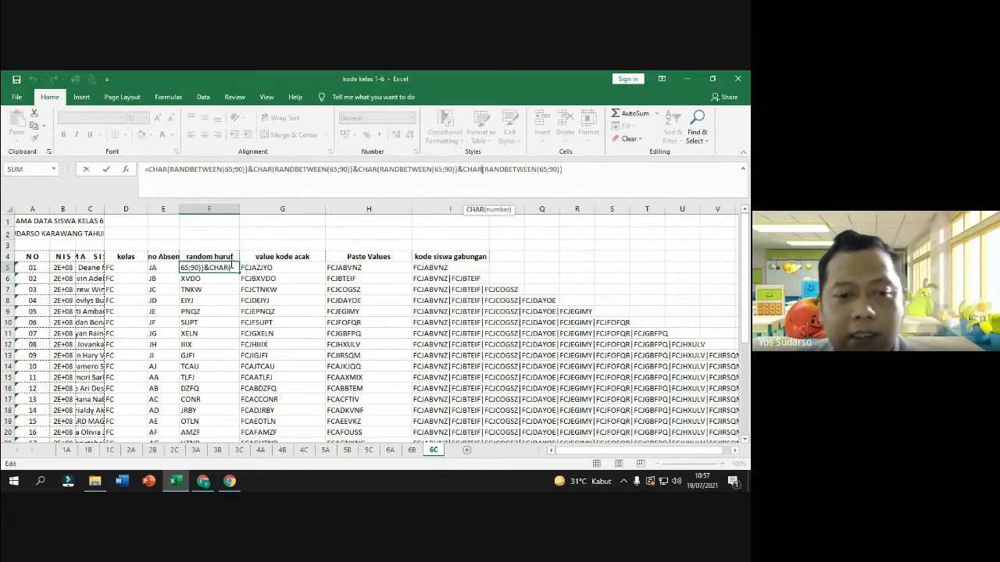
key("Return")
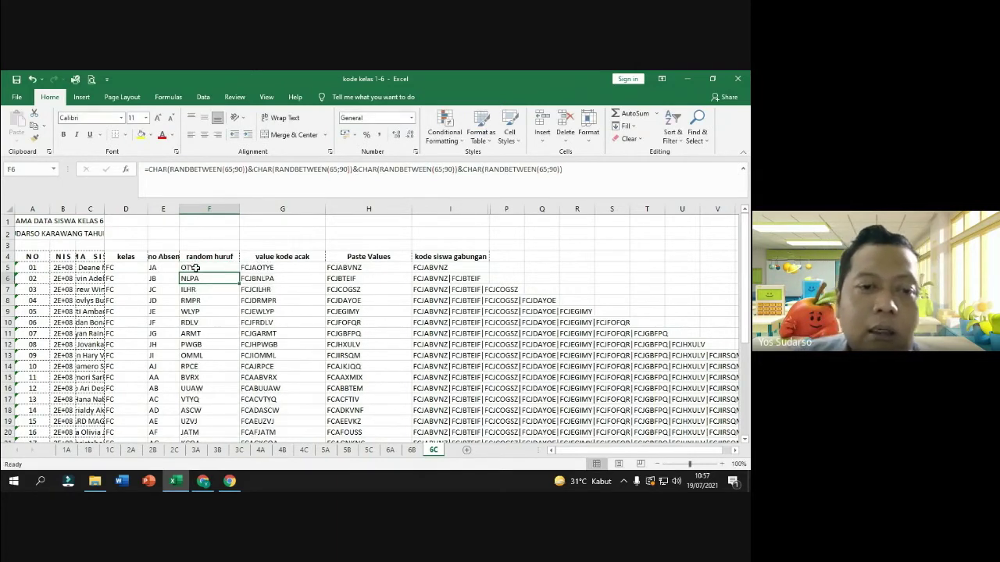
Try to insert a copied &CHAR(RANDBETWEEN(65;90)) part into the end of the random huruf formula in F5, and undo it
left_click(196, 267)
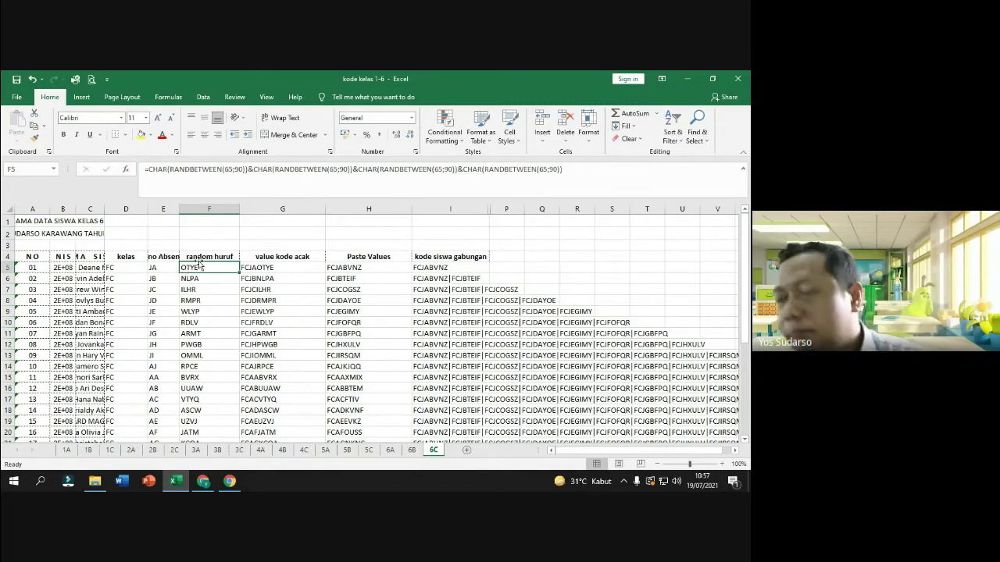
left_click(589, 168)
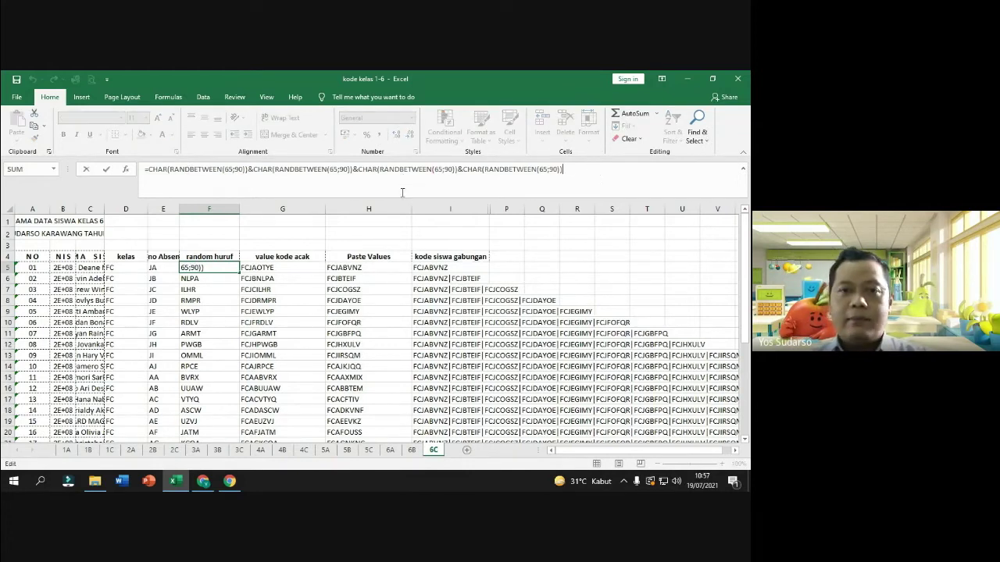
left_click_drag(354, 169, 455, 172)
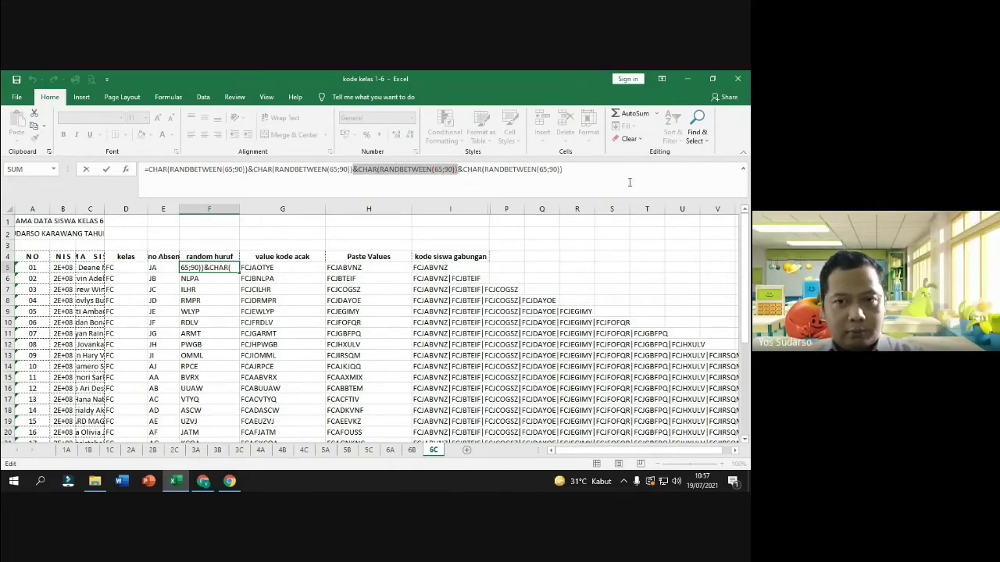
key("ctrl+c")
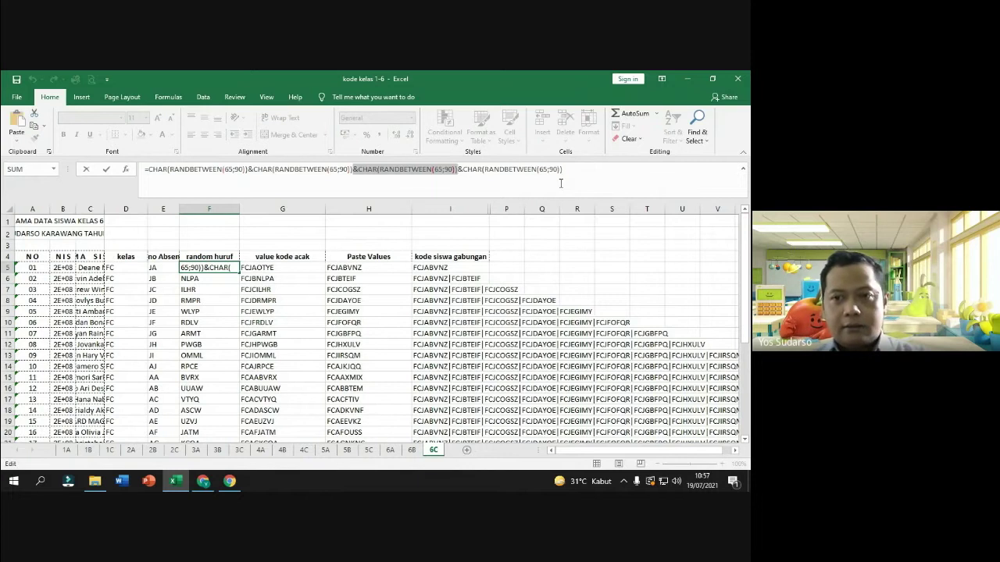
left_click(560, 172)
key("ctrl+v")
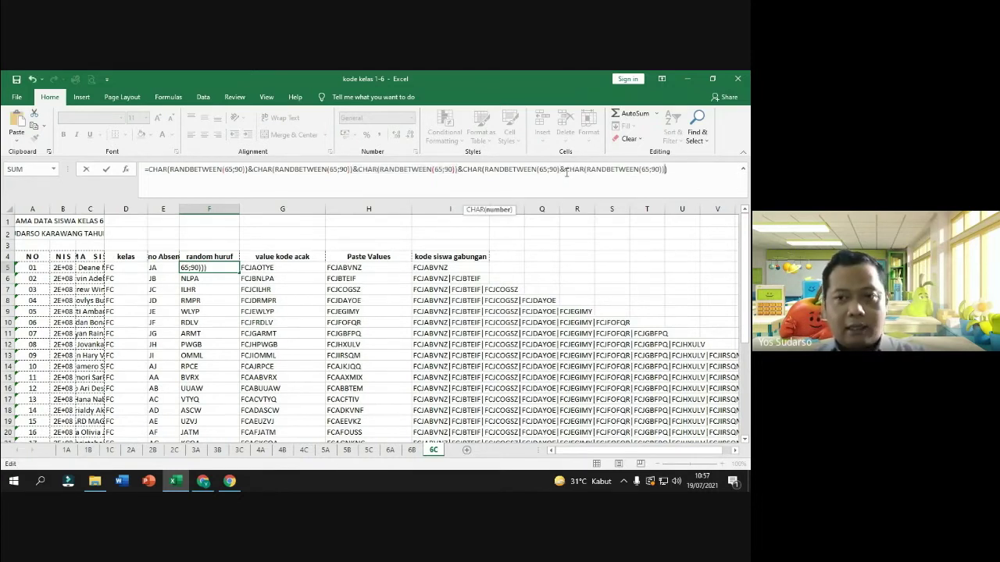
key("BackSpace")
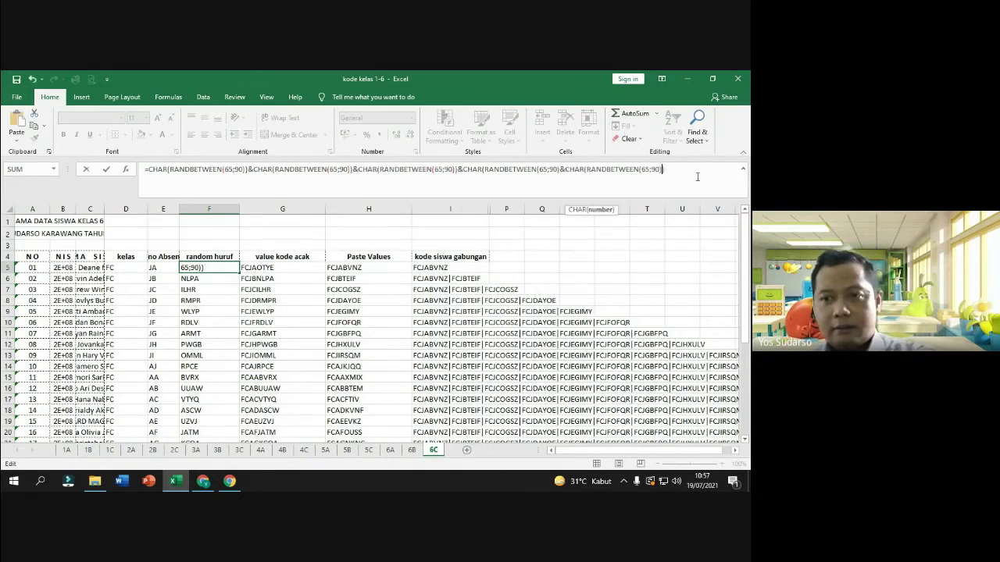
key("Return")
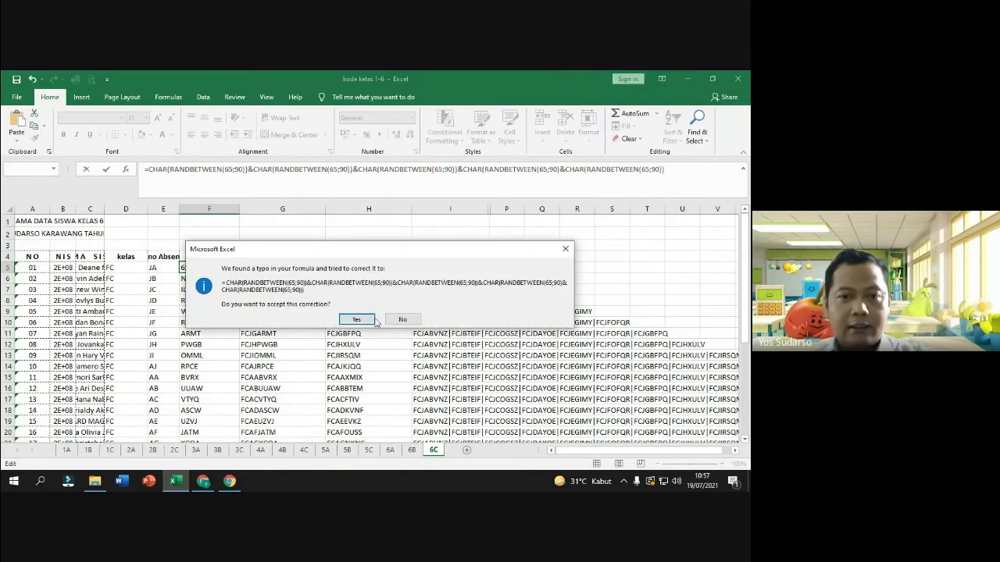
left_click(355, 320)
left_click(208, 270)
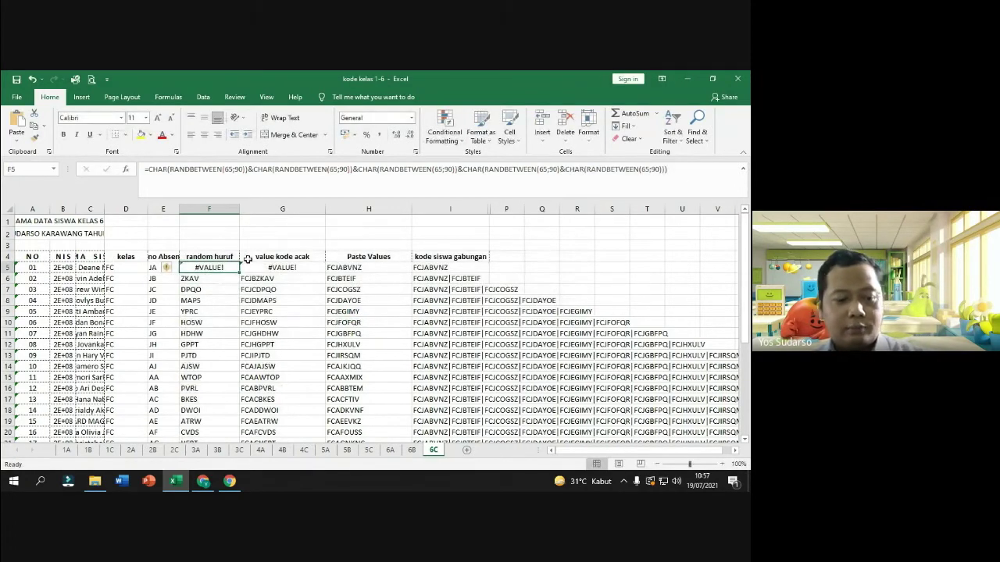
key("ctrl+v")
Append a fifth &CHAR(RANDBETWEEN(65;90)) part after the random huruf formula in F5, and undo the addition
left_click(613, 171)
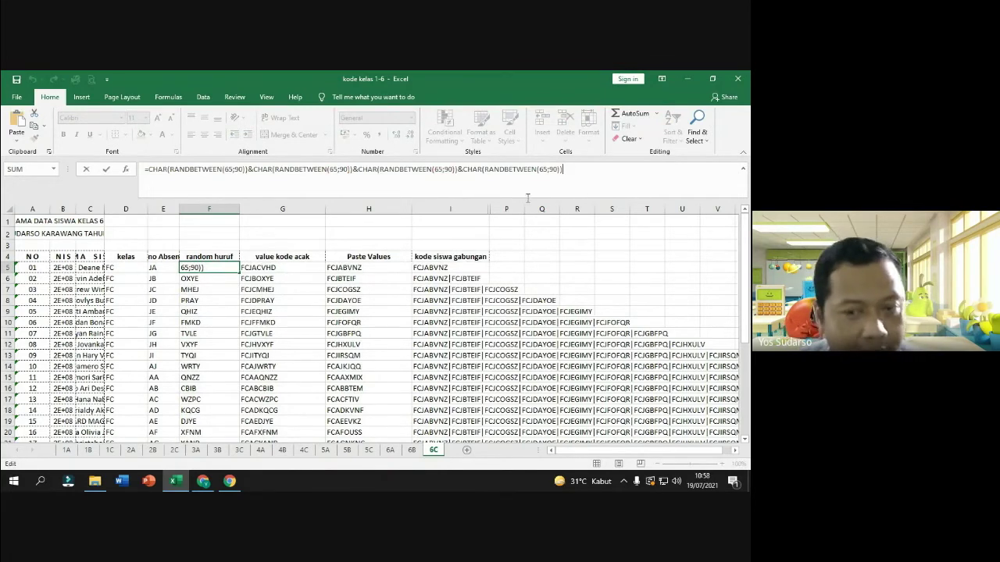
left_click_drag(578, 173, 458, 165)
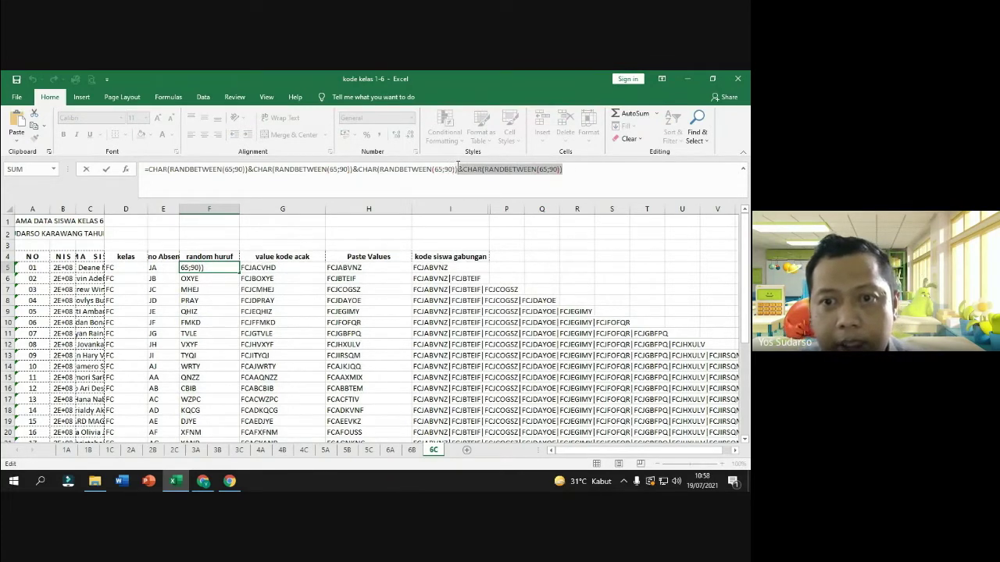
left_click(609, 174)
key("ctrl+v")
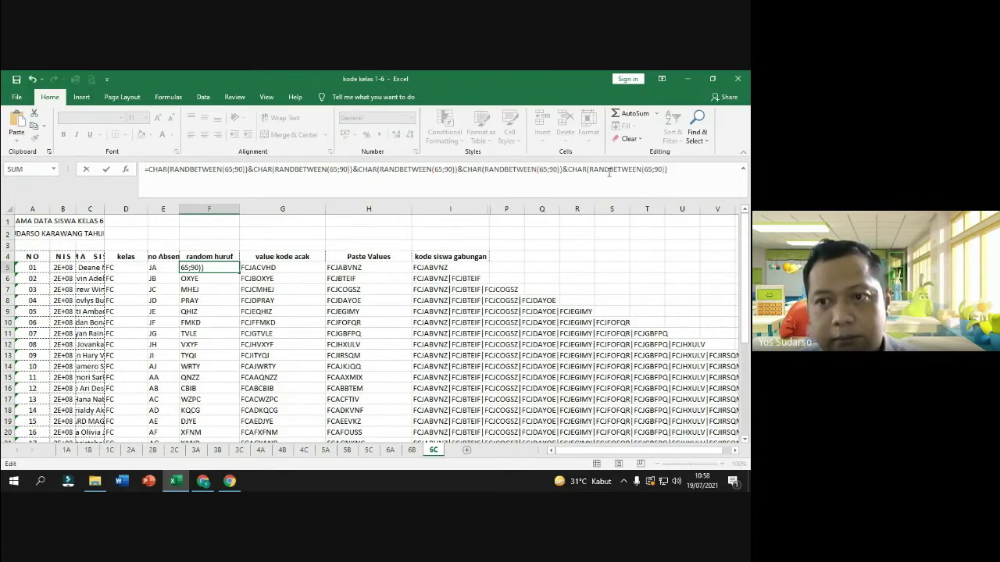
key("Return")
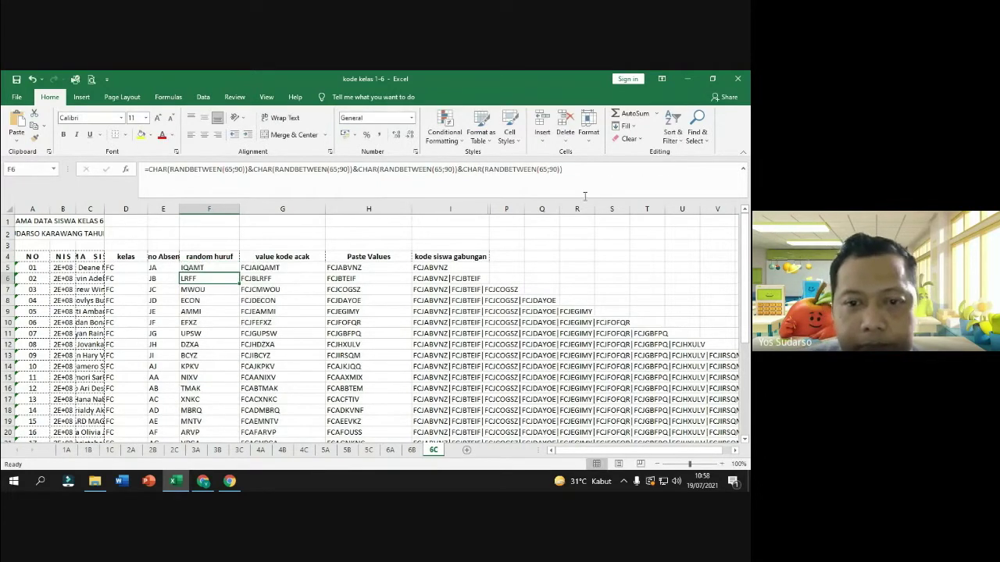
left_click(189, 268)
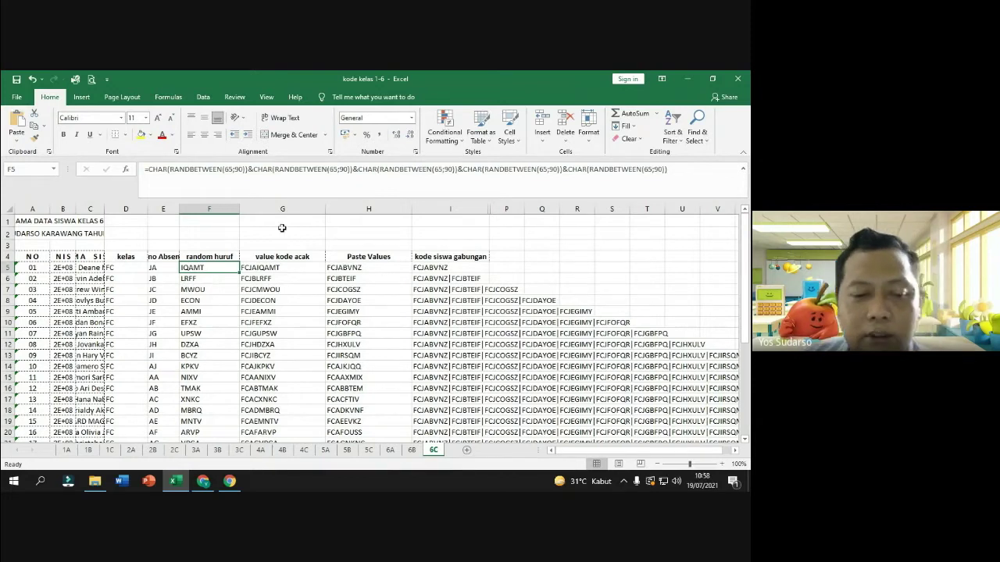
key("ctrl+z")
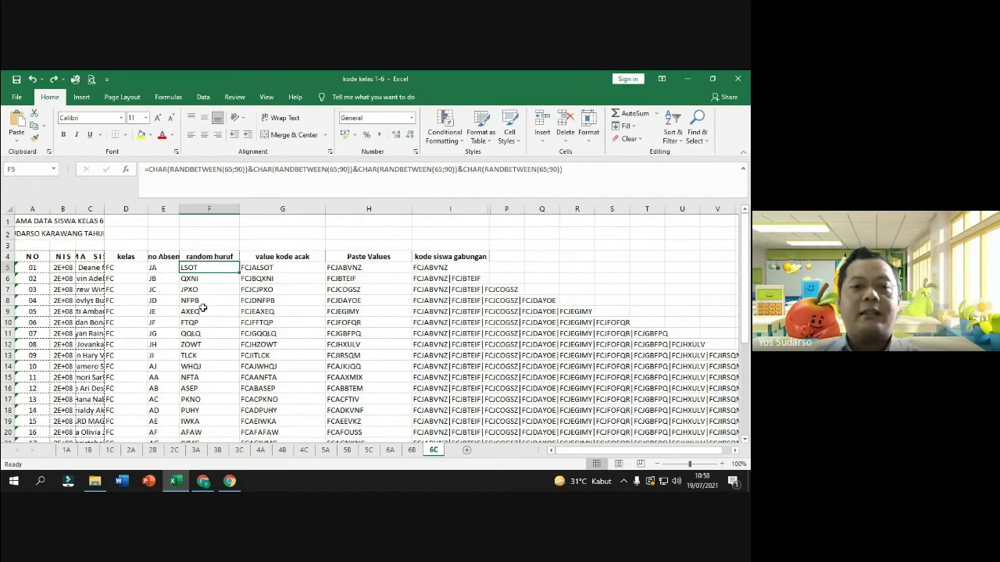
Examine the value kode acak formula in G5, the random huruf formulas in F5:F7, and the no Absen and kelas codes in row 5
left_click(296, 266)
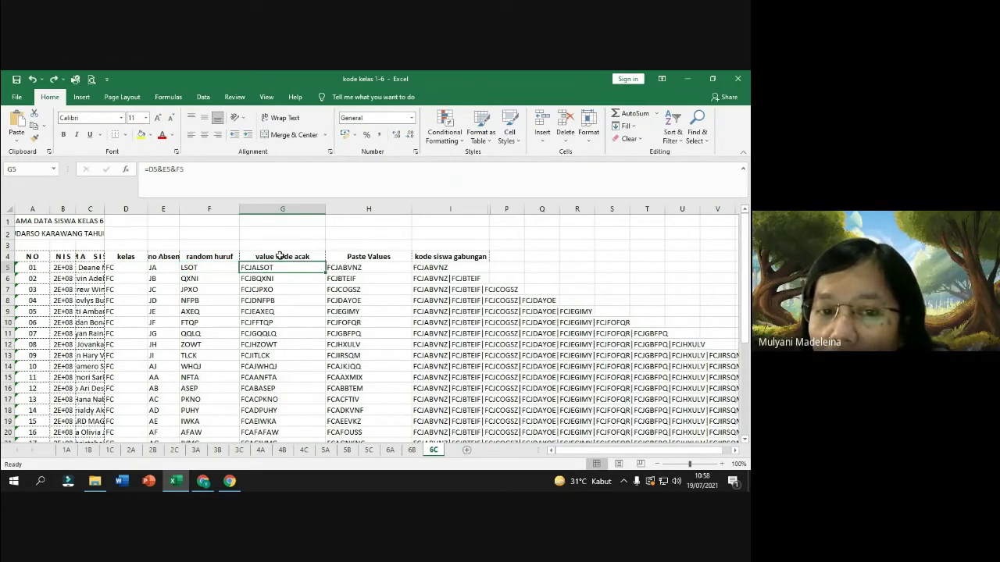
left_click(196, 269)
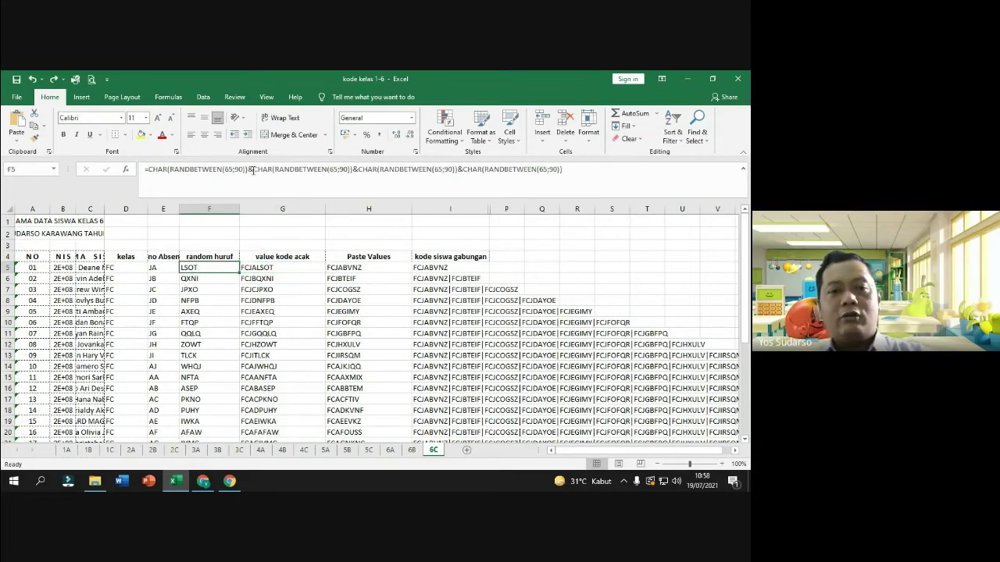
left_click(206, 288)
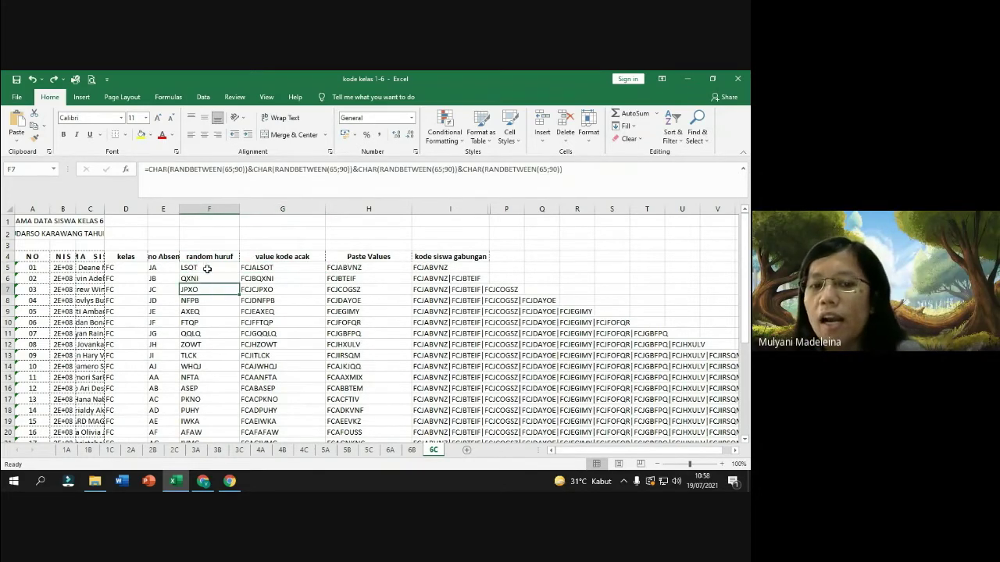
left_click(207, 269)
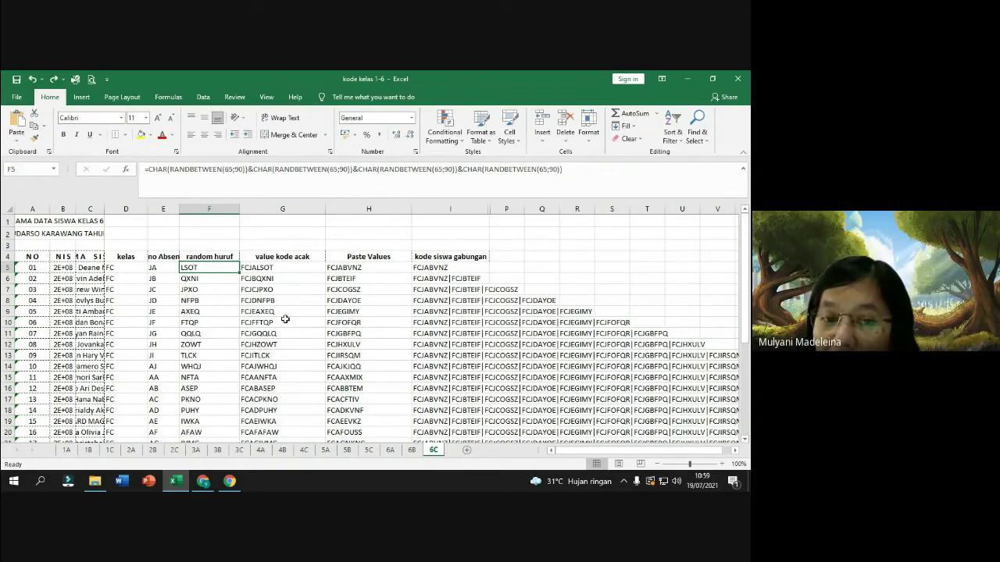
left_click(201, 279)
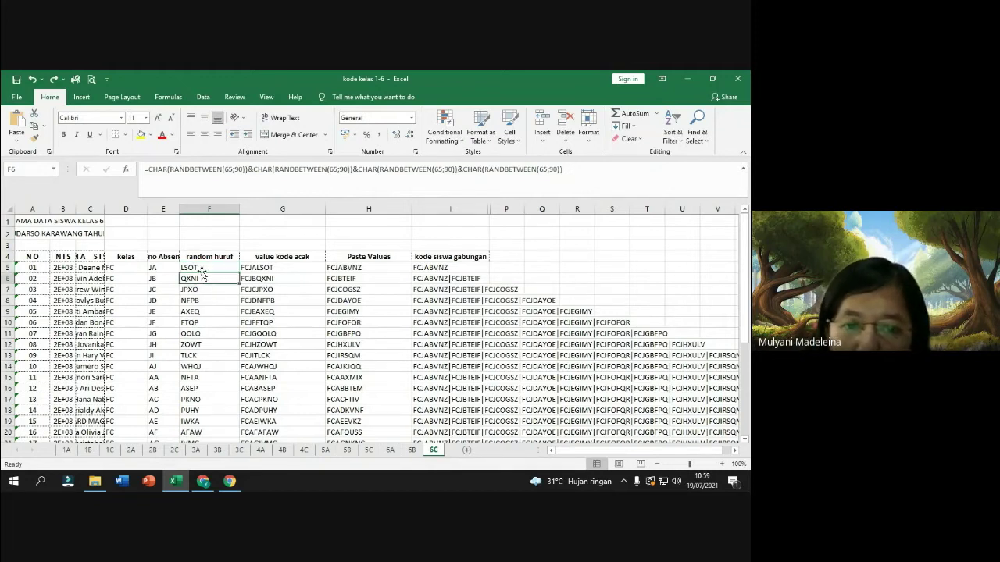
left_click(202, 267)
left_click(153, 268)
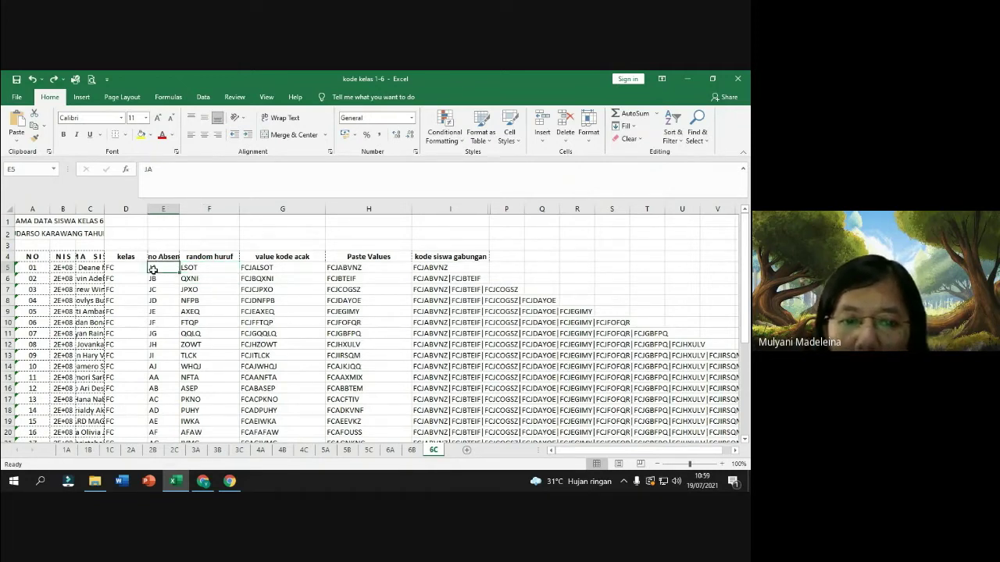
left_click(113, 269)
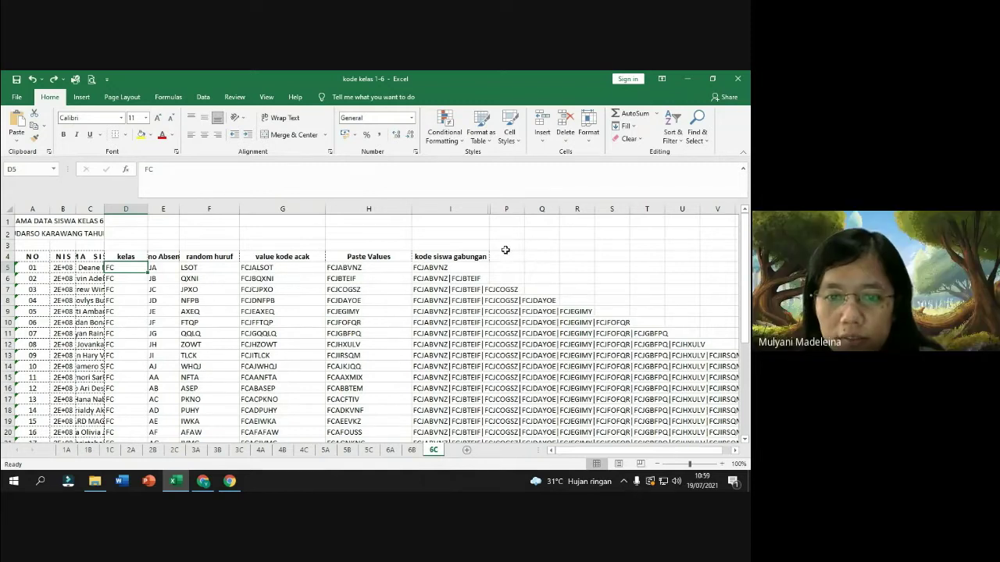
Compare the value kode acak formula in G5 with the Paste Values code in H5, and review the first student rows' random huruf formulas
left_click(284, 268)
left_click(358, 267)
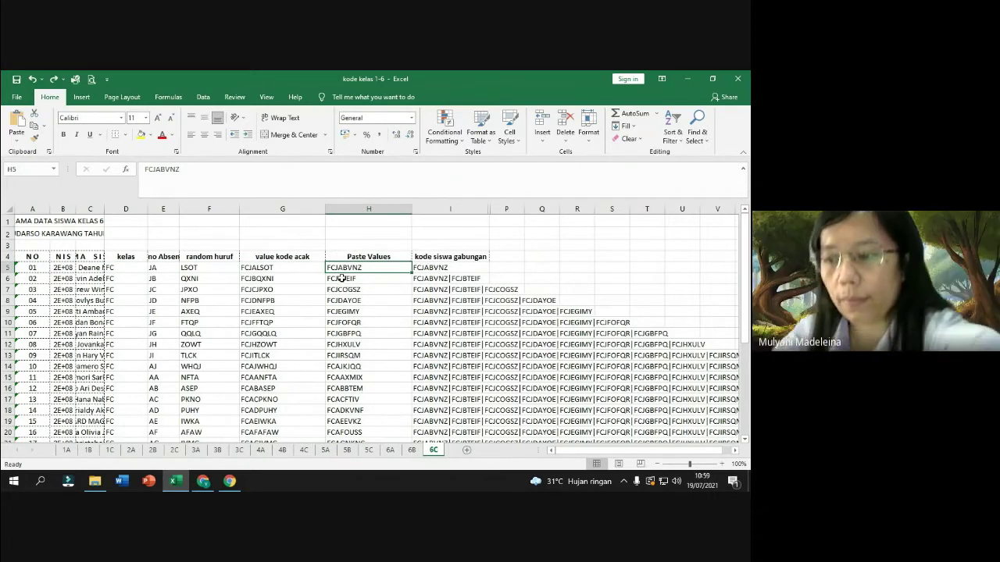
left_click(270, 265)
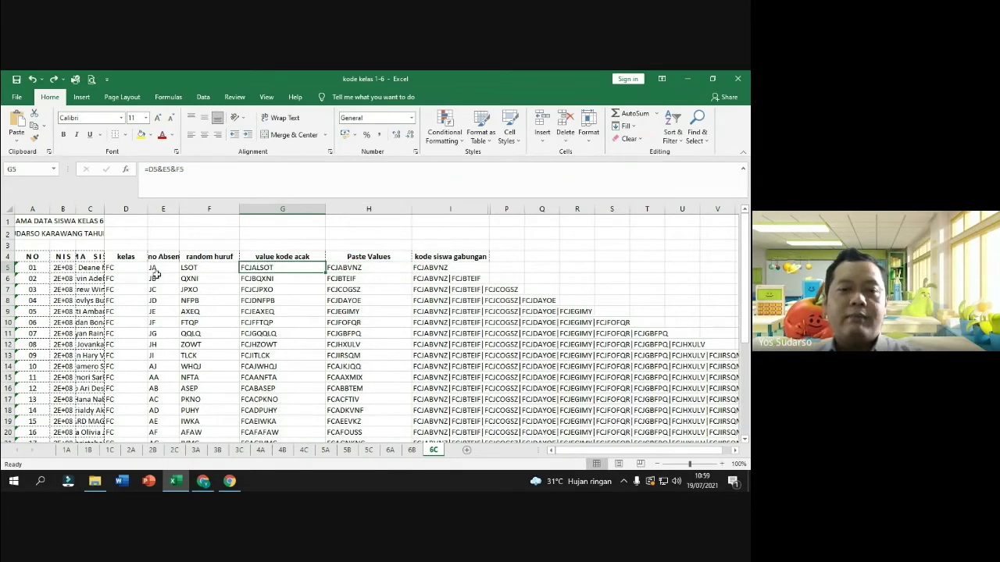
left_click(200, 270)
left_click(195, 297)
left_click(198, 280)
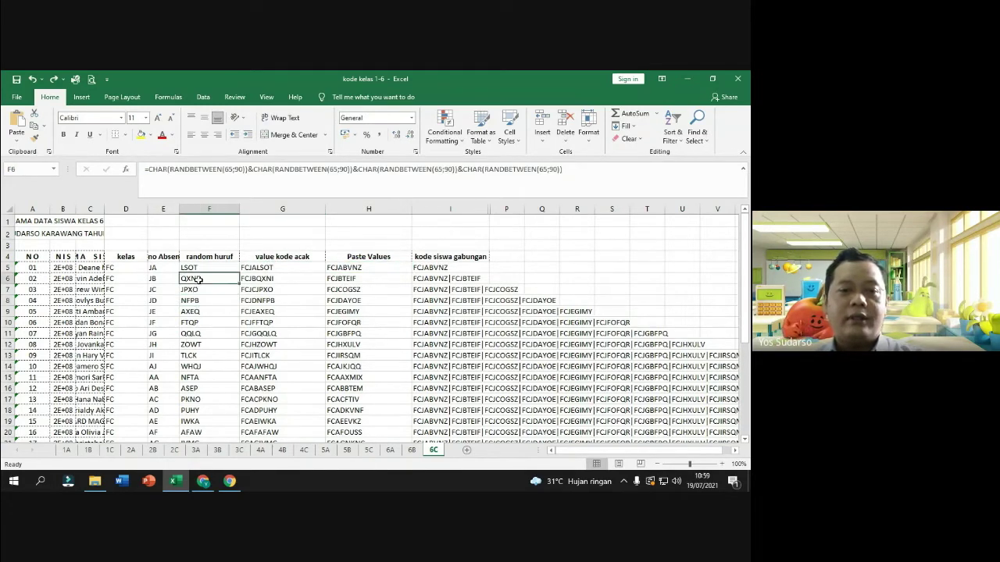
left_click(201, 267)
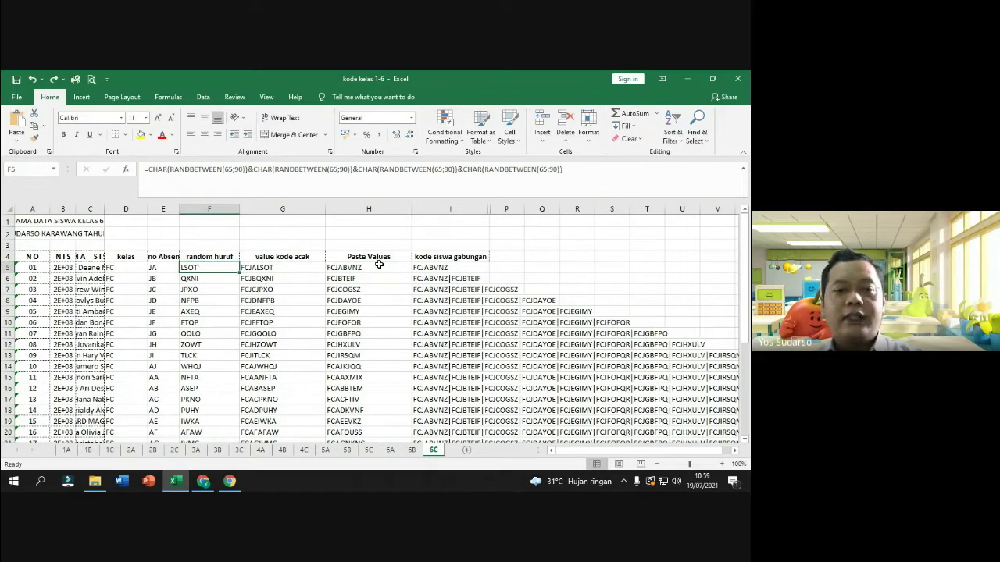
Re-enter the value kode acak formulas in G5 and G6 to regenerate the random letters
left_click(275, 266)
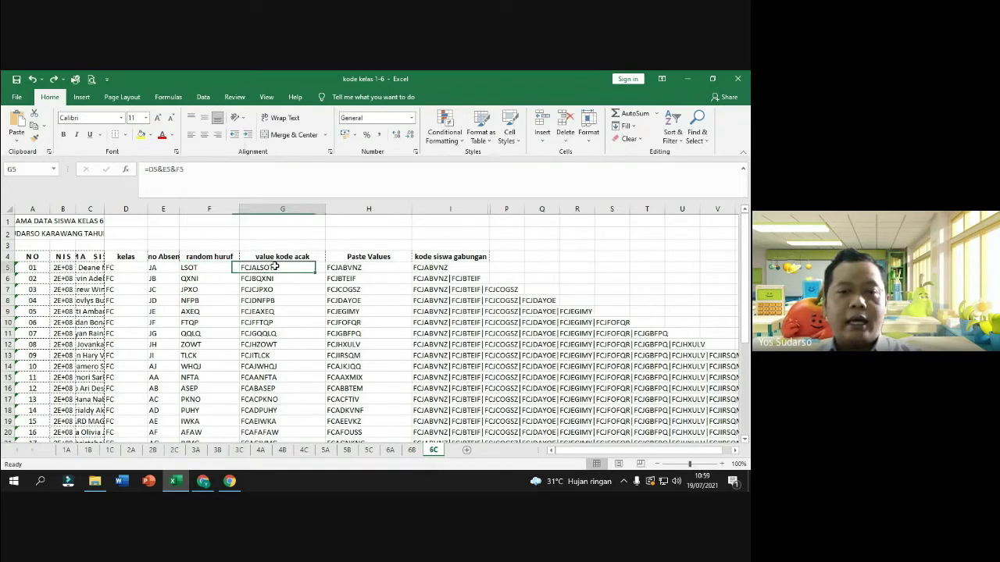
left_click(240, 166)
key("Return")
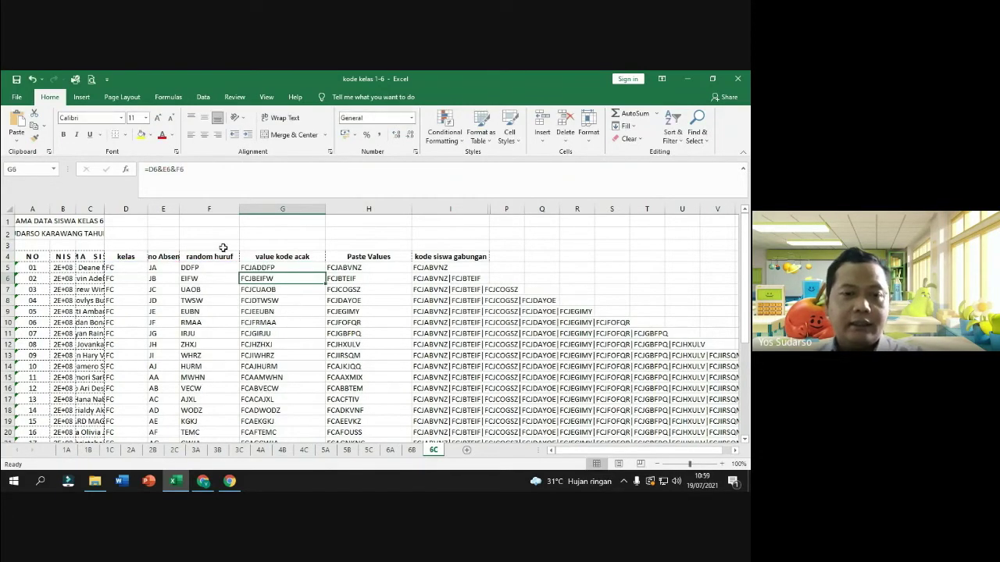
left_click(228, 177)
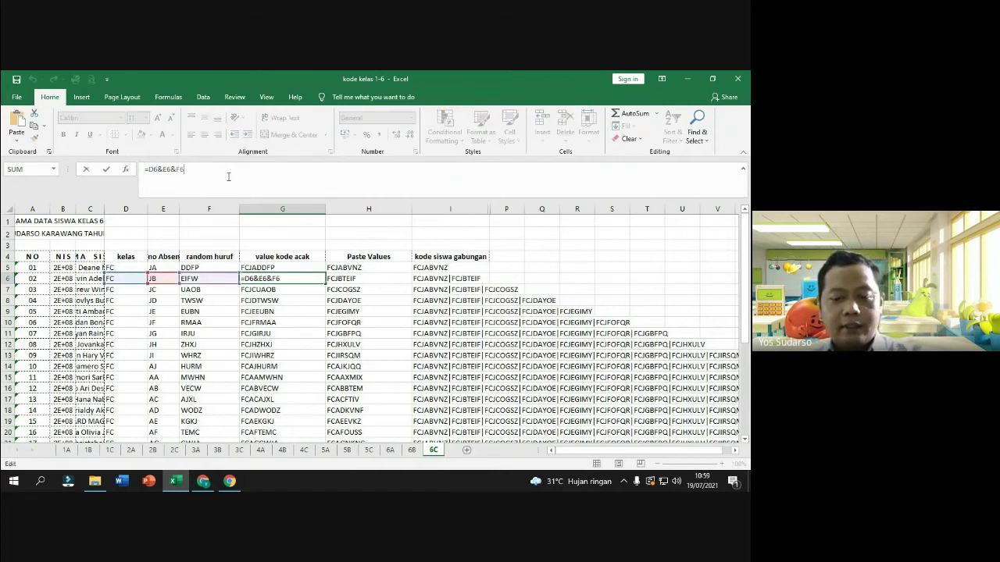
key("Return")
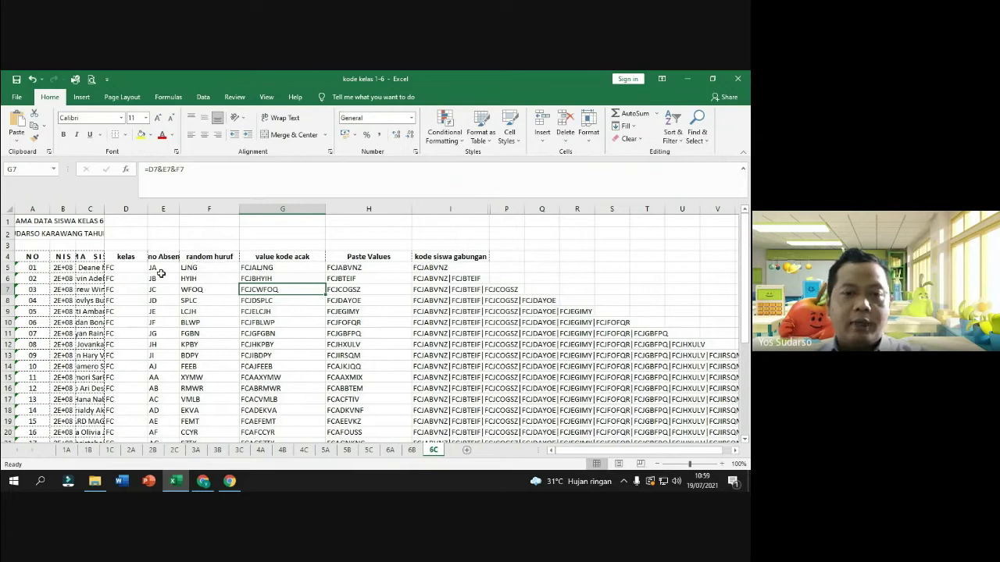
Examine how the formula =D5&E5&F5 in G5 joins the kelas, no Absen and random huruf cells of the first student row
left_click(193, 267)
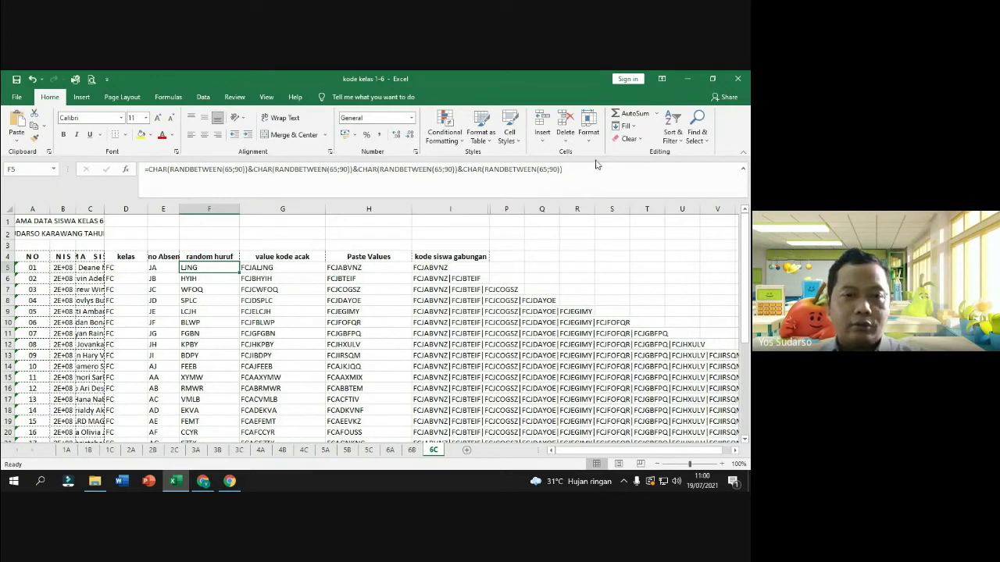
left_click(278, 342)
left_click(279, 269)
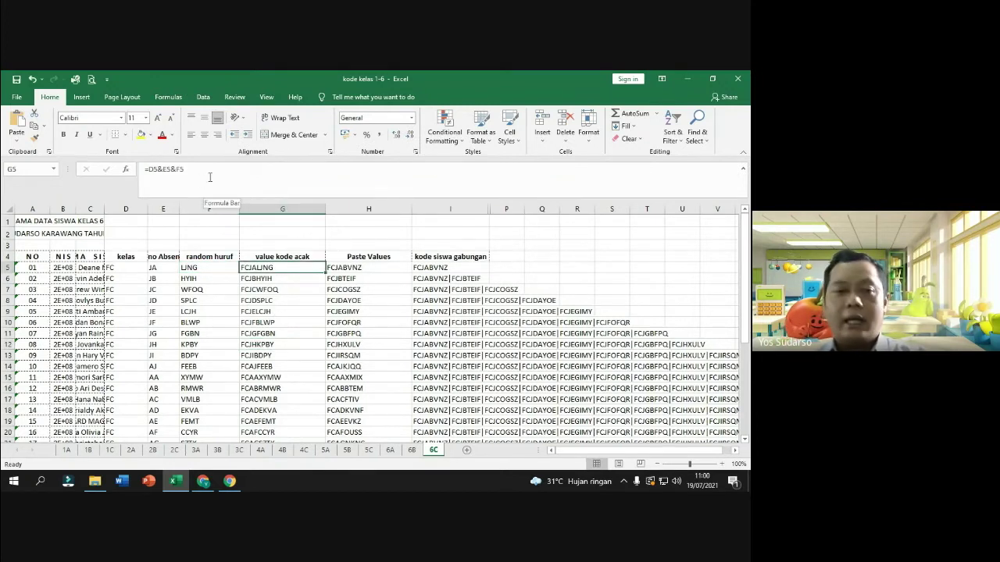
left_click(133, 266)
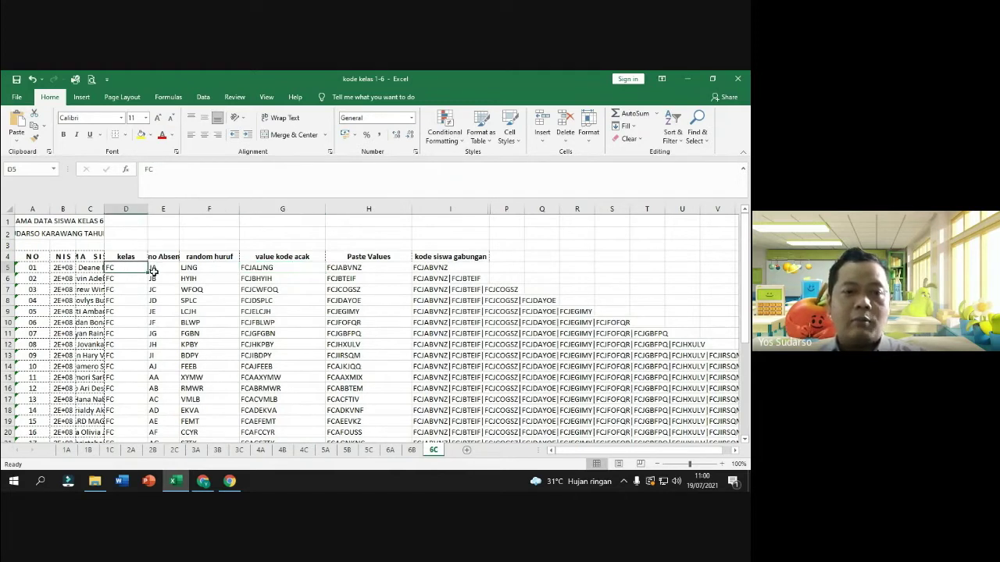
left_click(154, 270)
left_click(201, 268)
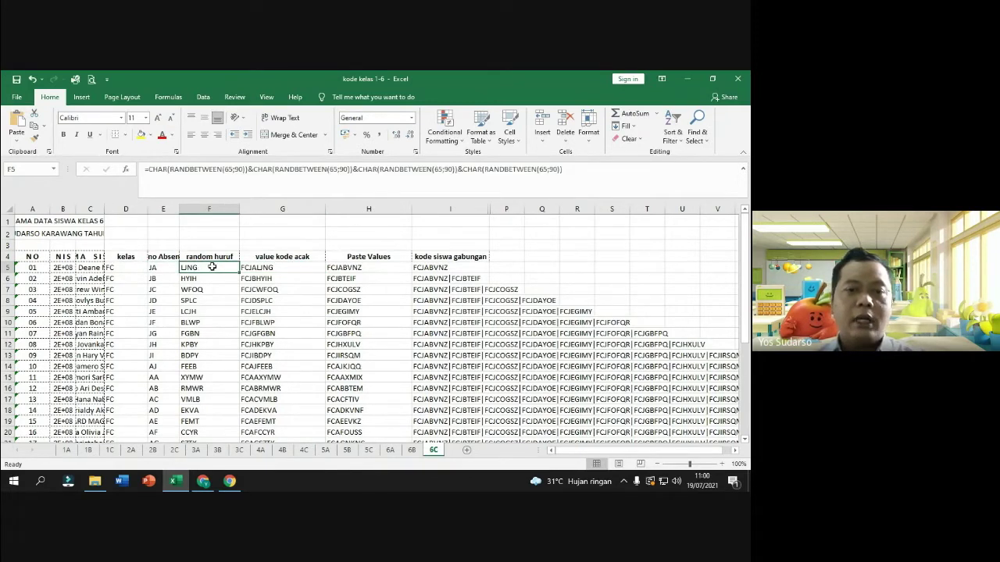
left_click(281, 270)
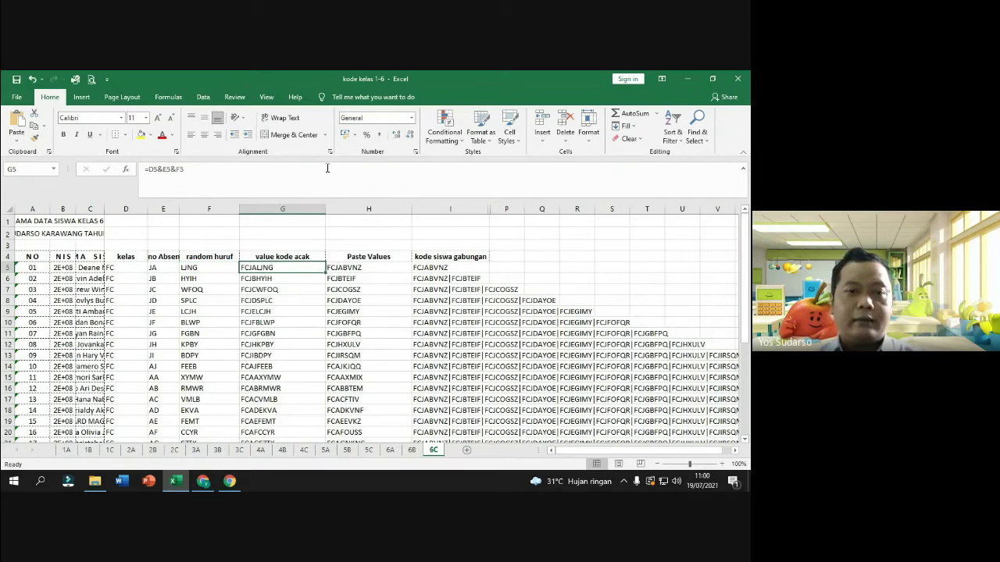
left_click(123, 269)
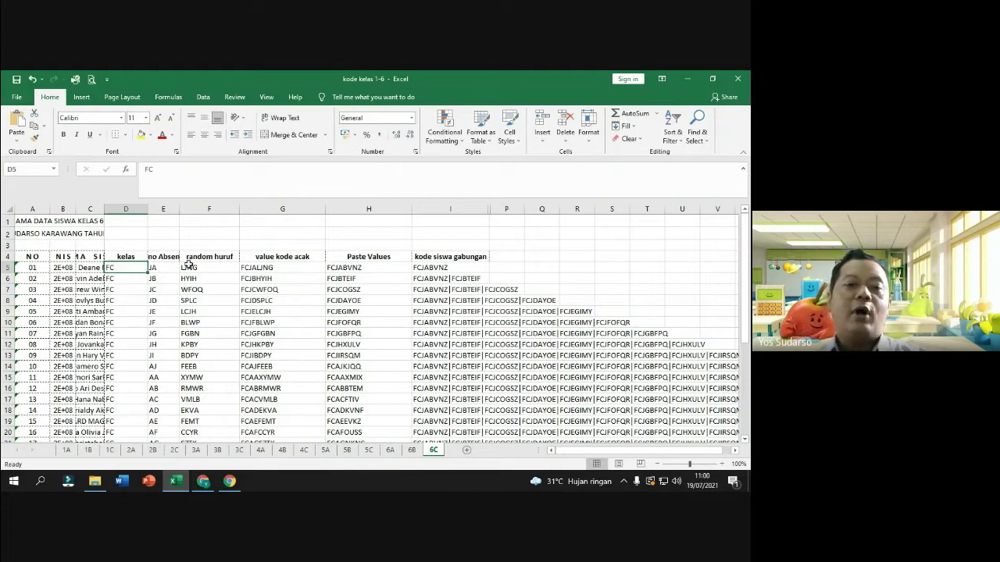
Examine the random huruf formula in F5, and re-enter =D5&E5&F5 in G5 to regenerate the random letters
left_click(215, 265)
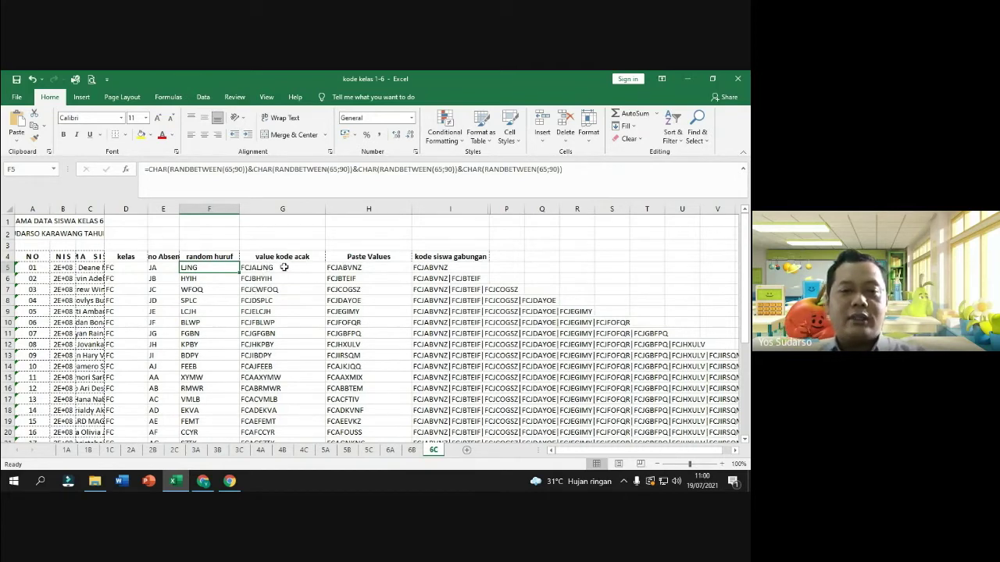
left_click(299, 267)
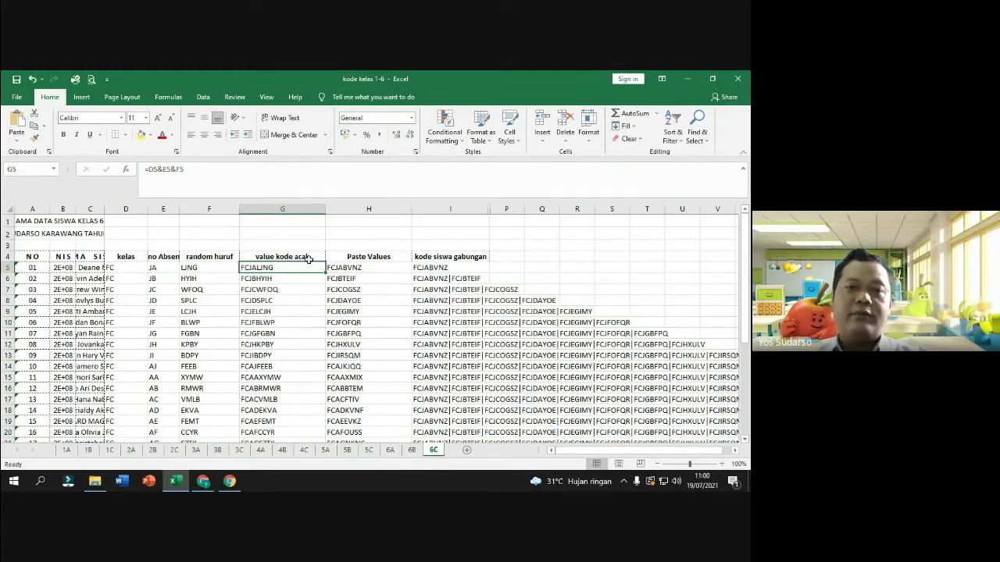
left_click(163, 169)
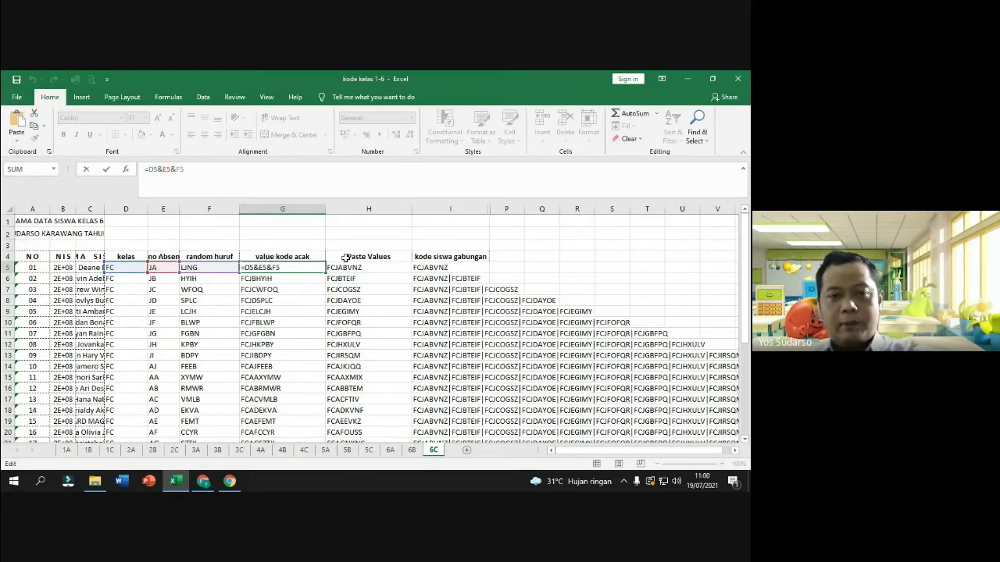
key("ctrl+Return")
left_click(367, 267)
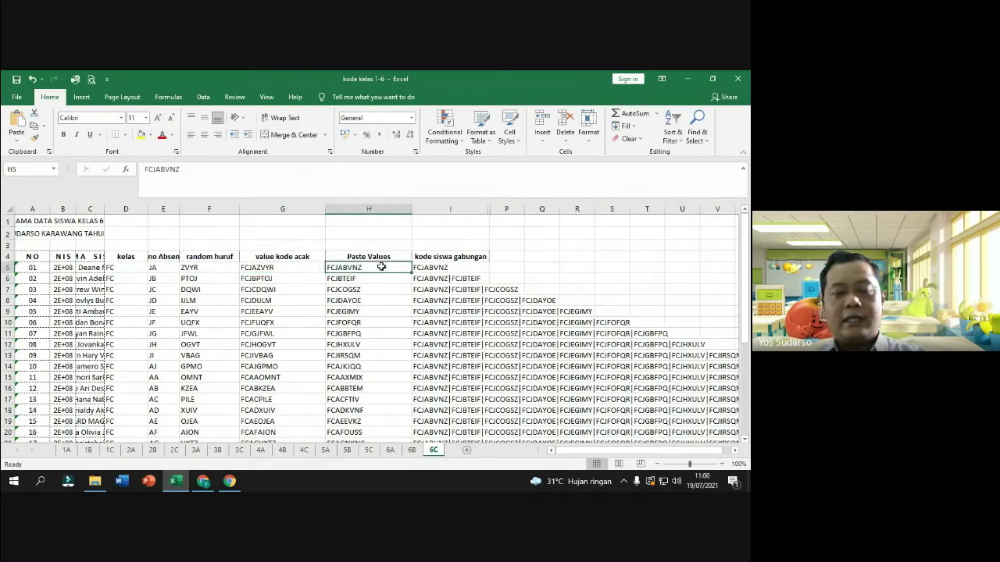
Copy the value kode acak codes in G5:G34 and paste them as values only into the Paste Values column from H5
left_click(268, 268)
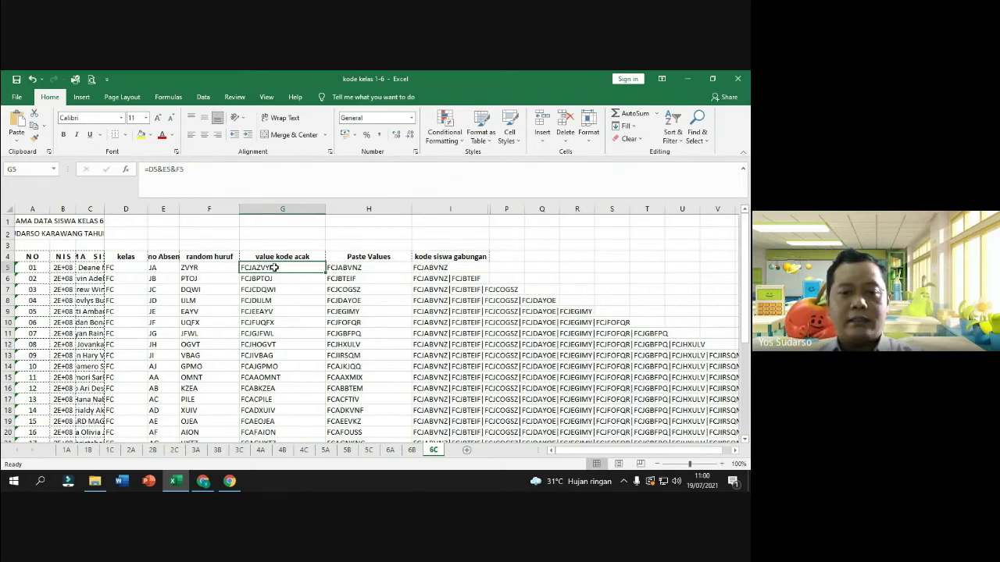
scroll(274, 268, "down", 5)
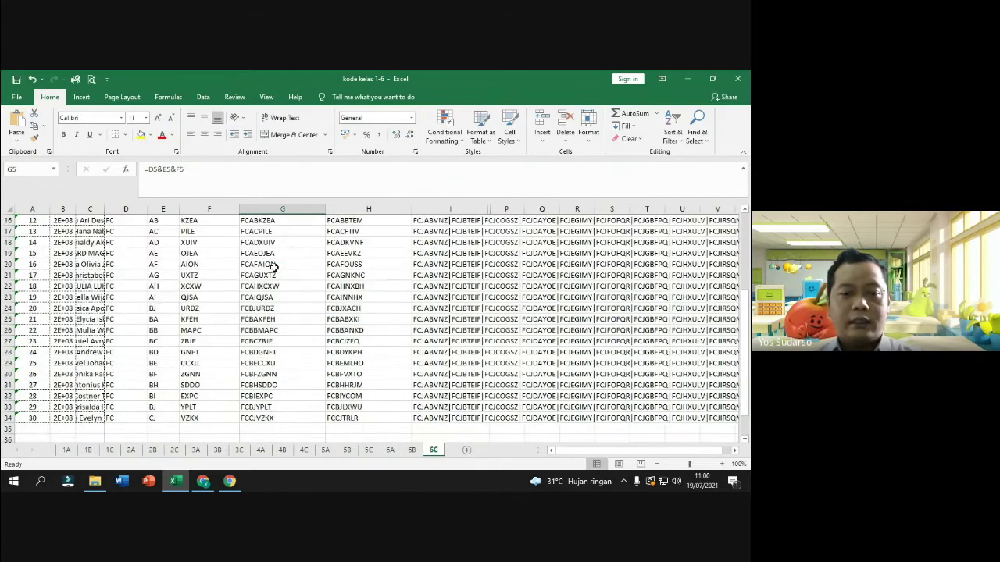
left_click(269, 418, "shift")
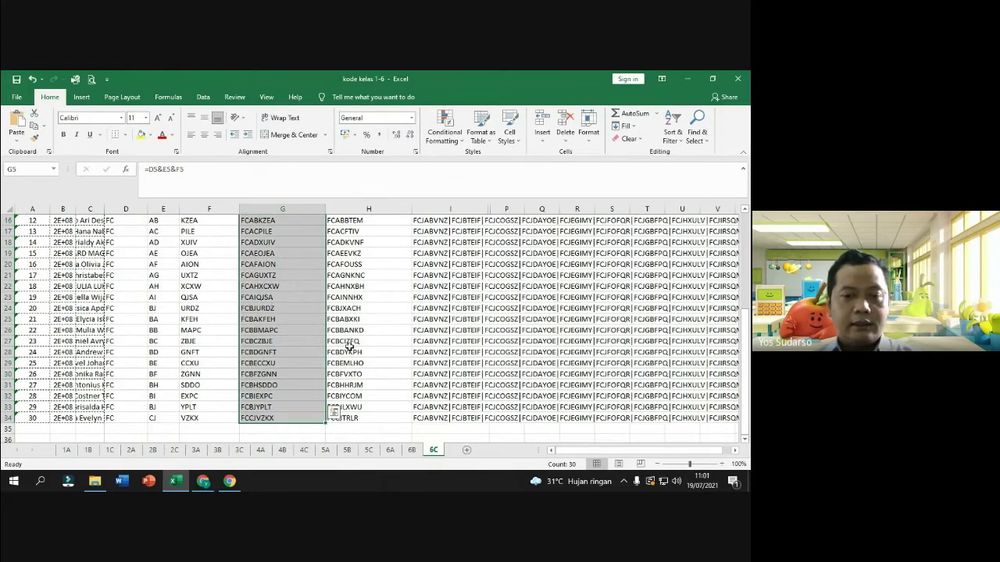
scroll(349, 344, "up", 5)
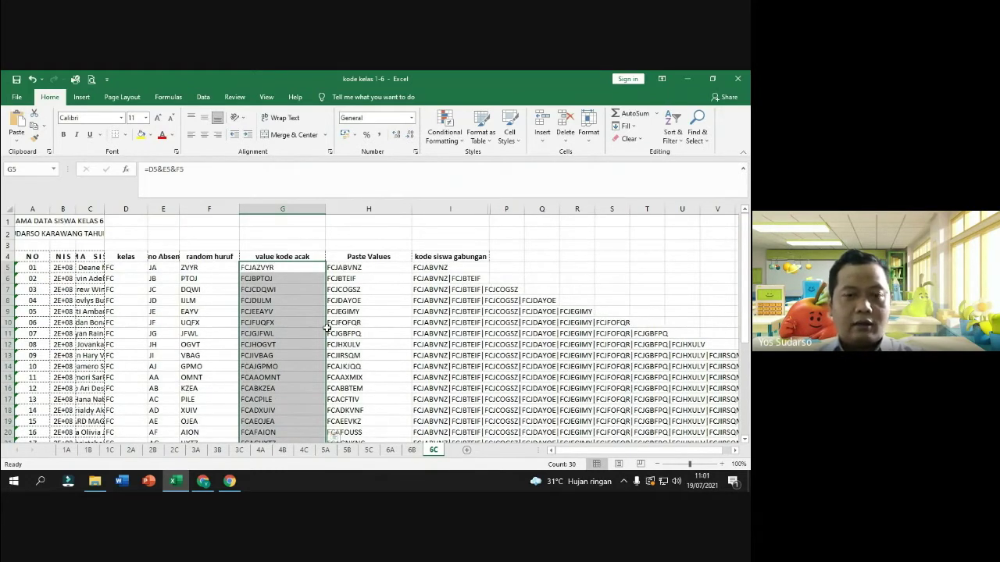
key("ctrl+c")
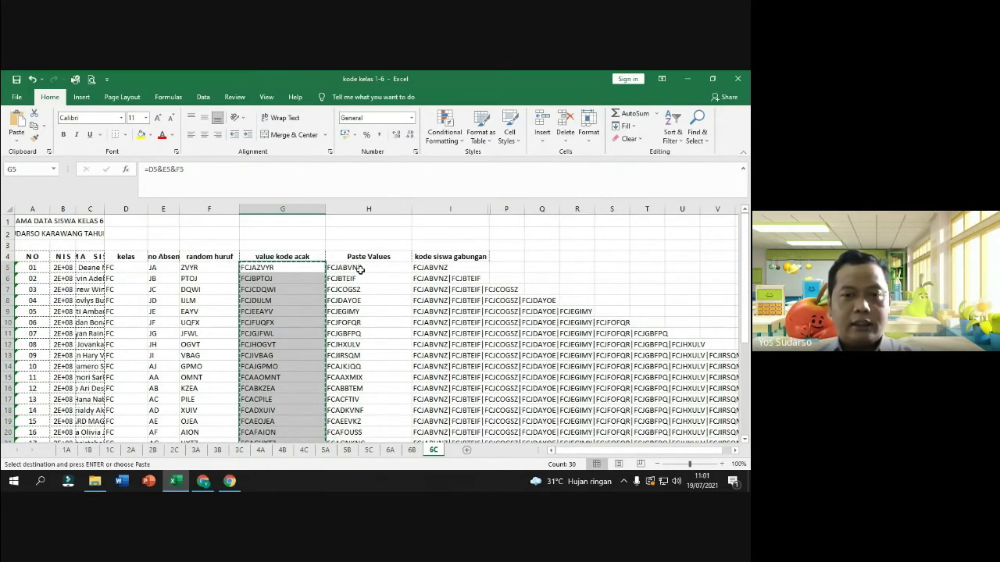
left_click(361, 268)
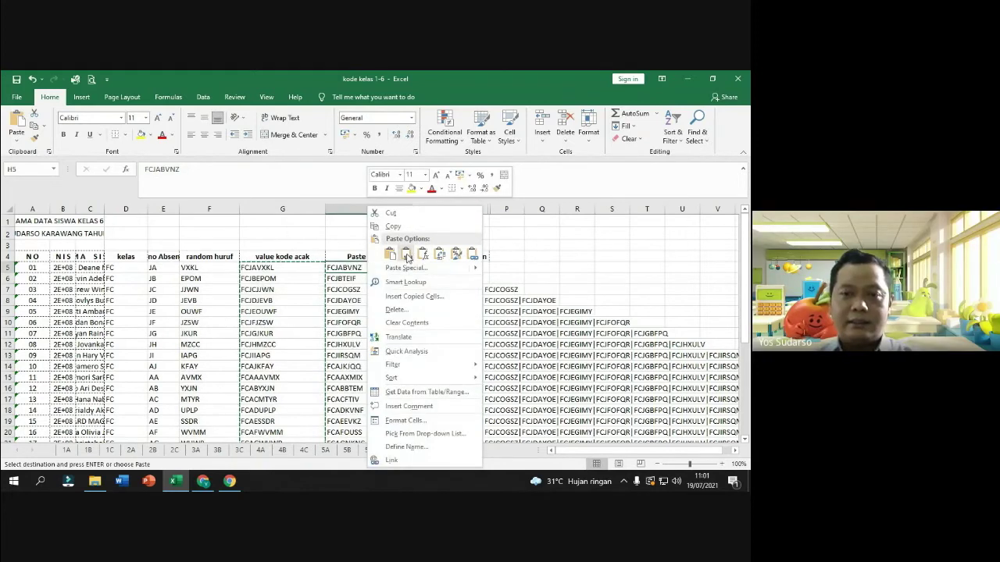
left_click(406, 258)
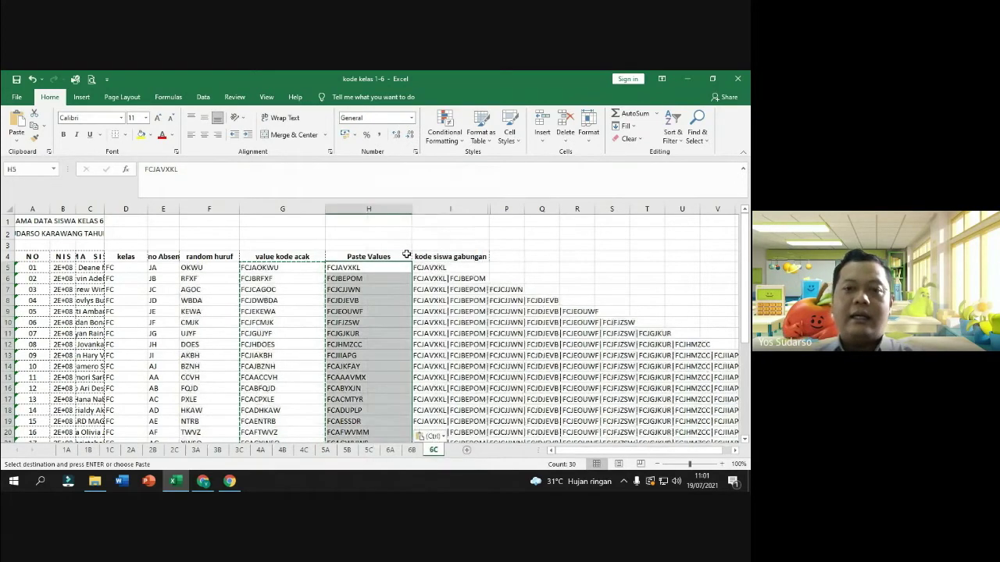
Re-enter the G5 formula to recalculate the random letters, and compare the value kode acak codes with the pasted values in column H
left_click(351, 311)
left_click(355, 278)
left_click(280, 268)
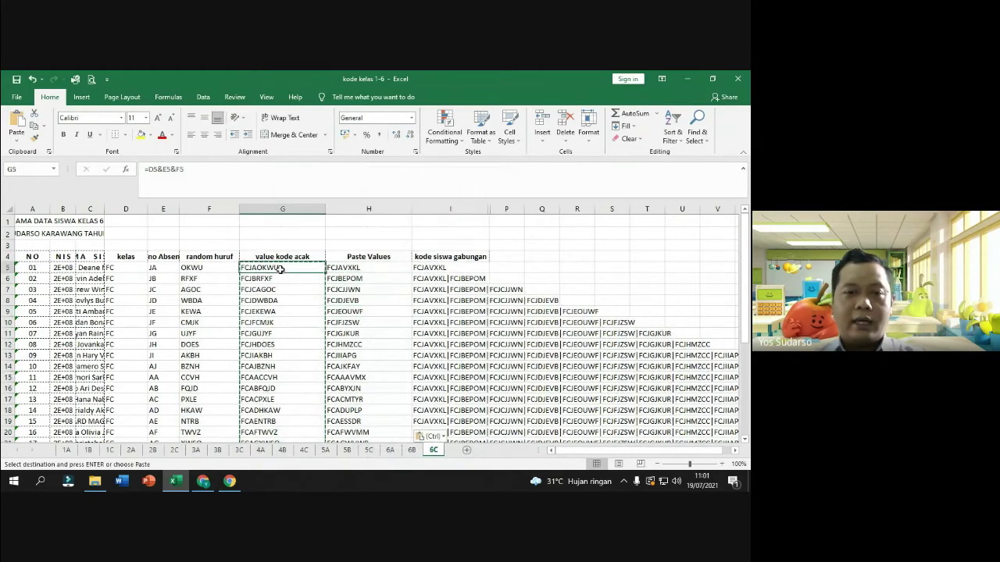
left_click(257, 172)
key("Return")
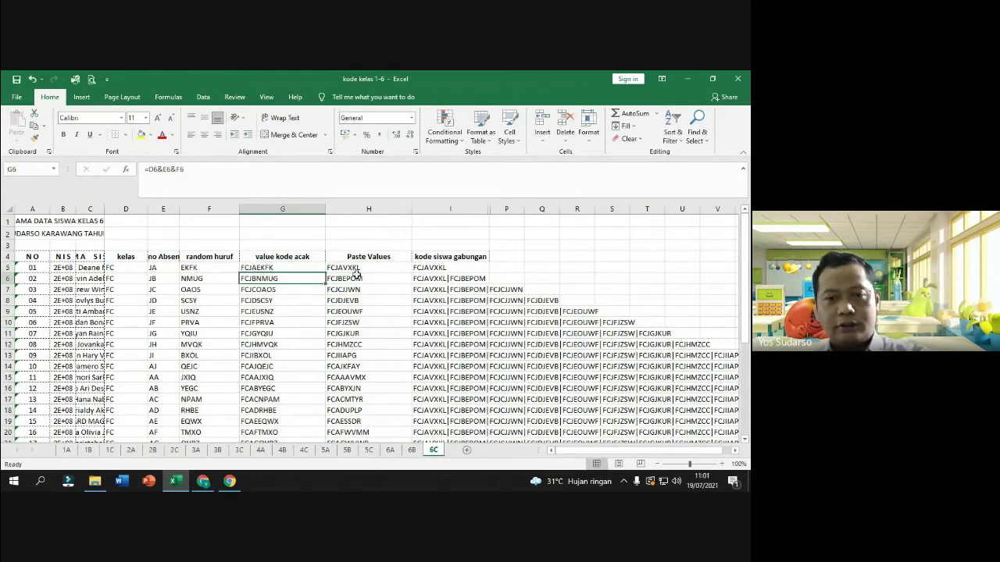
left_click(355, 274)
left_click(263, 266)
left_click(336, 265)
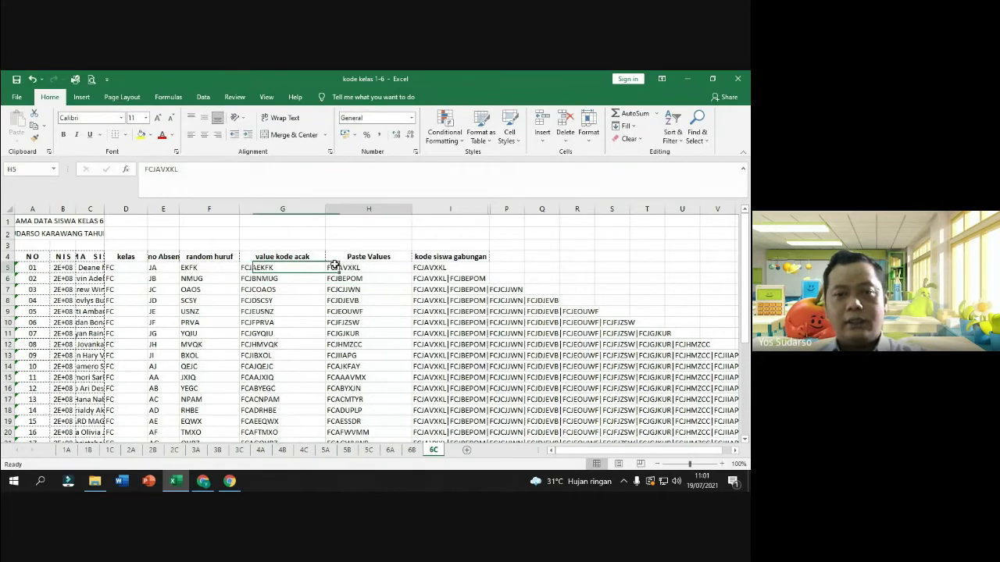
double_click(355, 333)
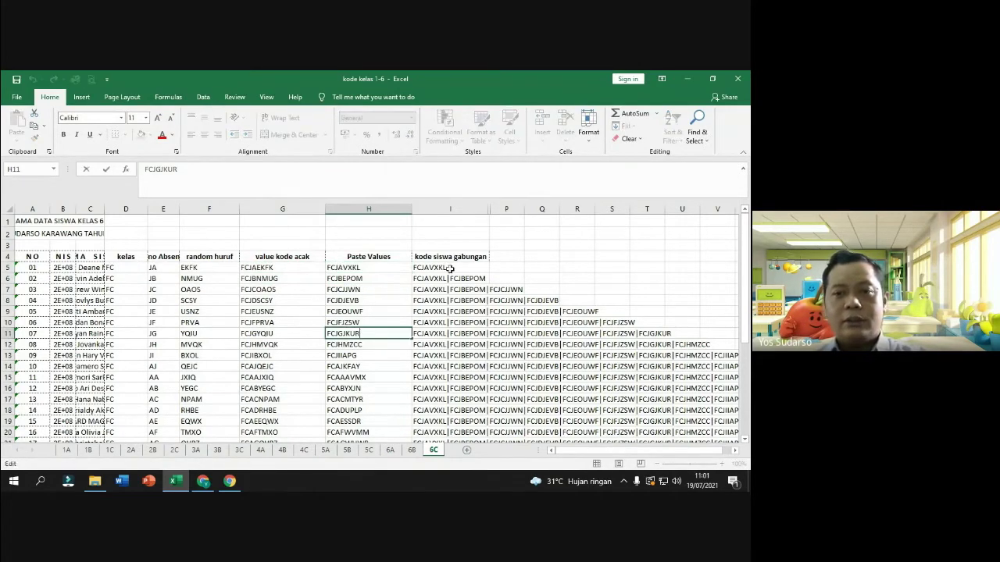
Examine the kode siswa gabungan formula in I5, the pasted codes in H5:H34, and the full extent of the combined codes through row 34
left_click(429, 267)
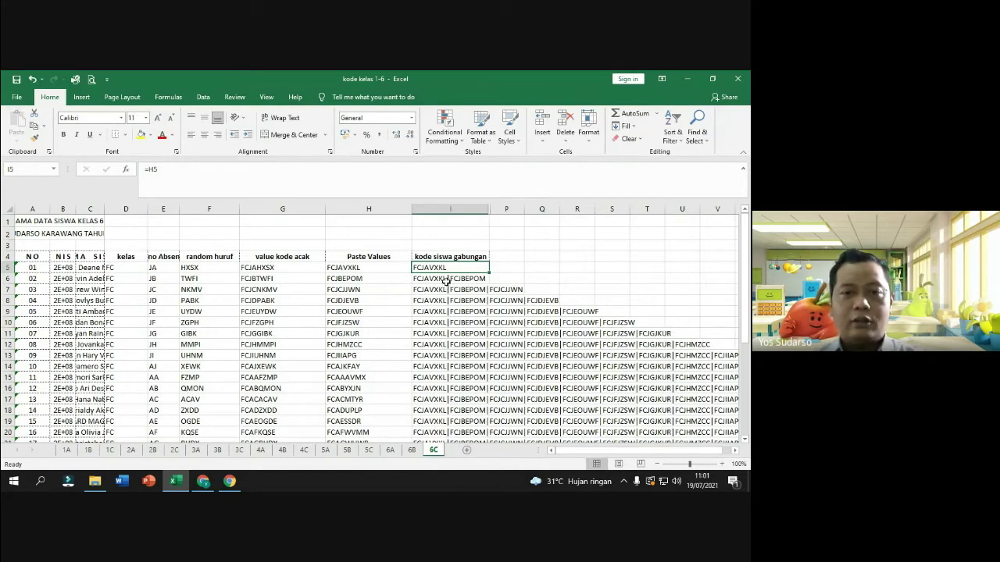
left_click(347, 268)
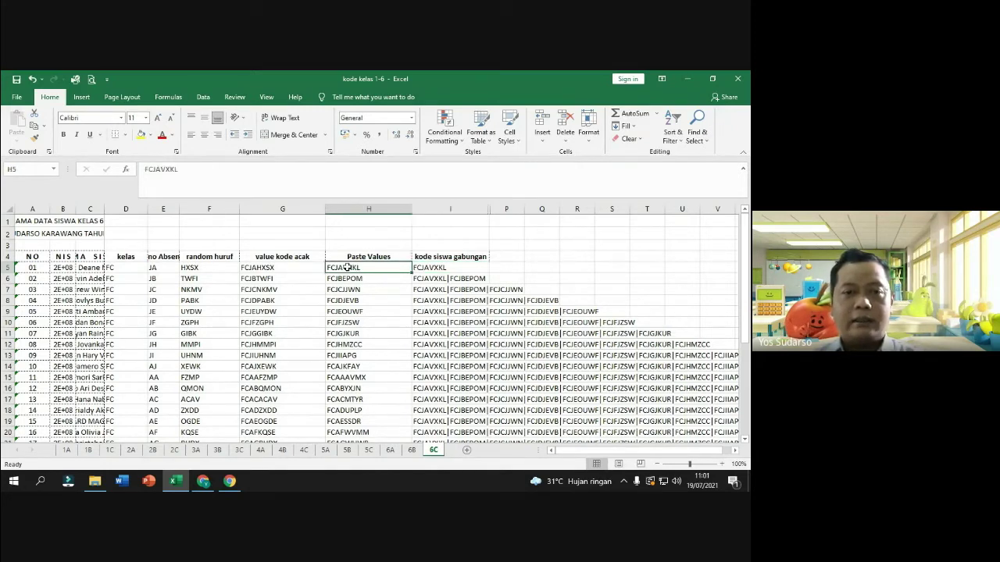
scroll(372, 297, "down", 4)
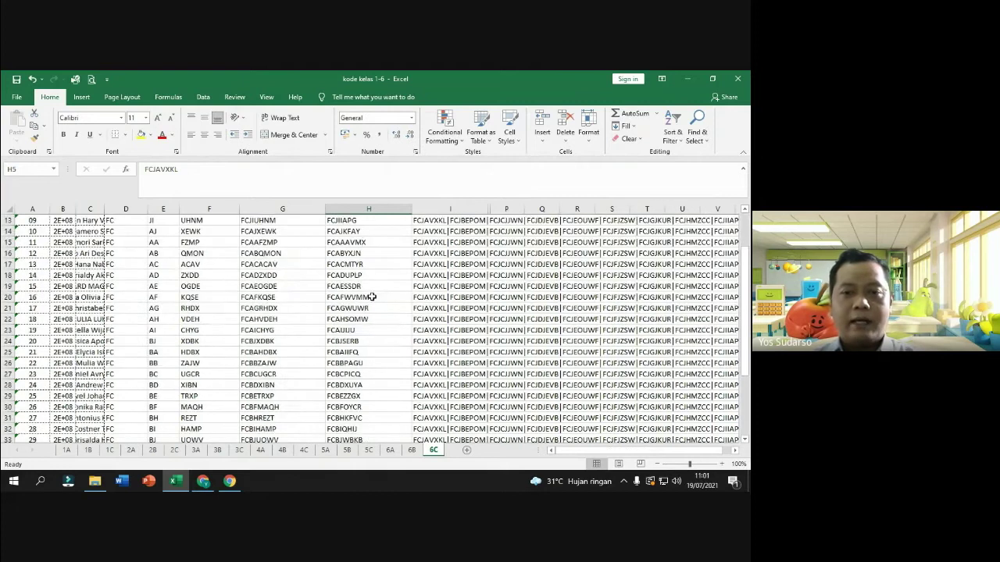
scroll(373, 296, "down", 3)
left_click(360, 352)
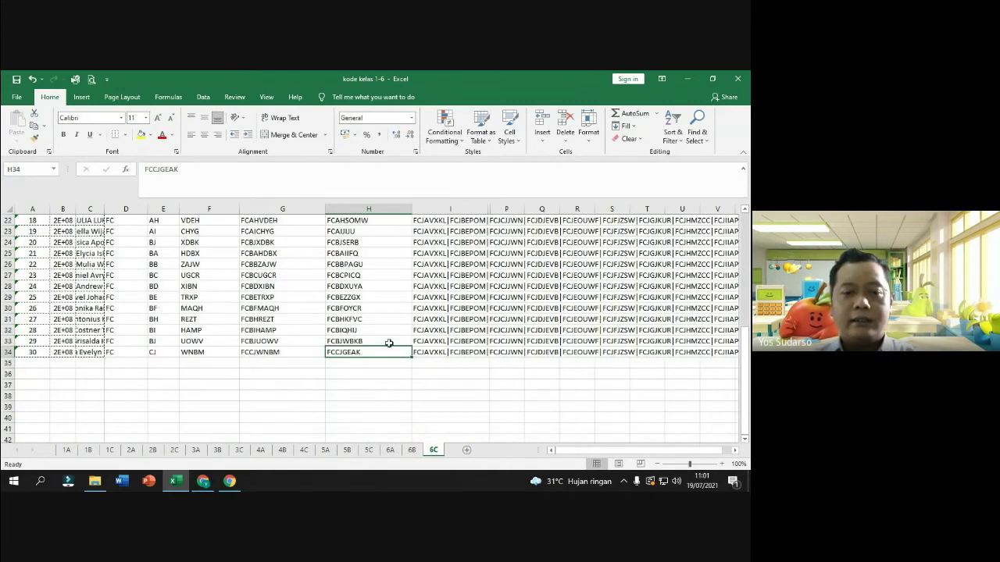
left_click(734, 450)
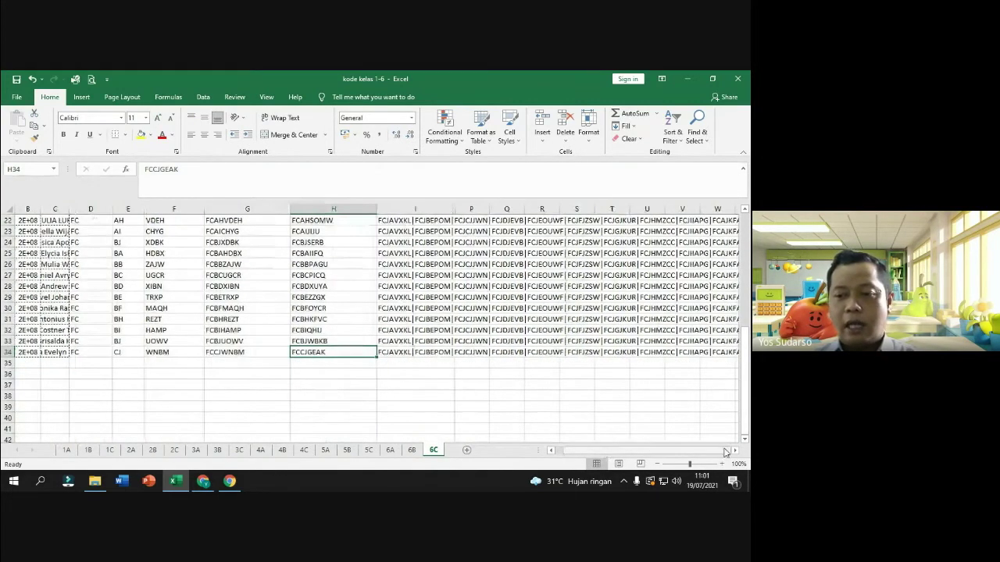
left_click(734, 451)
left_click_drag(734, 451, 726, 454)
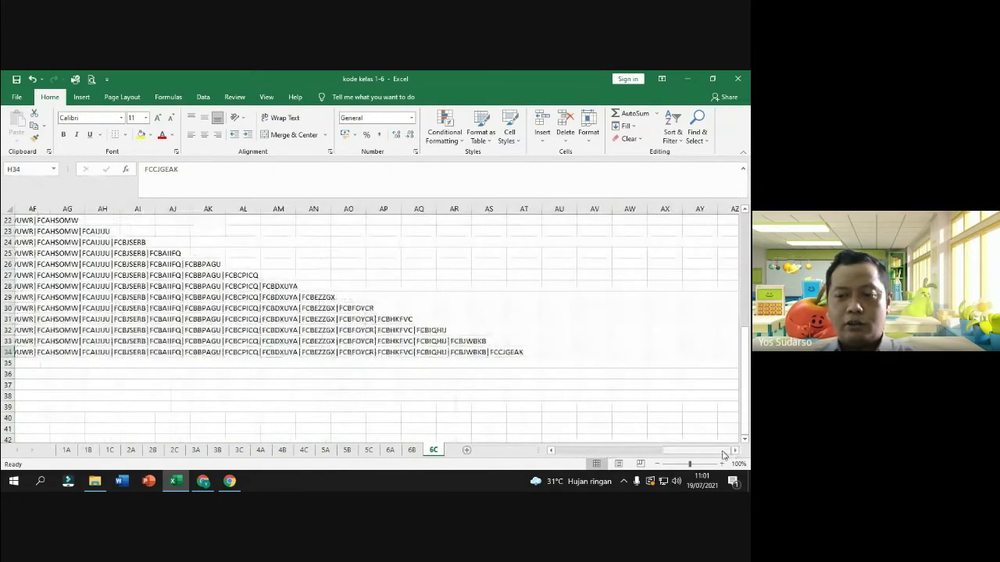
left_click_drag(716, 451, 491, 478)
scroll(414, 387, "up", 7)
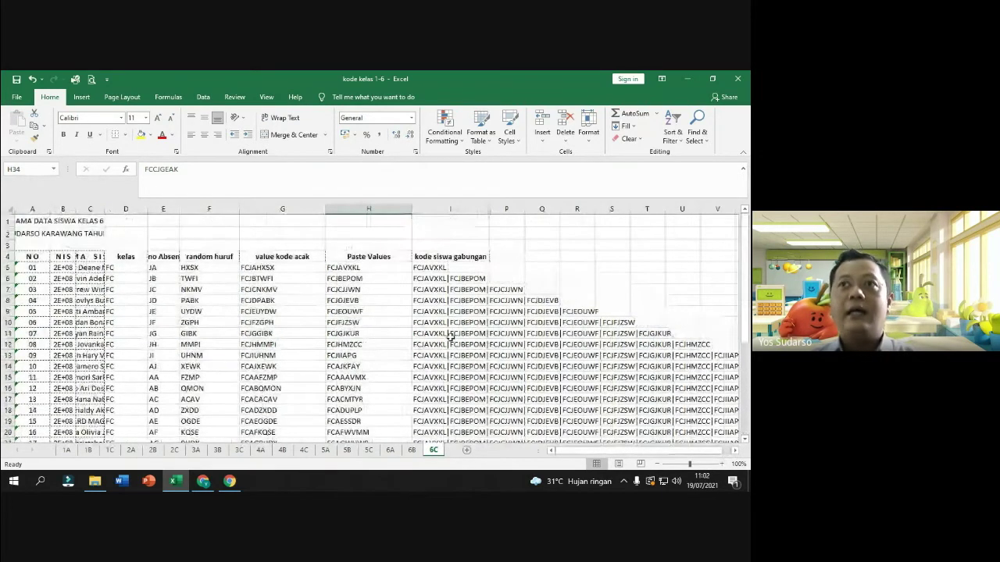
Rebuild the first kode siswa gabungan formula in I5 as =H5, referencing the first student's pasted code
left_click(446, 267)
double_click(445, 267)
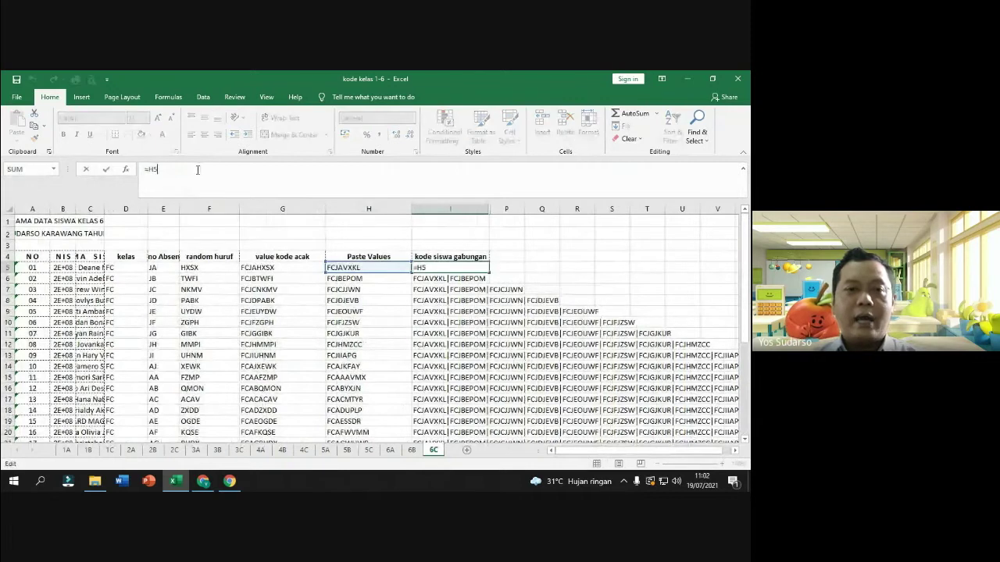
key("BackSpace")
key("BackSpace")
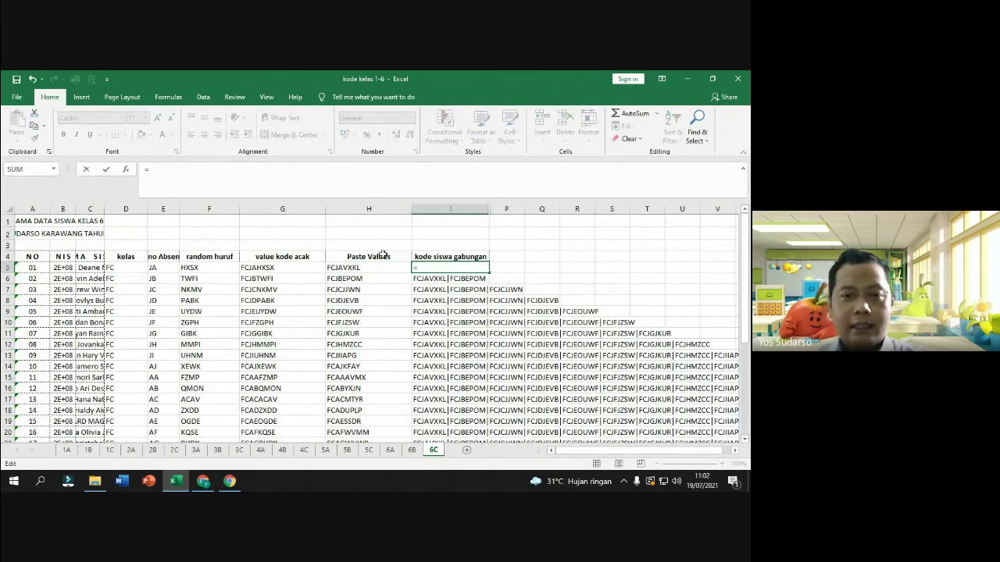
left_click(358, 270)
key("Return")
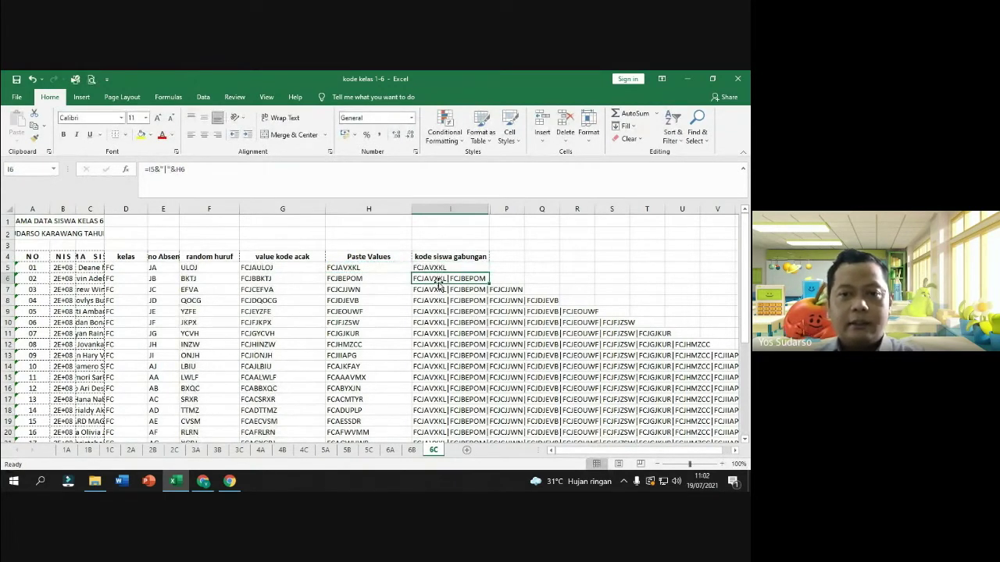
Examine how the formula =I5&"|"&H6 in I6 joins the previous combined code and the second student's code with a separator
left_click(153, 169)
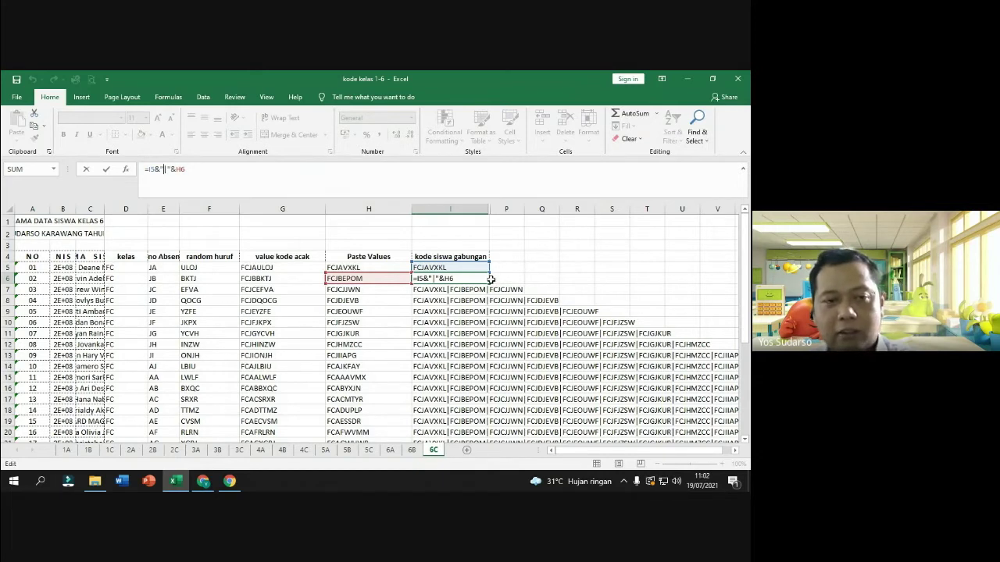
key("Return")
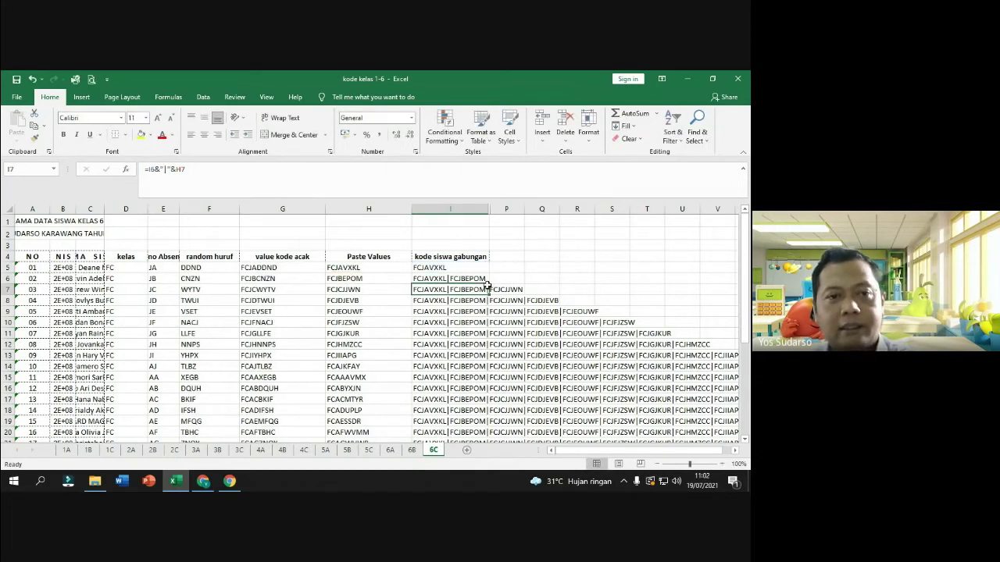
left_click(430, 265)
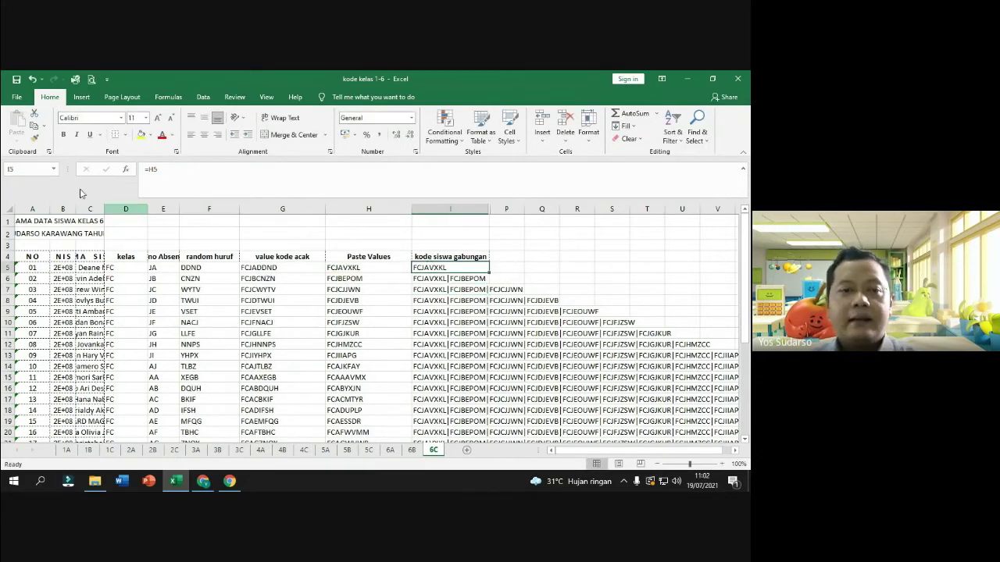
left_click(423, 279)
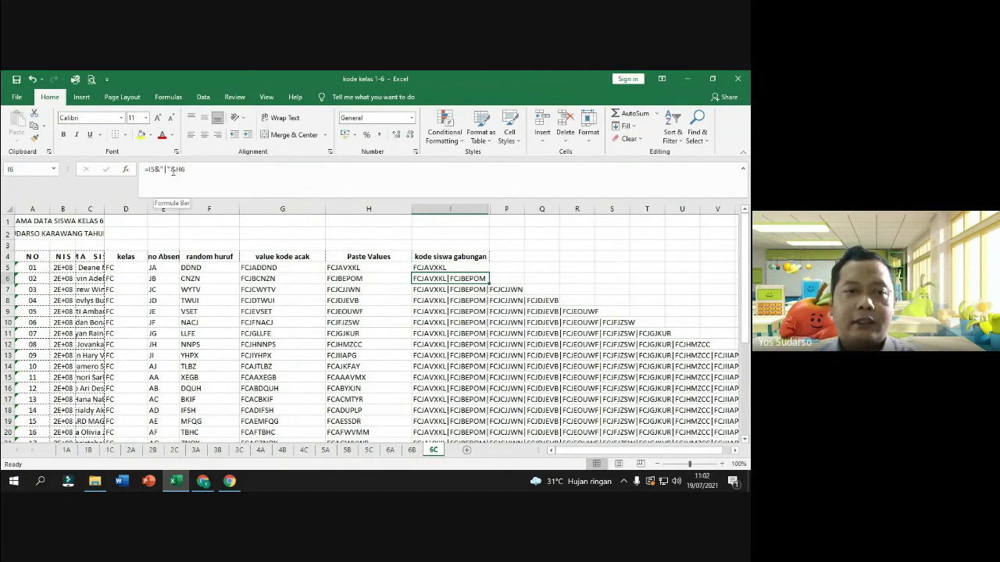
left_click_drag(171, 171, 159, 170)
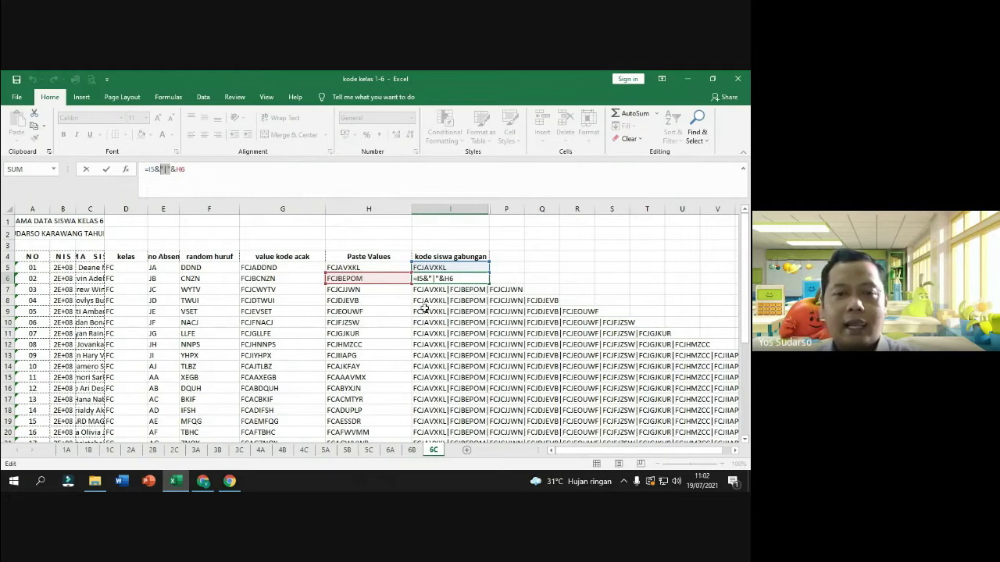
key("Return")
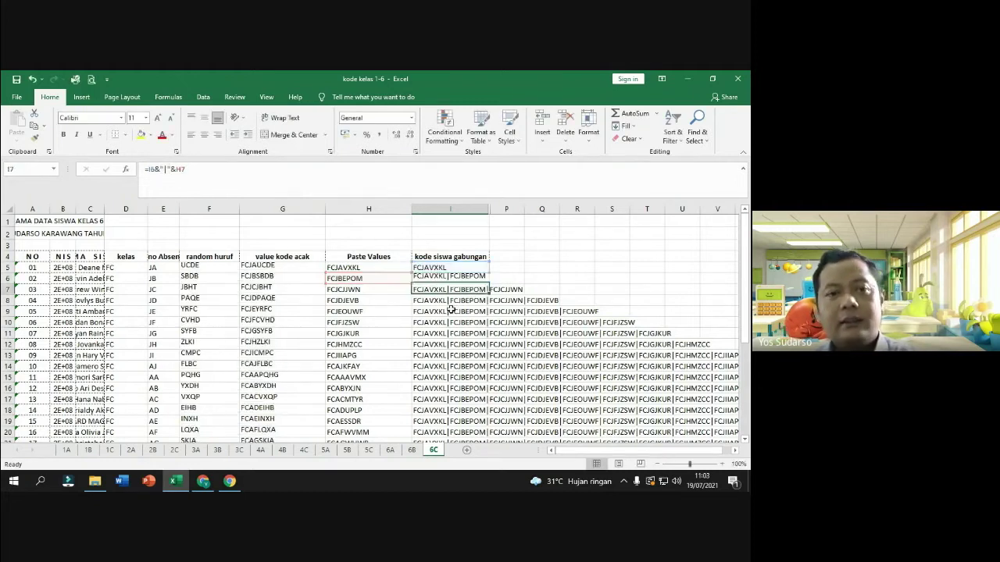
Delete the kode siswa gabungan formulas in I8:I34, keeping only those for the first three students
left_click(431, 268)
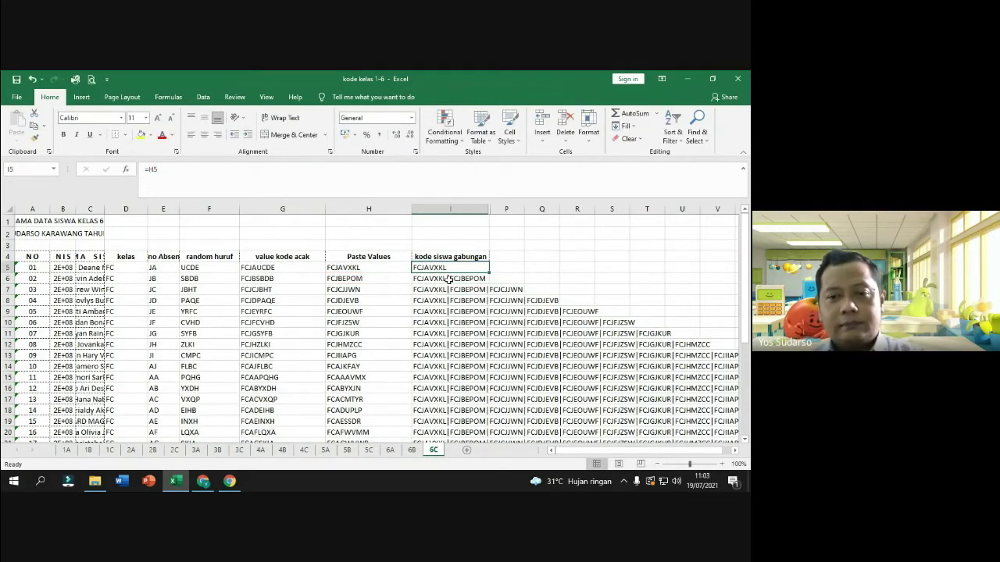
left_click(449, 279)
left_click(439, 298)
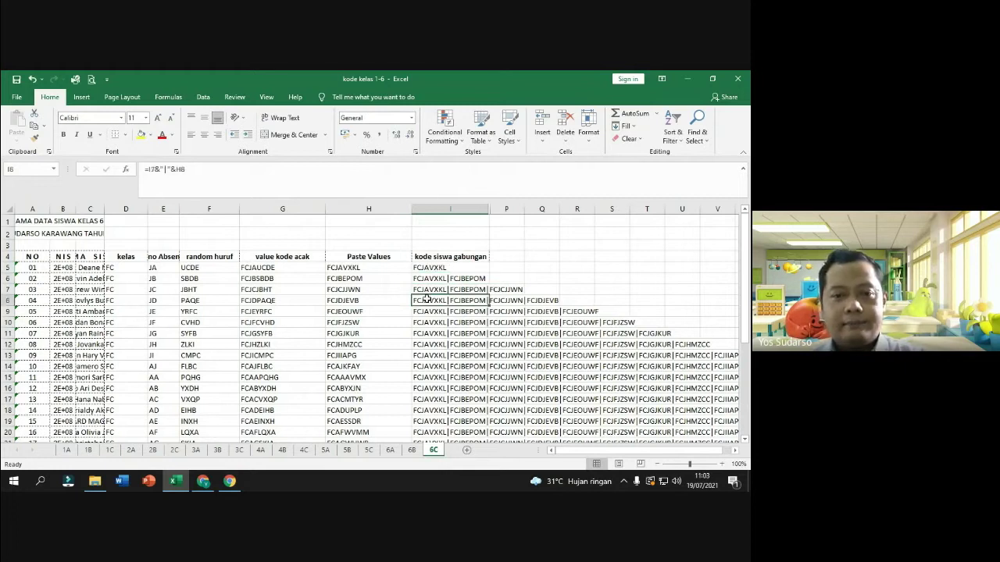
scroll(505, 337, "down", 7)
left_click(497, 337, "shift")
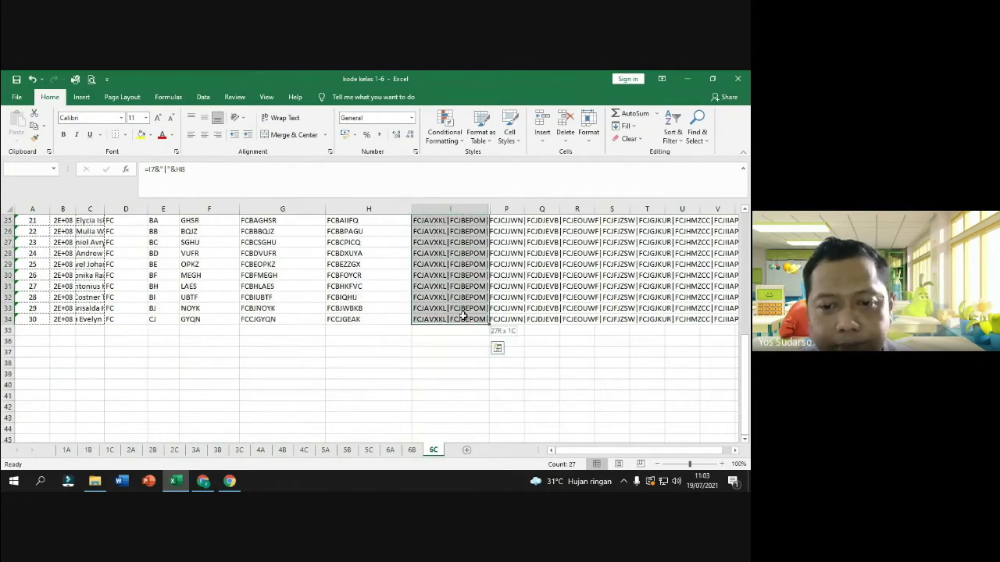
key("Delete")
scroll(463, 315, "up", 6)
scroll(463, 315, "up", 1)
left_click(453, 289)
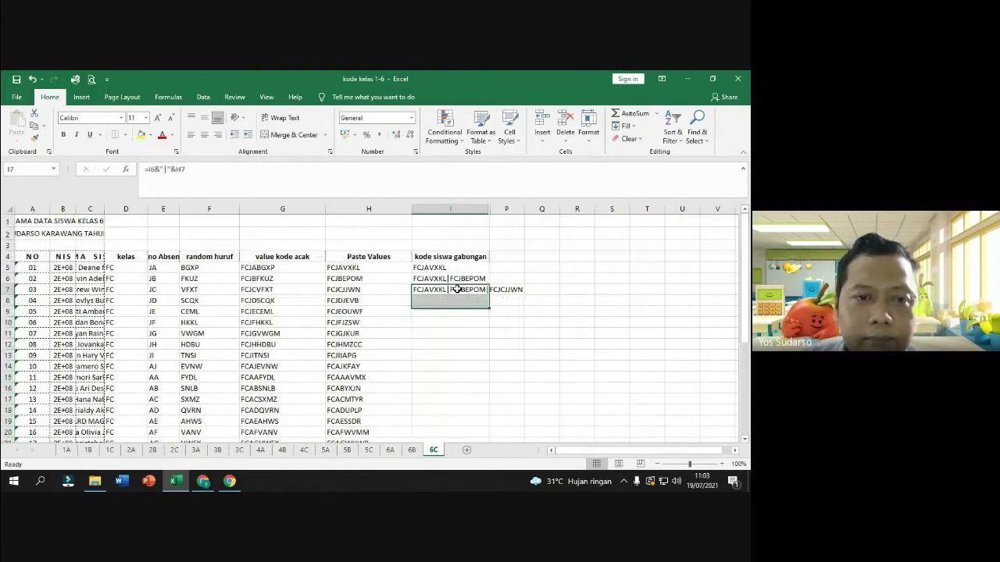
Delete the kode siswa gabungan formulas in I6 and I7, keeping only the first student's code in I5
left_click(453, 278)
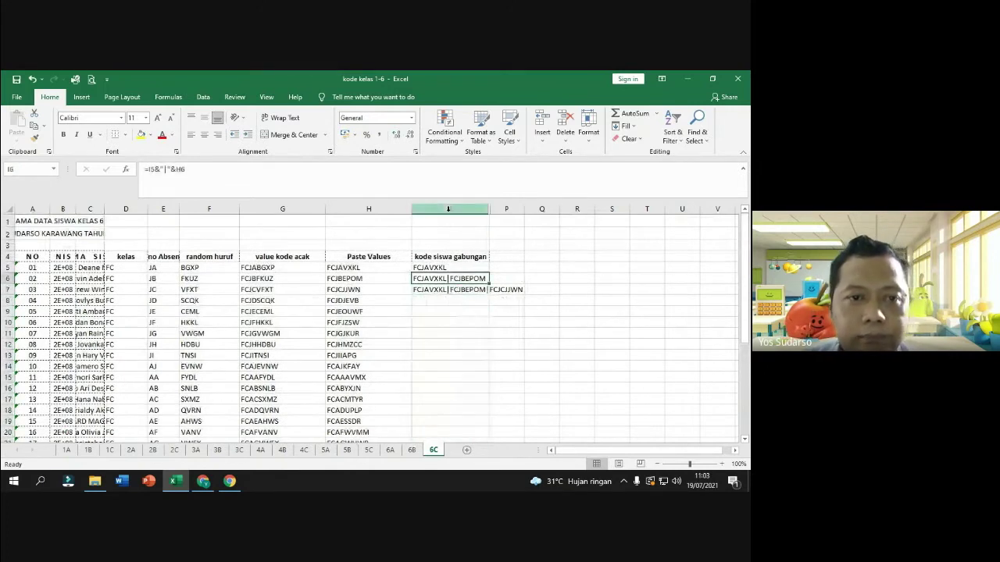
key("Delete")
left_click(450, 290)
key("Delete")
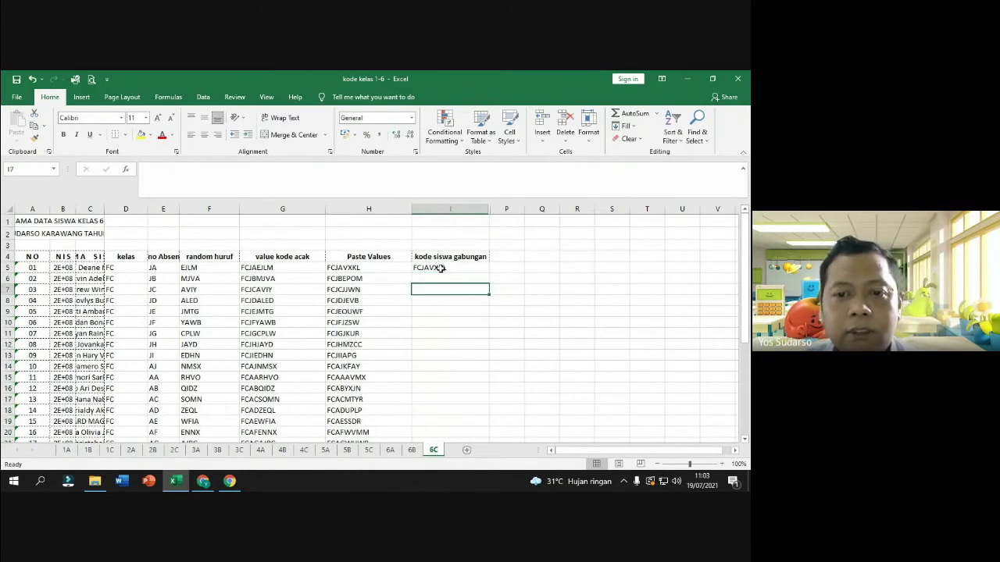
Enter the formula =I5&"|"&H6 in I6 to join the previous combined code and the second student's pasted code with a pipe
left_click(441, 267)
left_click(428, 286)
left_click(438, 280)
type("=")
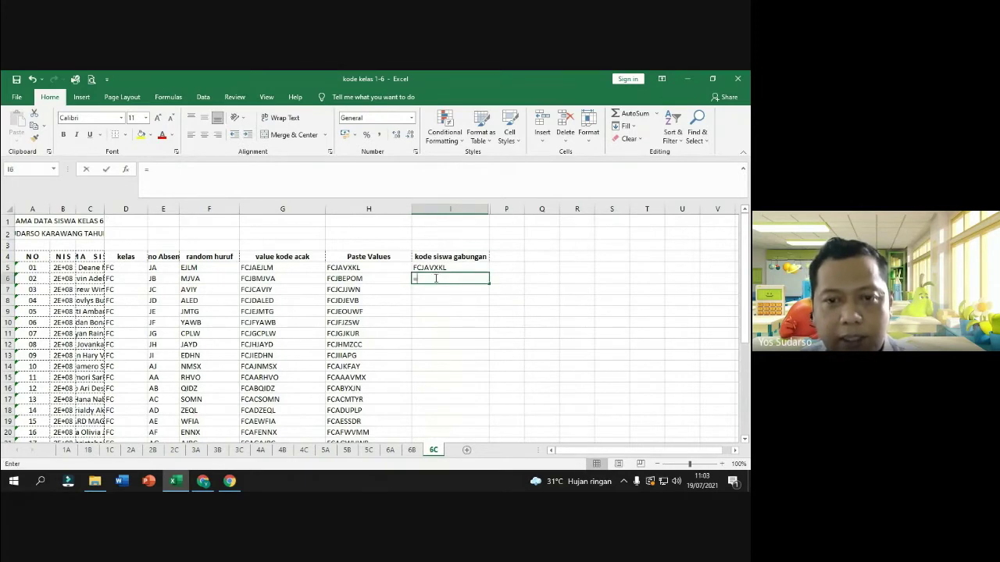
left_click(440, 267)
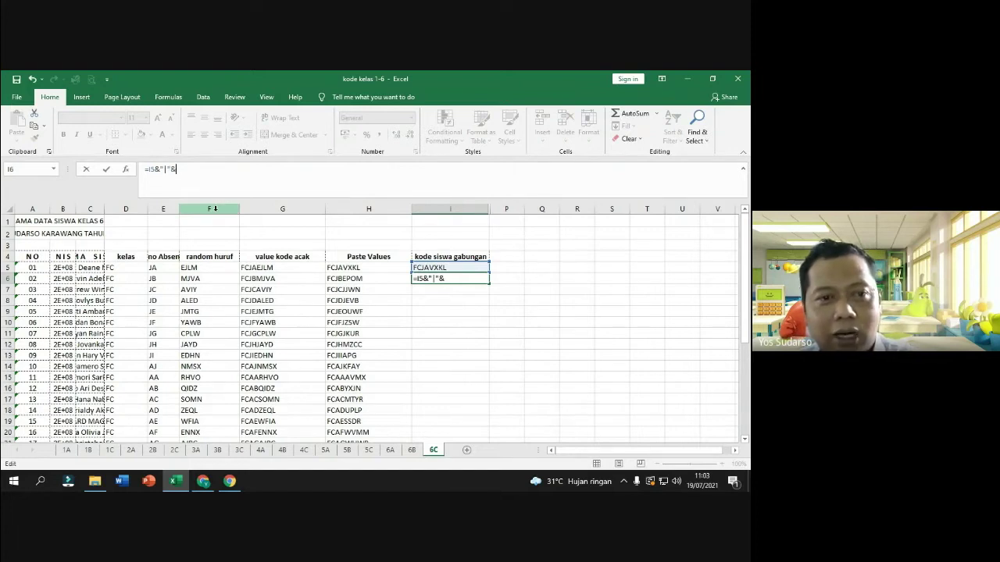
left_click(358, 279)
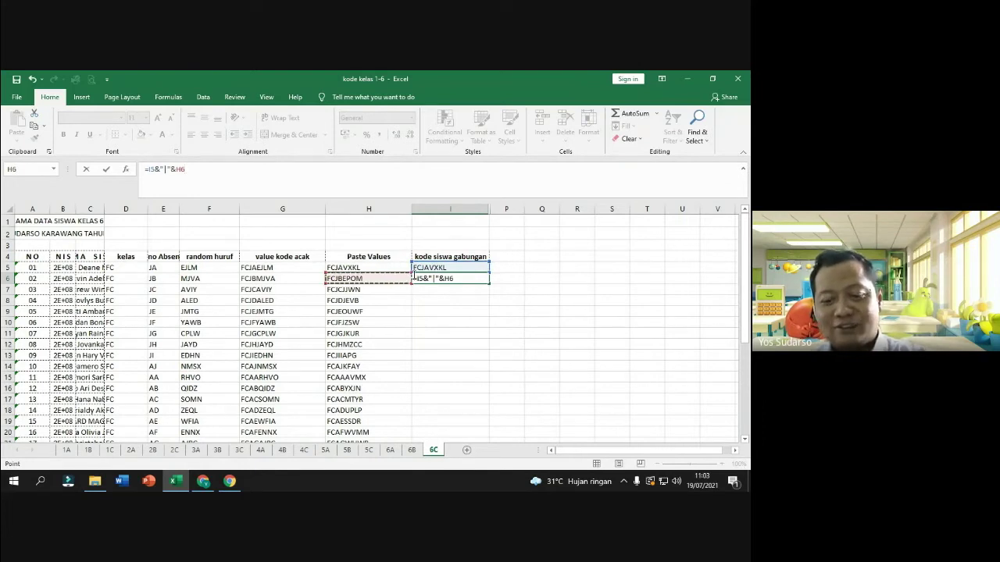
key("Return")
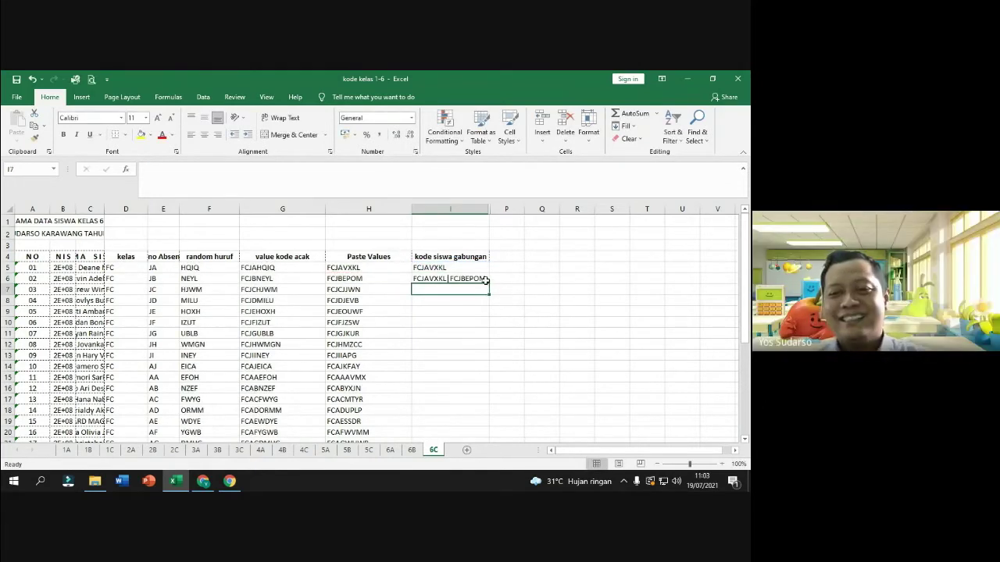
Fill the kode siswa gabungan formula from I6 down through I34 and check the combined code in the last row
left_click(485, 281)
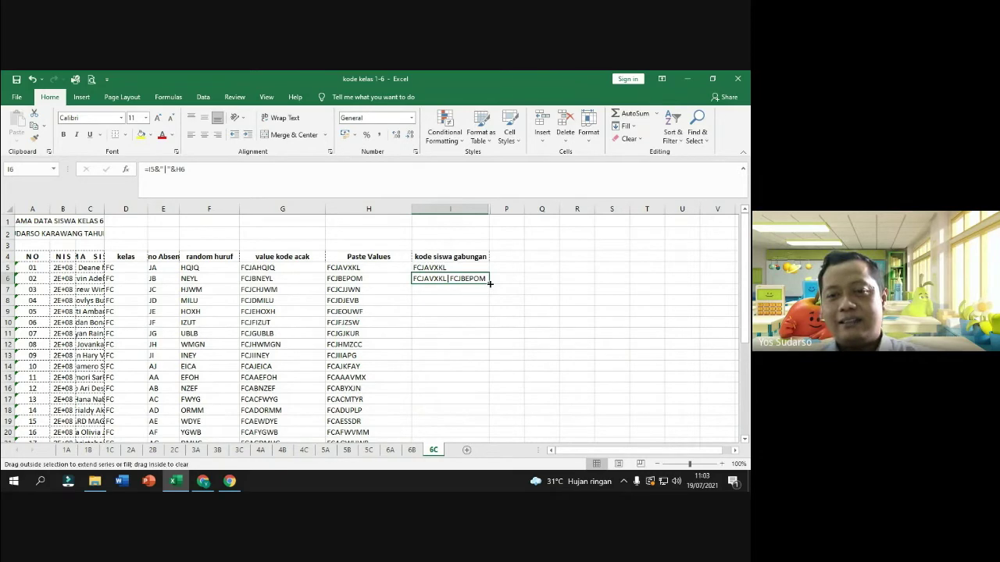
double_click(490, 284)
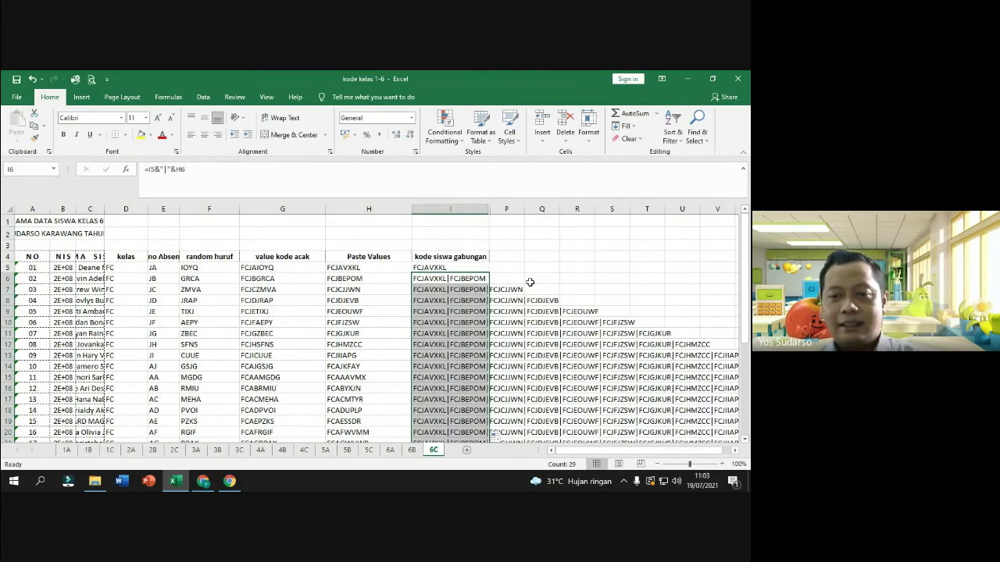
scroll(478, 400, "down", 7)
left_click(478, 399)
left_click(469, 352)
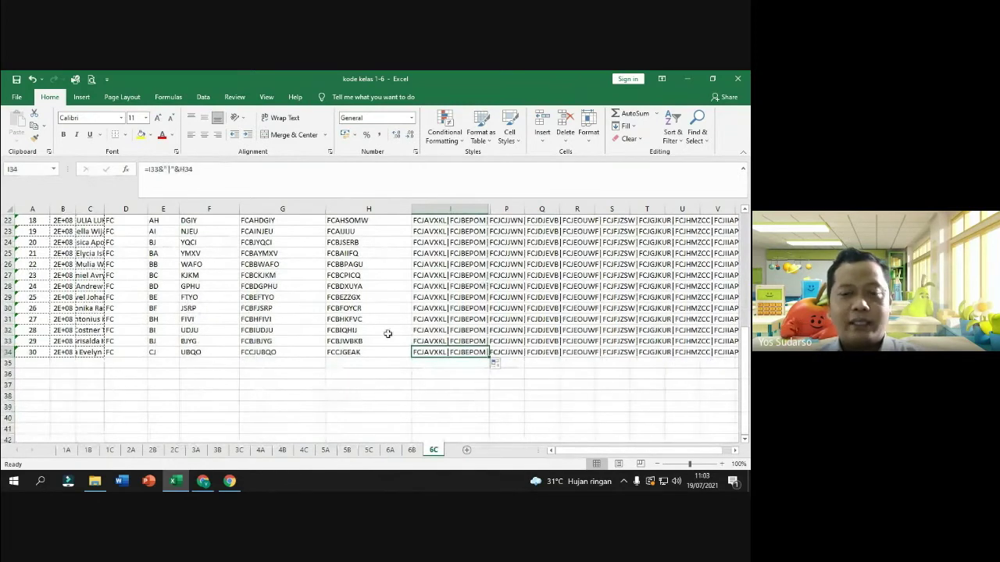
scroll(462, 330, "up", 6)
scroll(461, 329, "up", 1)
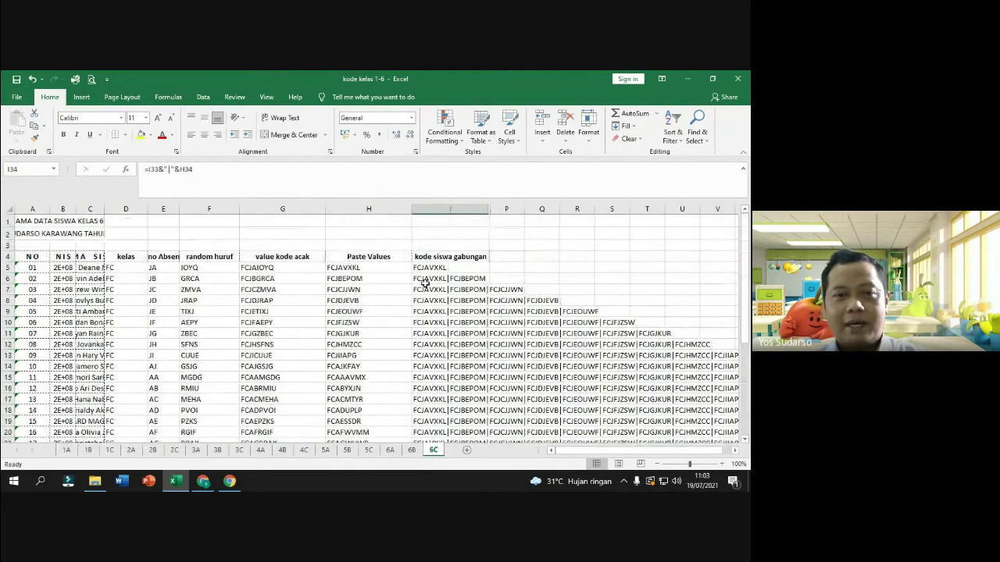
scroll(429, 328, "down", 5)
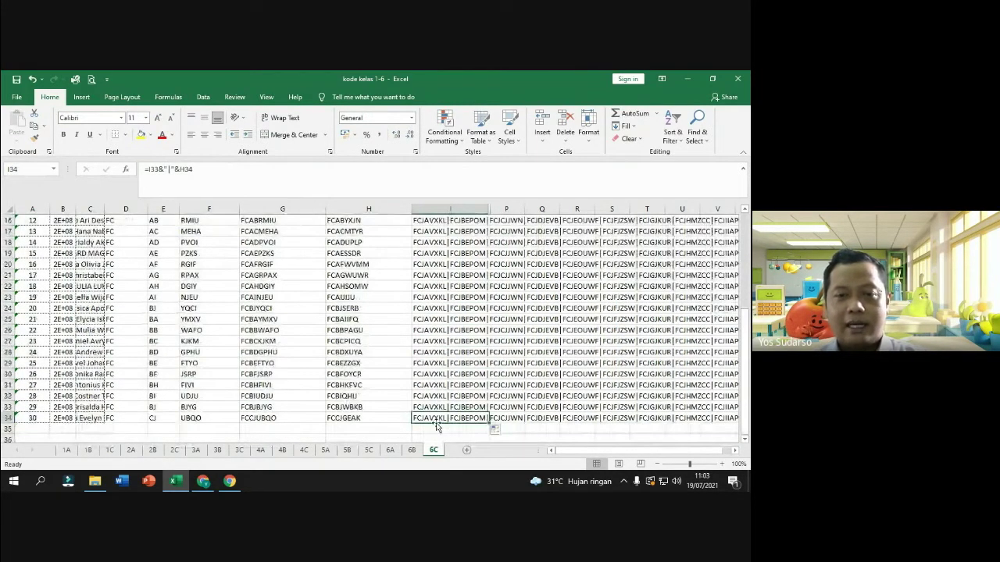
Switch to the Google Meet call and stop presenting the screen
left_click(568, 429)
left_click(203, 480)
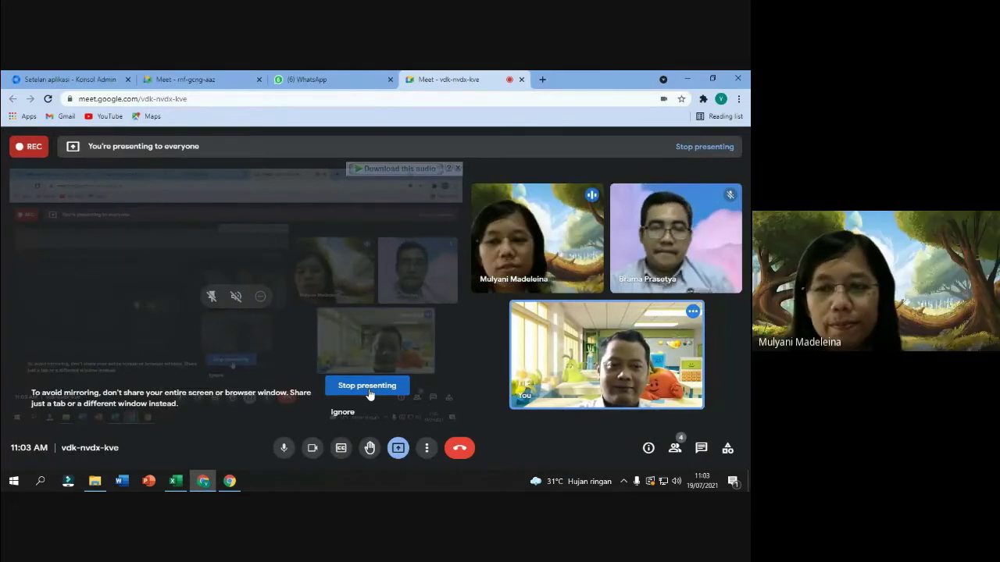
left_click(370, 394)
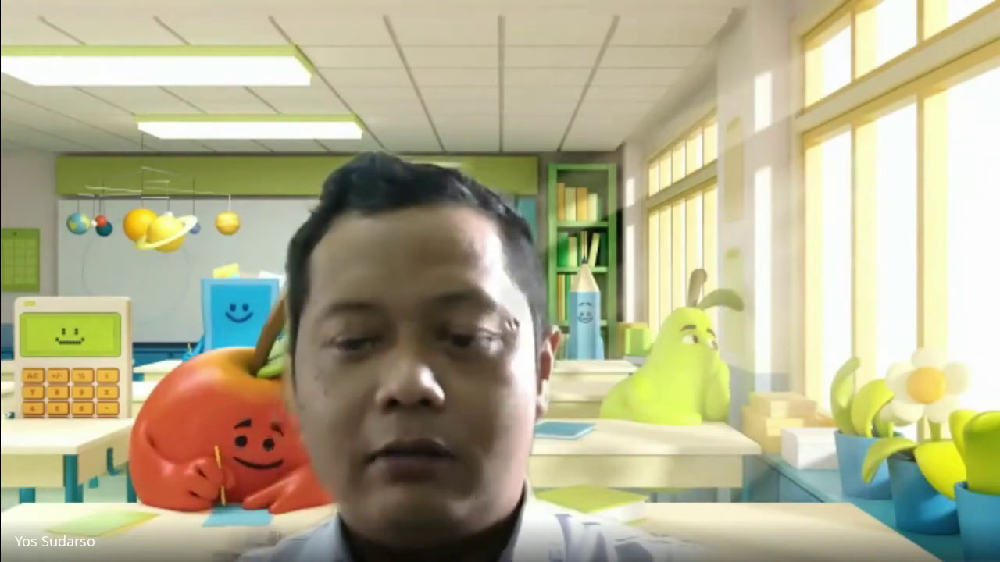
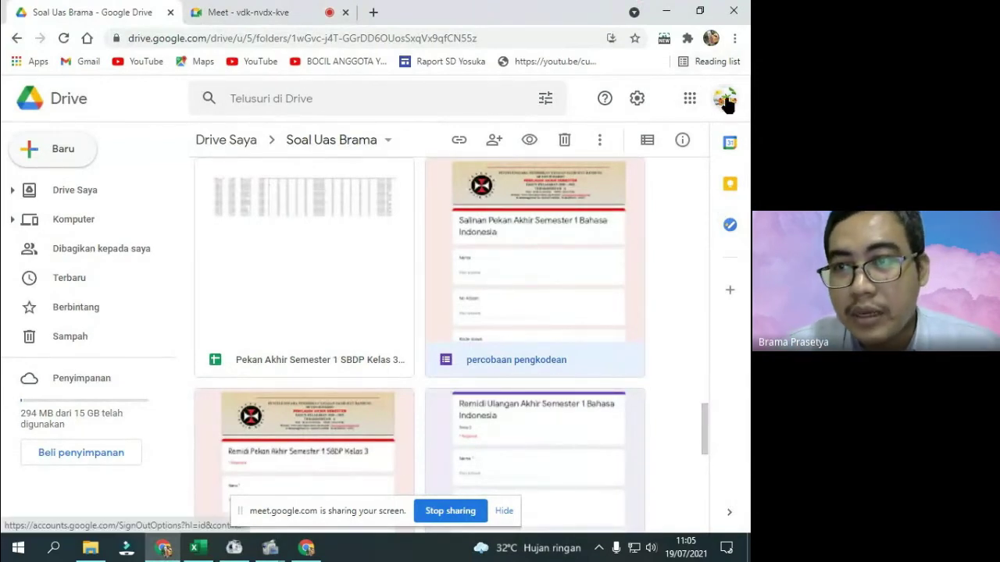
Create a new Google Form in the open Drive folder and title it "Ulangan Tengah Semester 1"
left_click(66, 151)
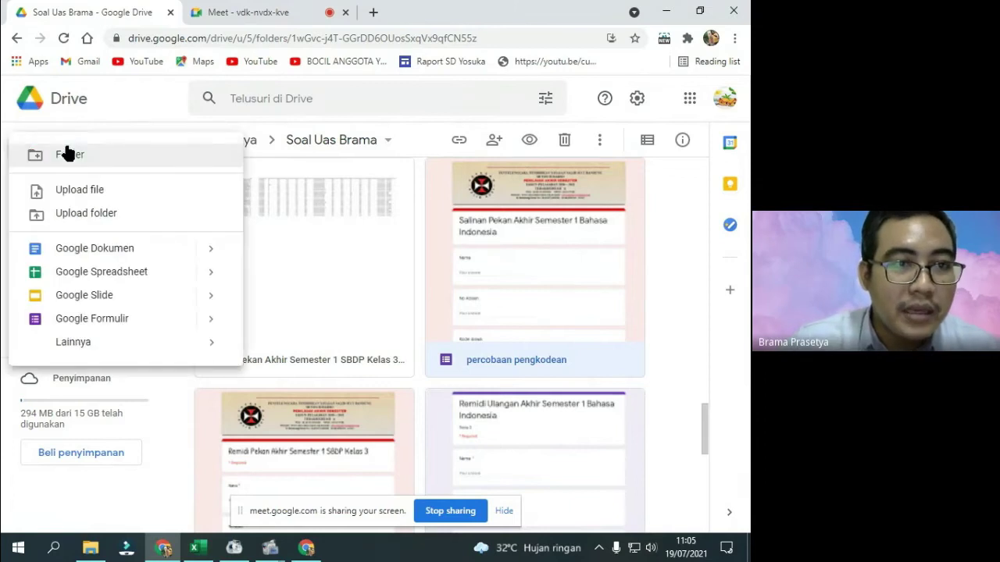
left_click(115, 327)
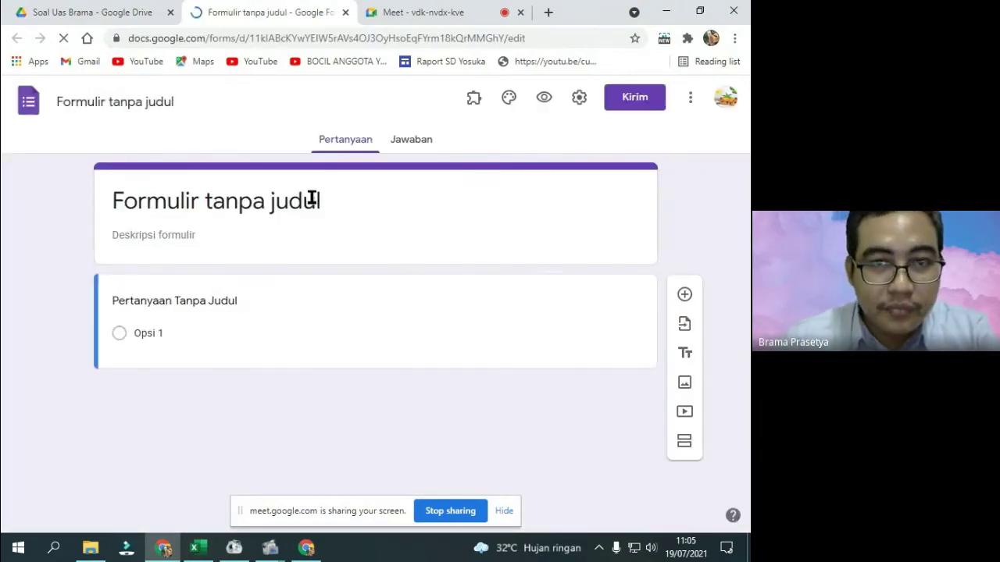
left_click(312, 197)
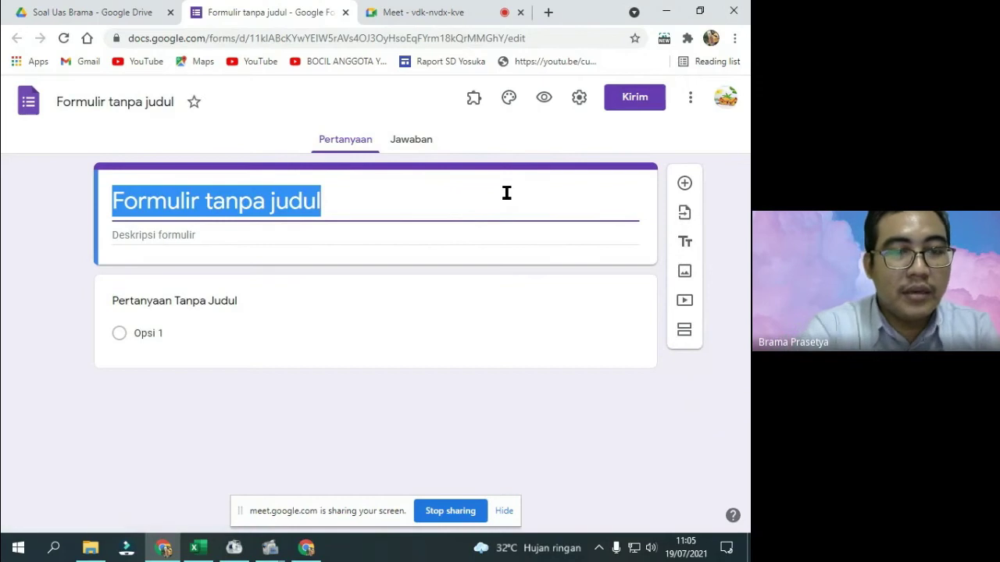
type("Ulangan Ha")
key("BackSpace")
key("BackSpace")
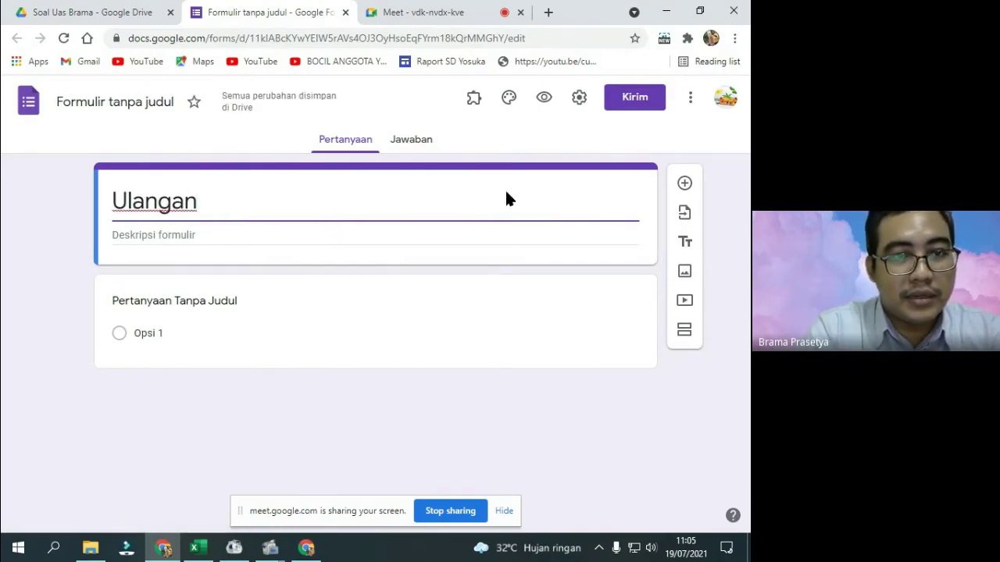
type("Tengah Semester 1")
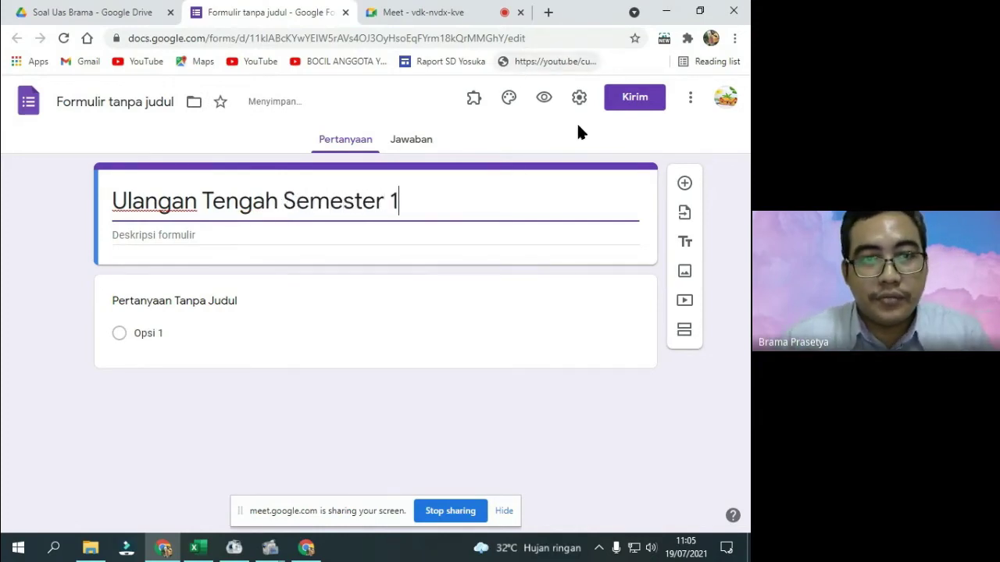
Give the form's file the same name as its title, Ulangan Tengah Semester 1
left_click_drag(399, 201, 377, 204)
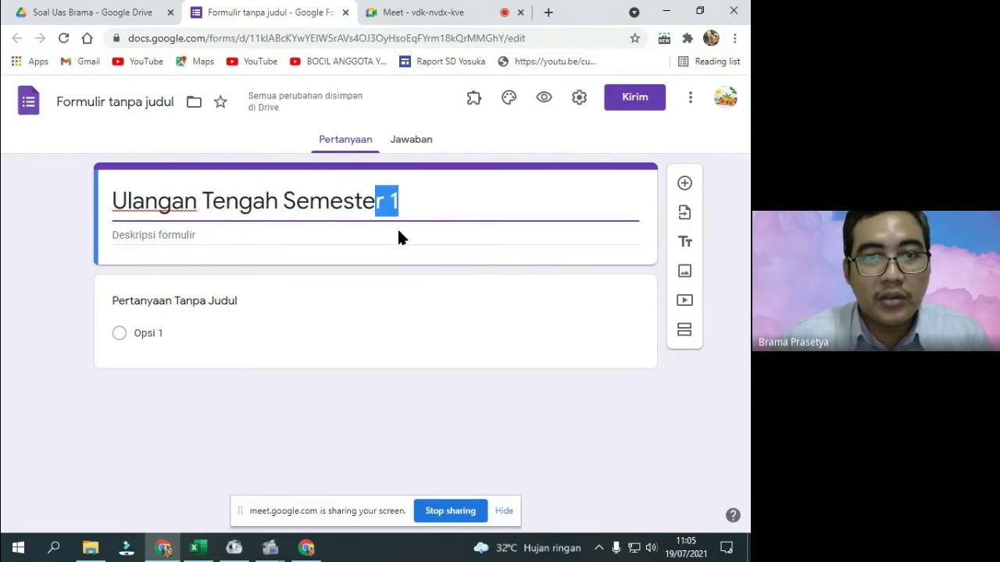
left_click(398, 237)
left_click(156, 102)
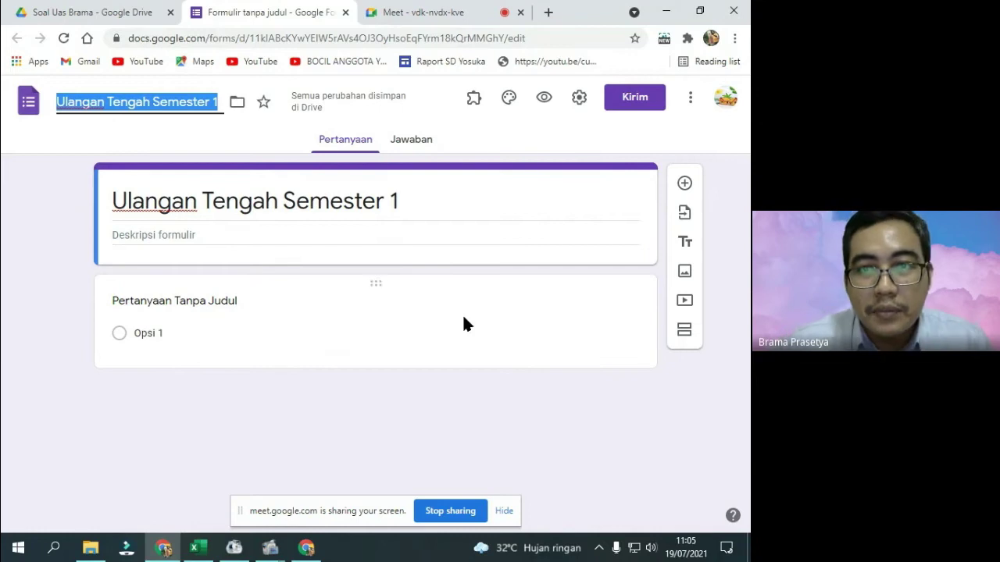
Title the first question "Nama" and set its answer type to Drop-down
left_click(242, 301)
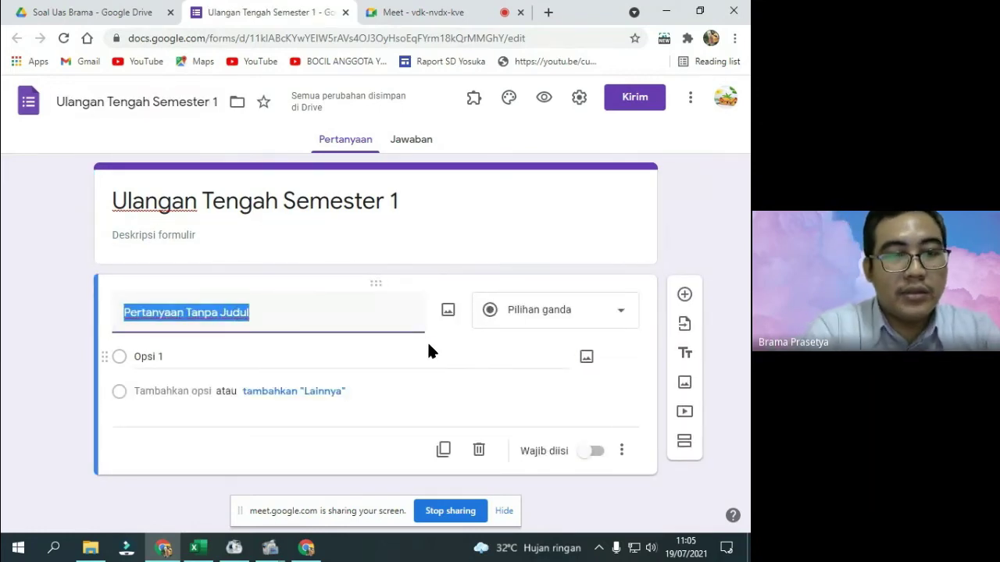
type("Nama")
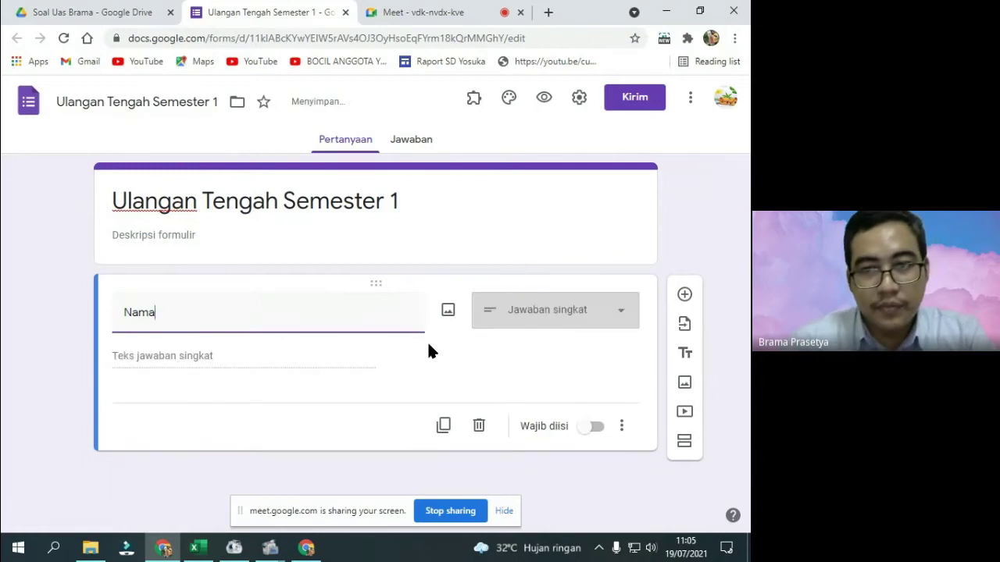
left_click(622, 315)
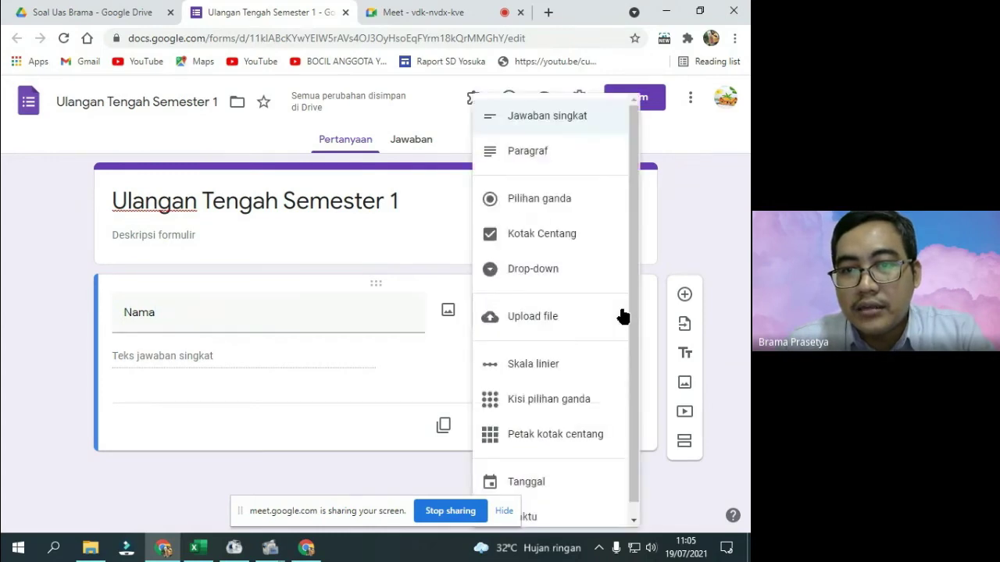
left_click(593, 275)
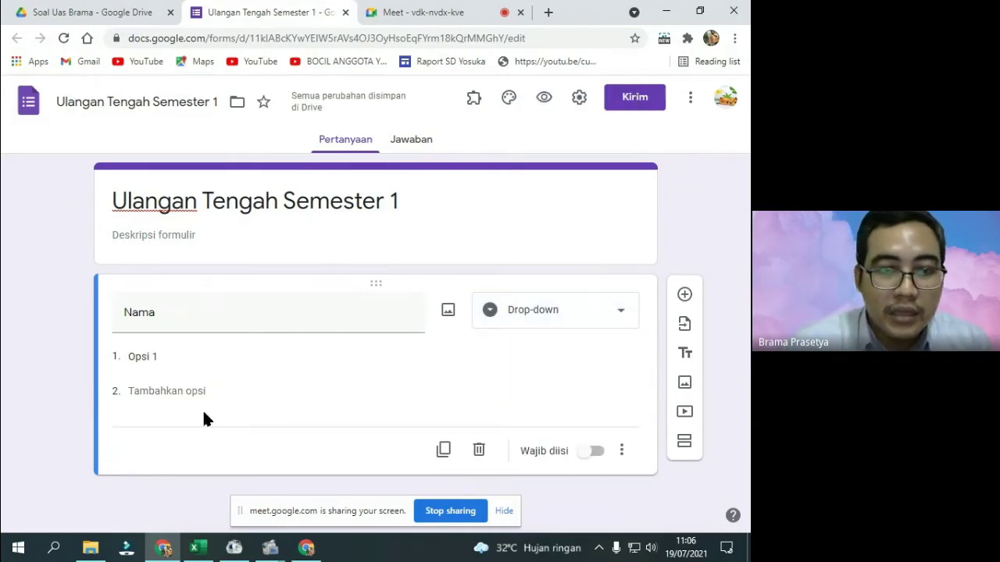
Switch to the kode kelas 1-6 workbook in Excel and copy the student names in C5:C34
left_click(201, 549)
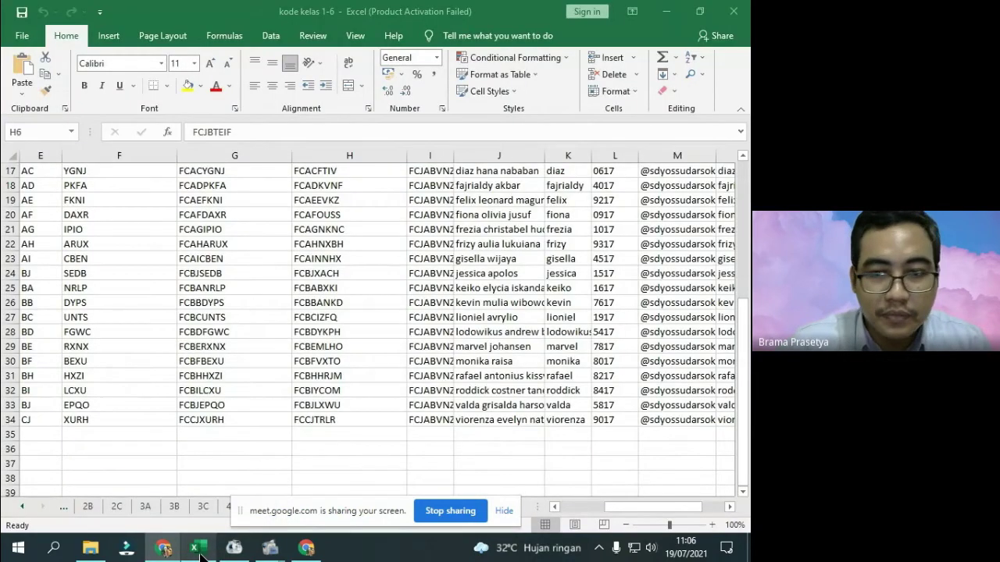
left_click_drag(661, 507, 617, 508)
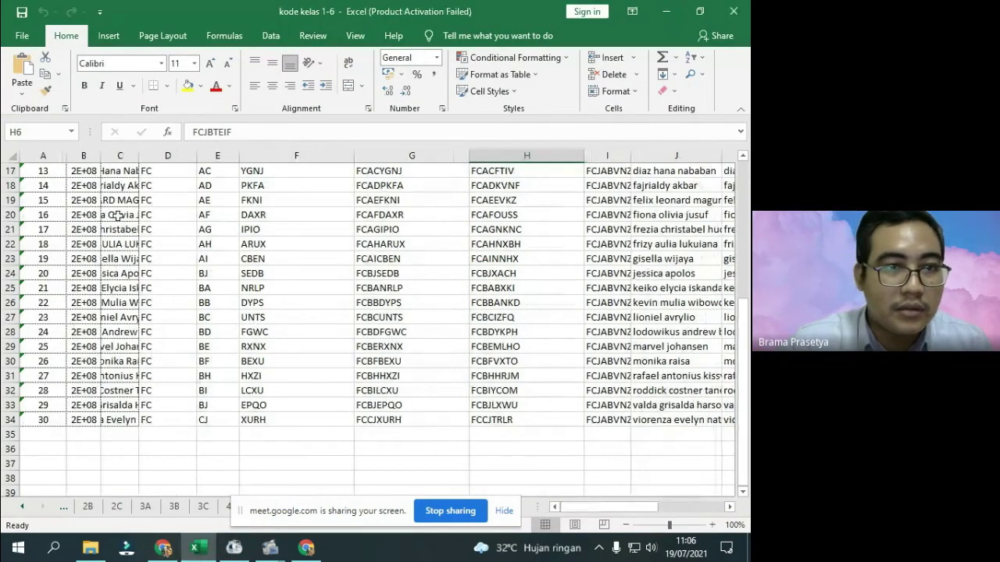
scroll(117, 216, "up", 5)
left_click(119, 234)
key("shift+Down")
key("shift+Down")
key("shift+Down")
key("shift+Down")
key("shift+Down")
key("shift+Down")
key("shift+Down")
key("shift+Down")
key("shift+Down")
key("shift+Down")
key("shift+Down")
key("shift+Down")
key("shift+Down")
key("shift+Down")
key("shift+Down")
key("shift+Down")
key("shift+Down")
key("shift+Down")
key("shift+Down")
key("shift+Down")
key("shift+Down")
key("shift+Down")
key("shift+Down")
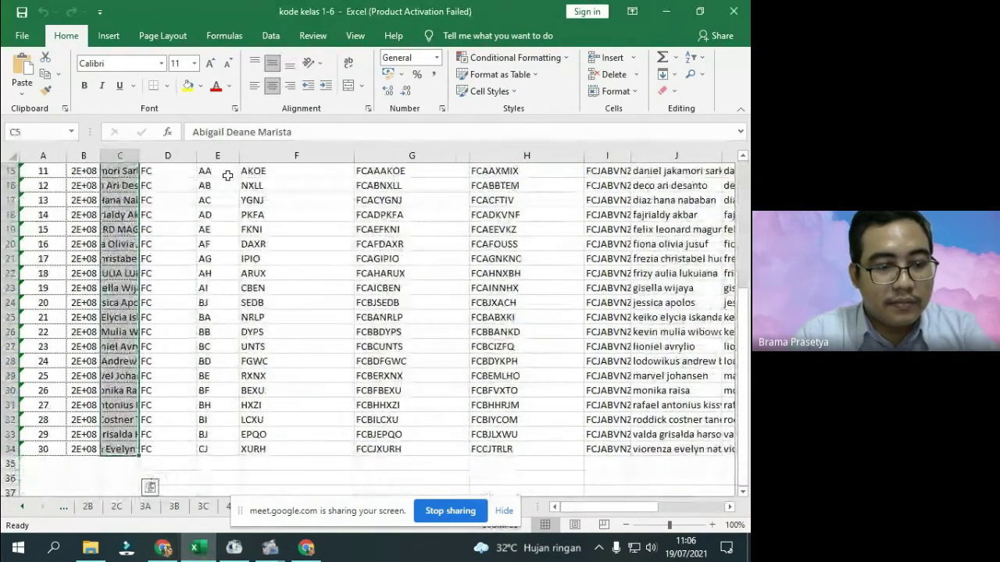
key("ctrl+c")
Return to the form in Chrome, paste the copied student names as the Nama question's drop-down options, and make the question required
left_click(161, 548)
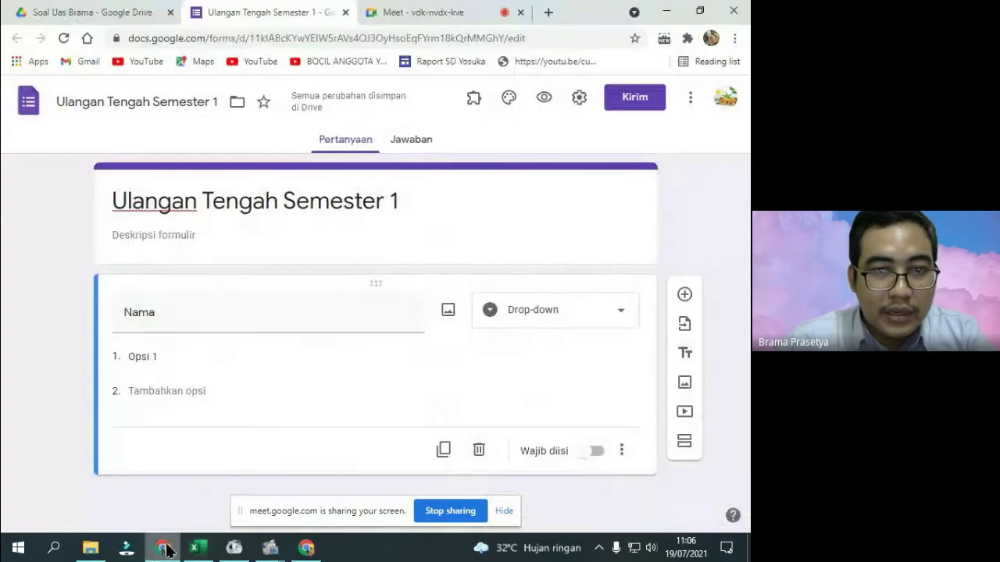
left_click(188, 364)
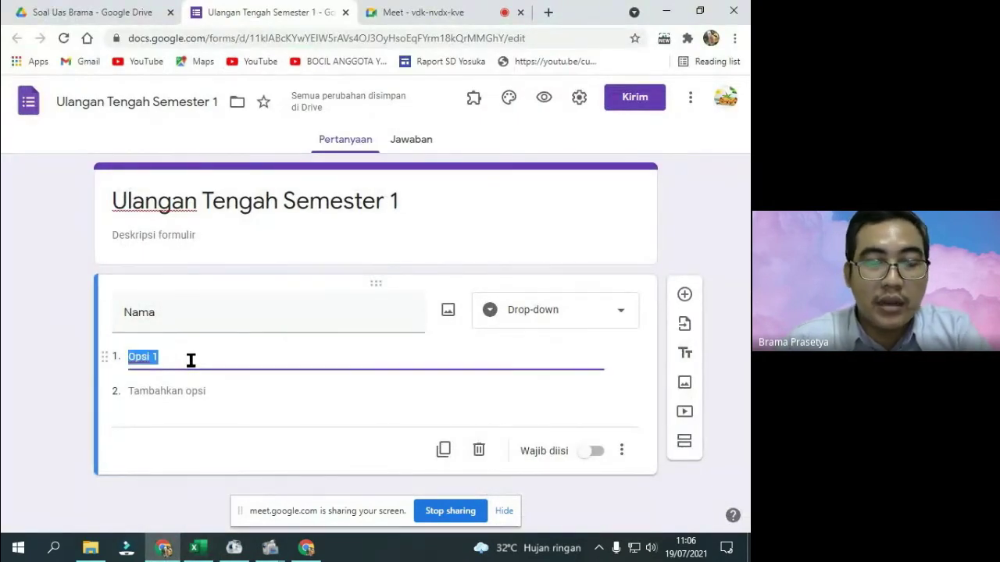
key("ctrl+v")
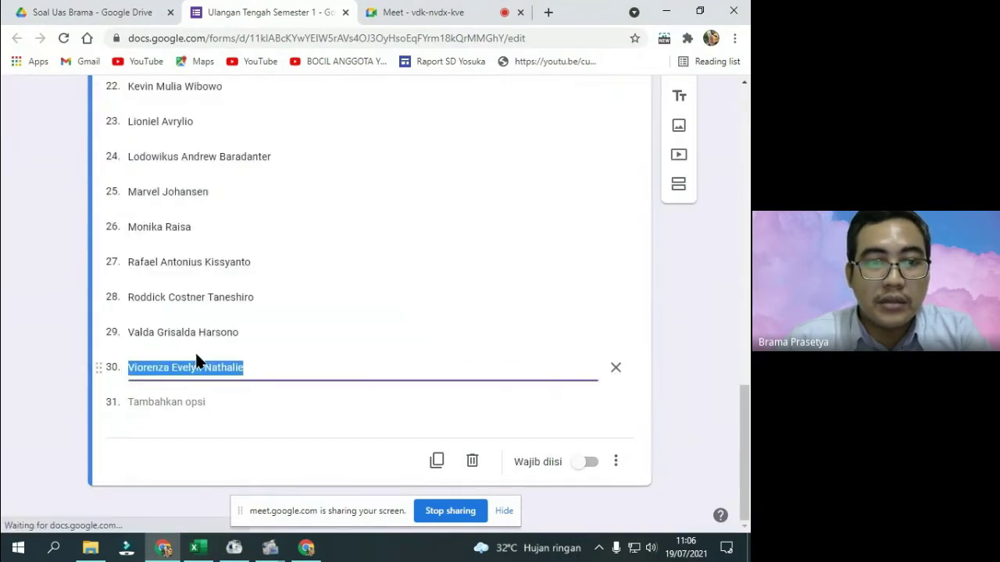
left_click(585, 463)
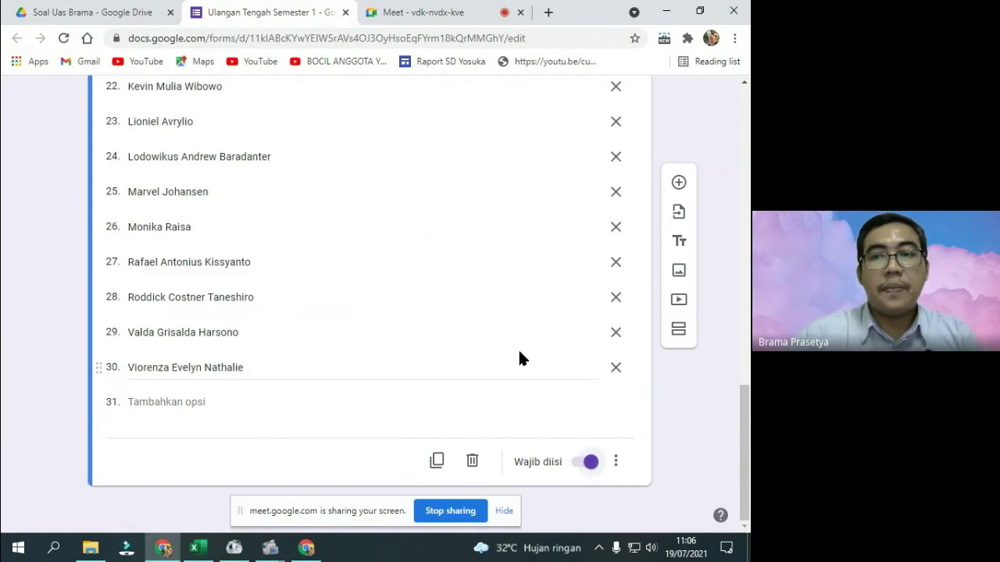
Add a short-answer question titled "Kode Siswa" below the Nama question
left_click(685, 186)
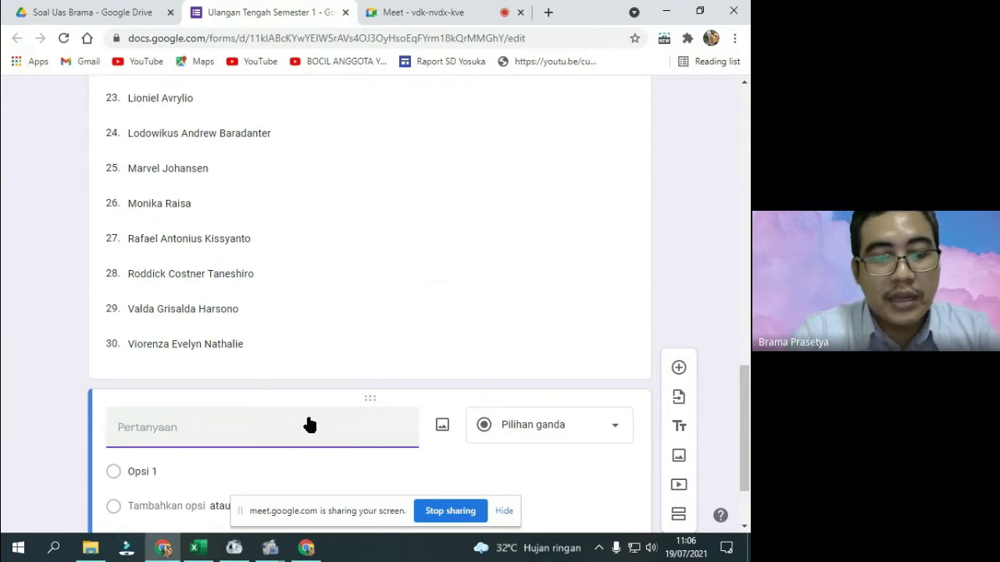
type("Kode Siswa")
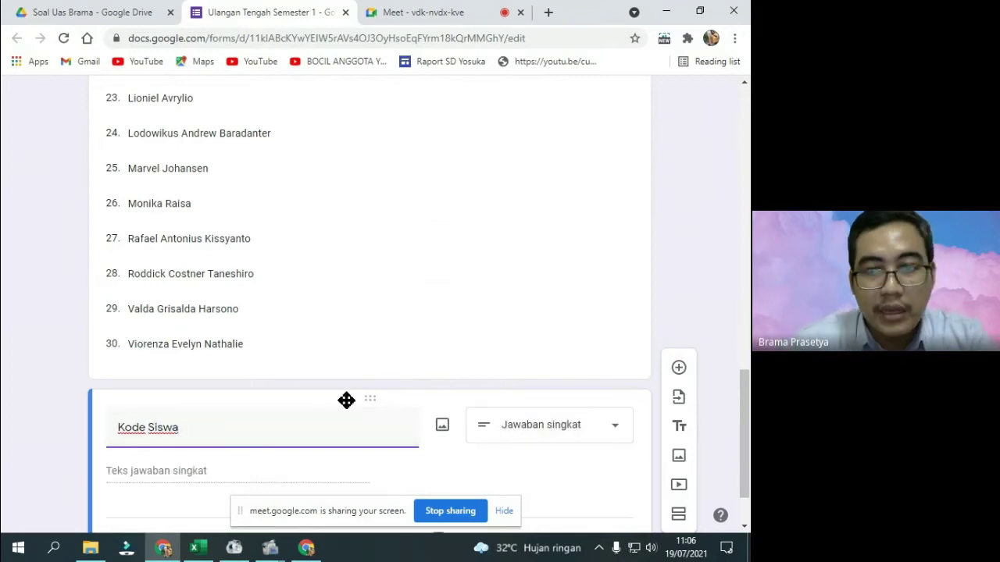
scroll(739, 411, "down", 2)
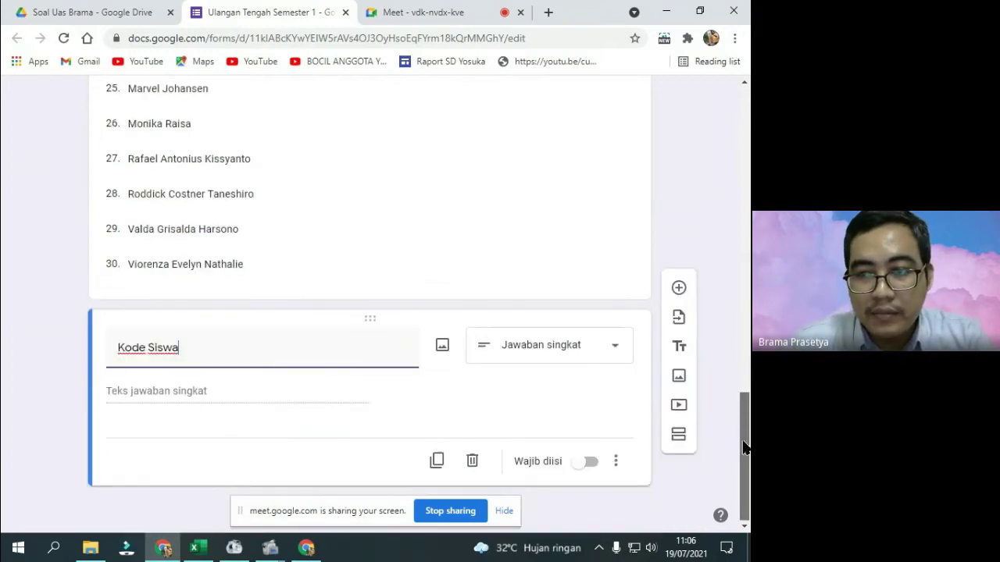
Add response validation to the Kode Siswa question, using a regular expression (Ekspresi reguler) with the Kecocokan condition
left_click(618, 469)
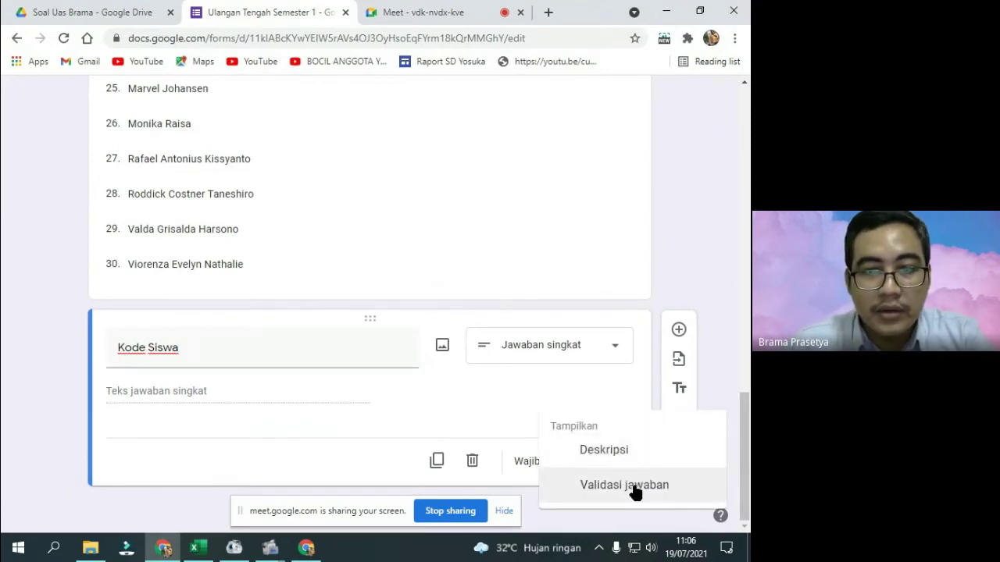
left_click(633, 486)
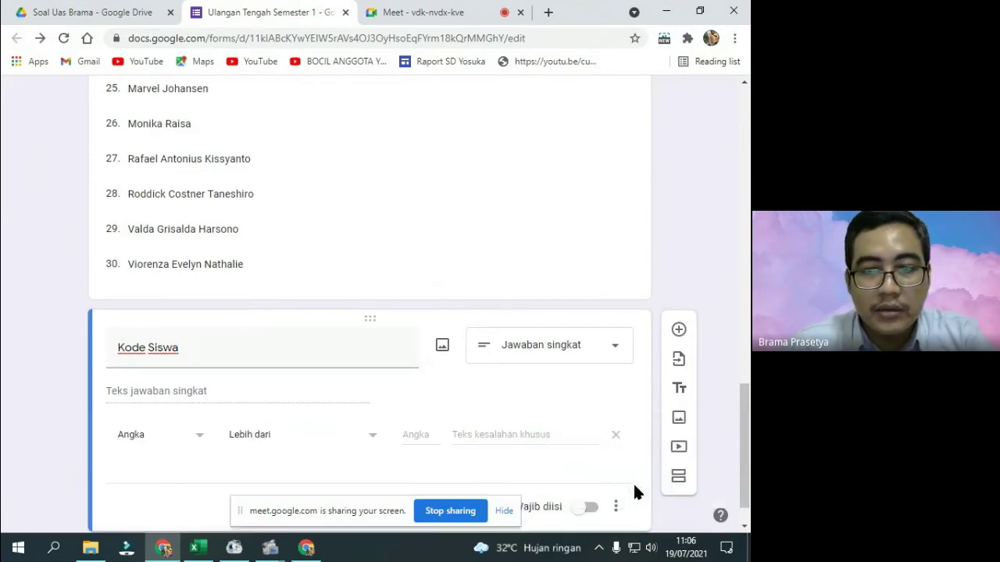
left_click(200, 444)
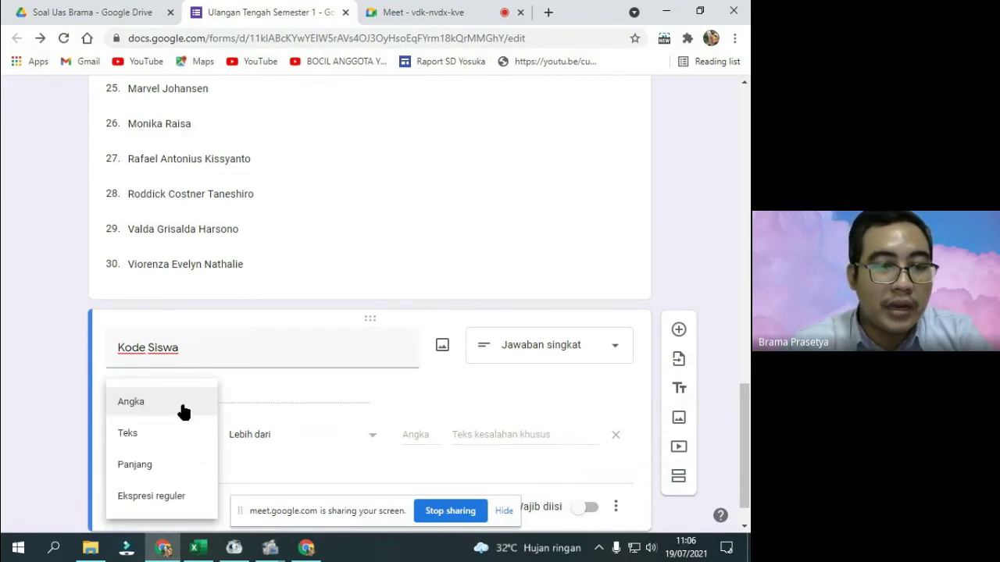
left_click(175, 498)
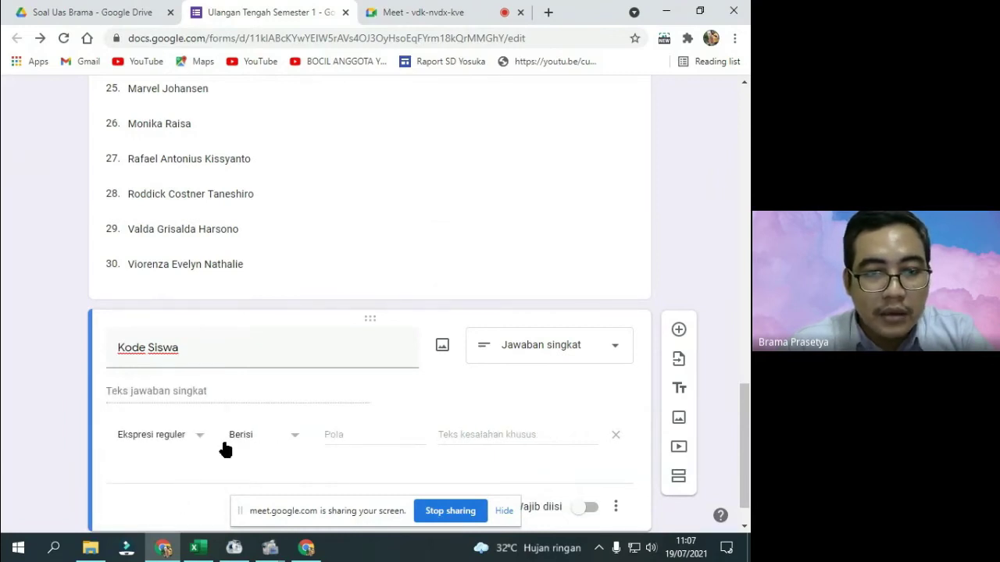
left_click(294, 439)
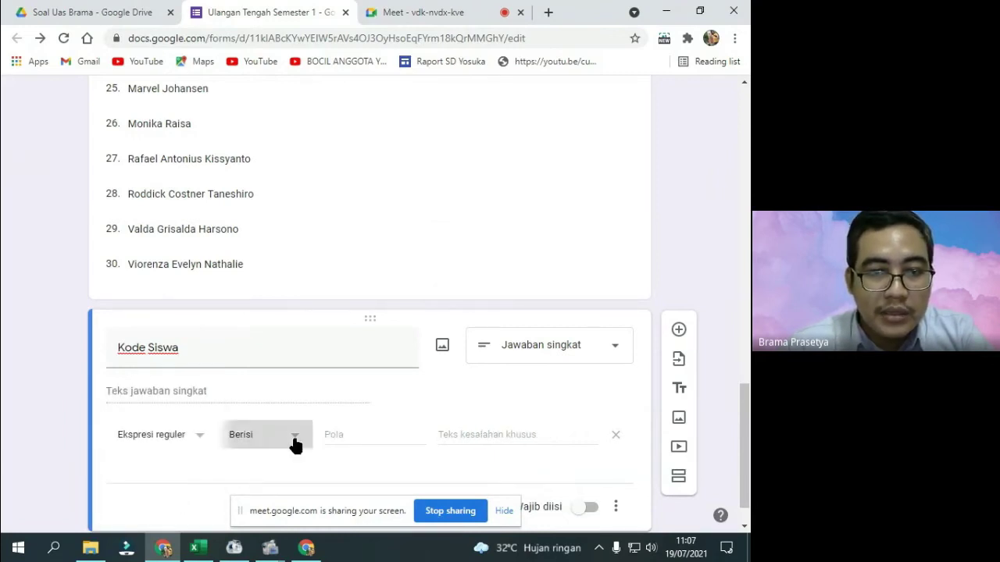
left_click(280, 465)
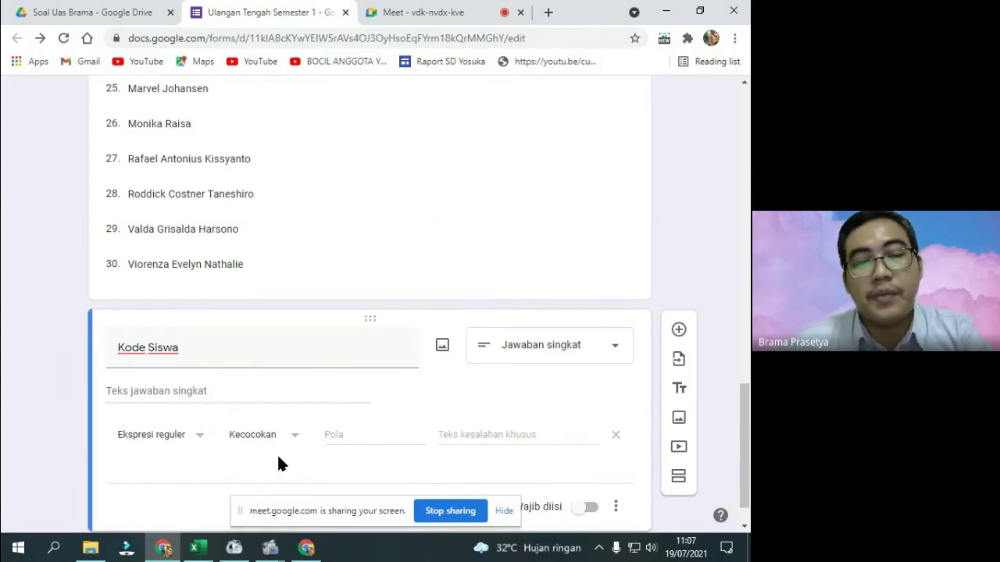
Copy the combined student codes in I34 of the kode kelas 1-6 workbook in Excel and paste them as the validation pattern in Chrome
left_click(342, 439)
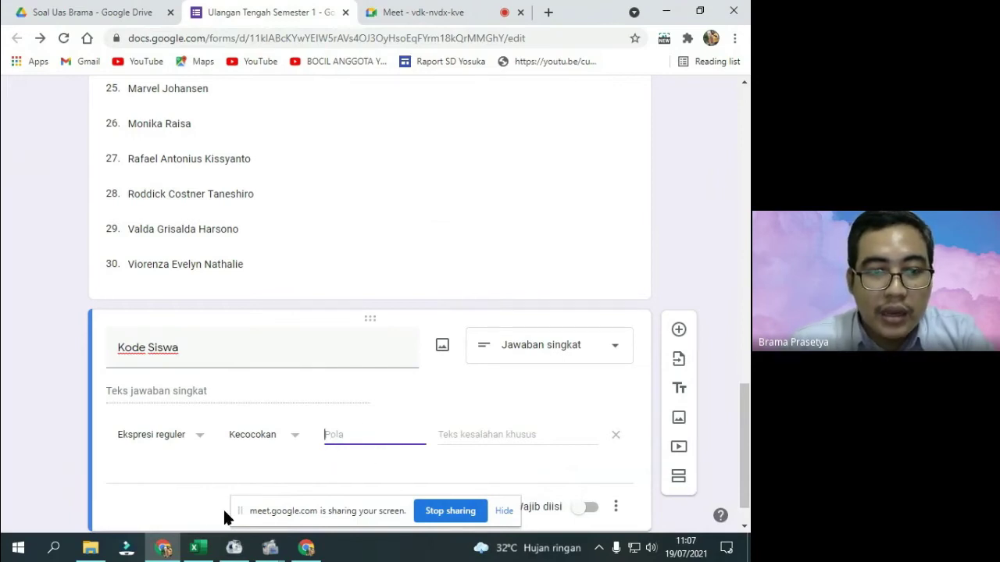
left_click(200, 549)
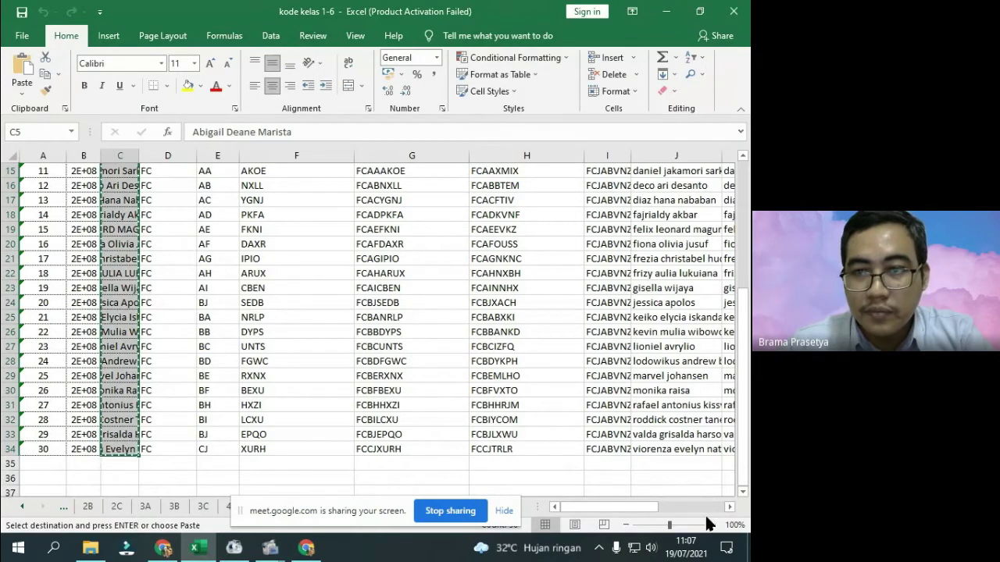
left_click(730, 509)
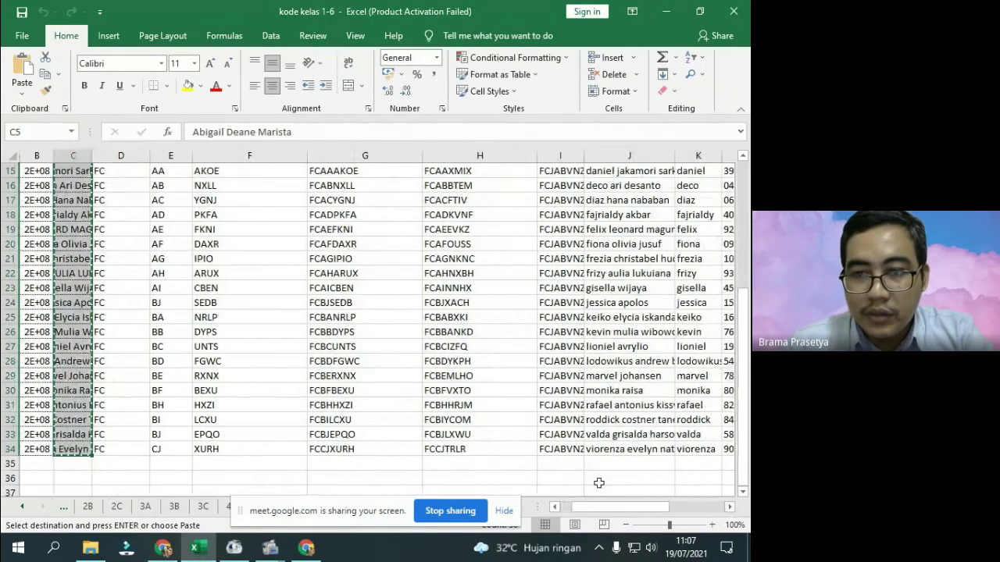
left_click(560, 450)
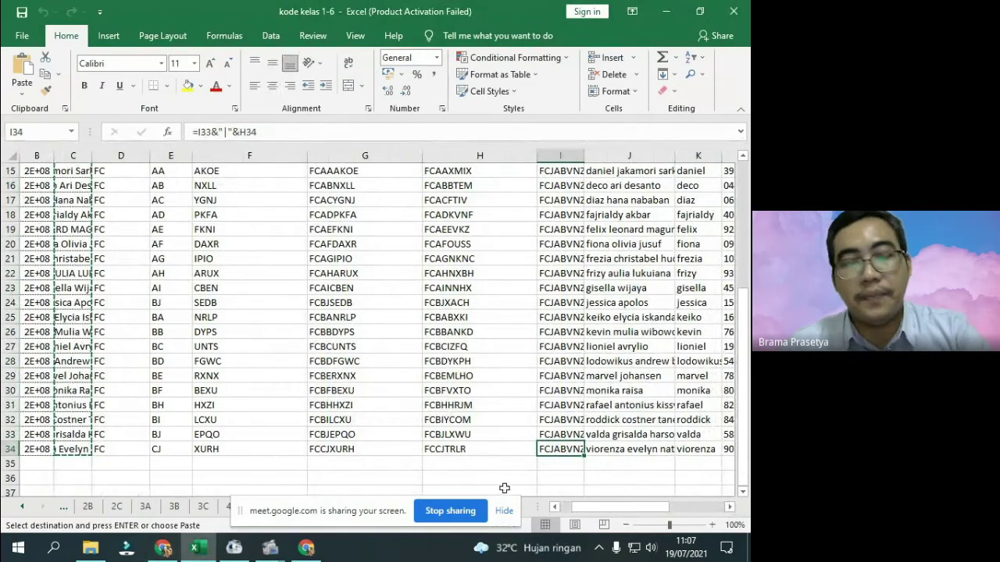
key("ctrl+c")
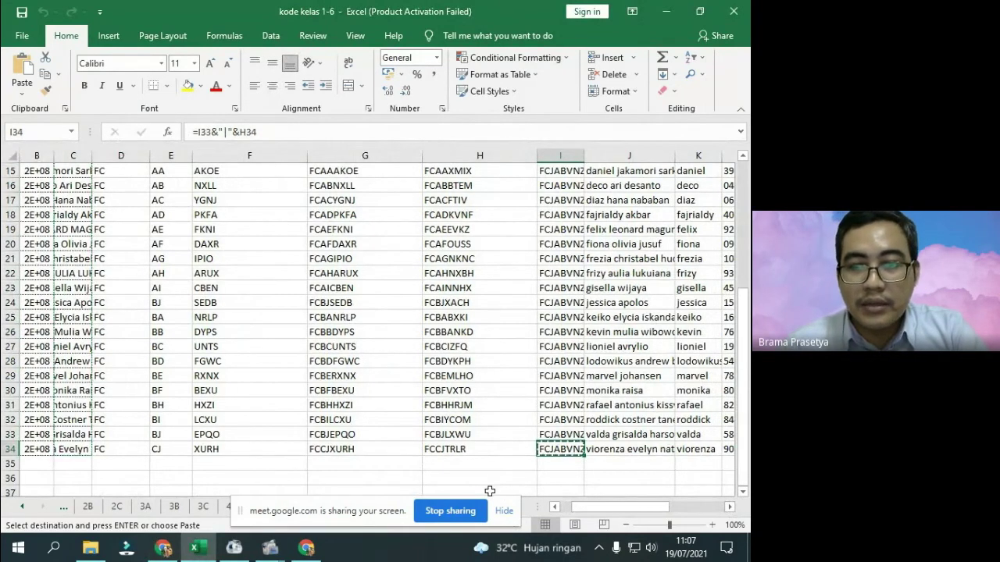
left_click(163, 548)
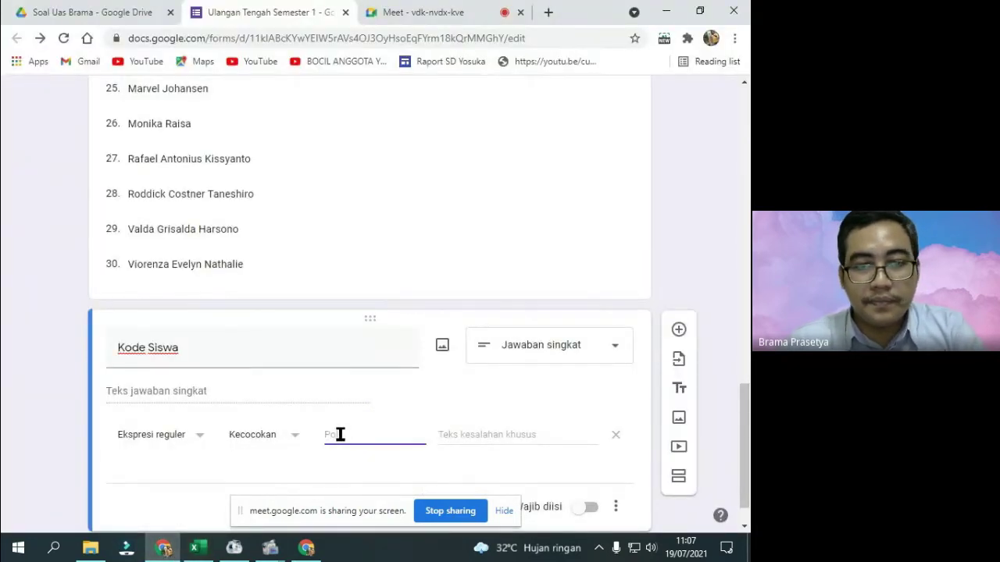
key("ctrl+v")
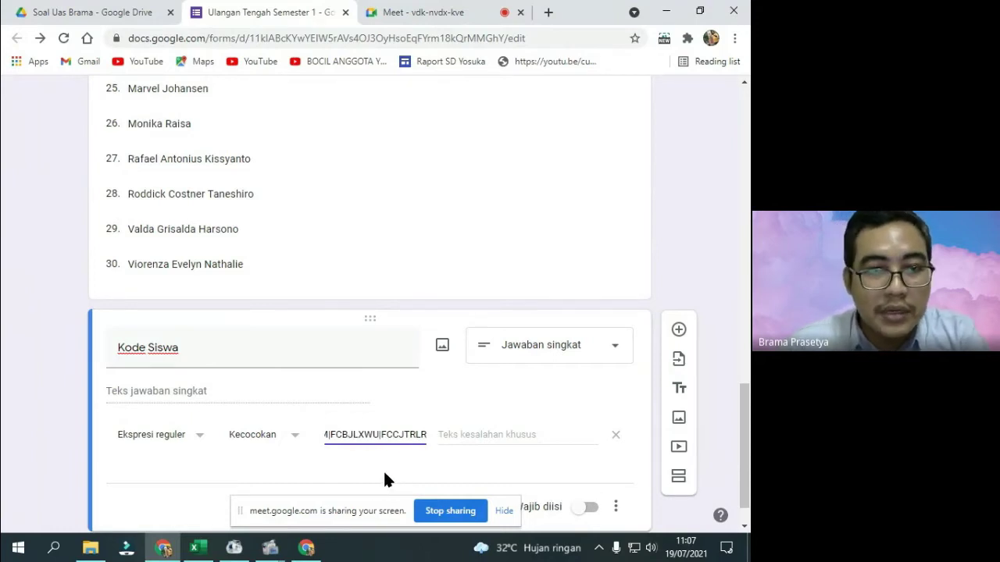
Set the validation's custom error text to "Silahkan menuliskan kode yang benar!" and make the Kode Siswa question required
left_click(462, 437)
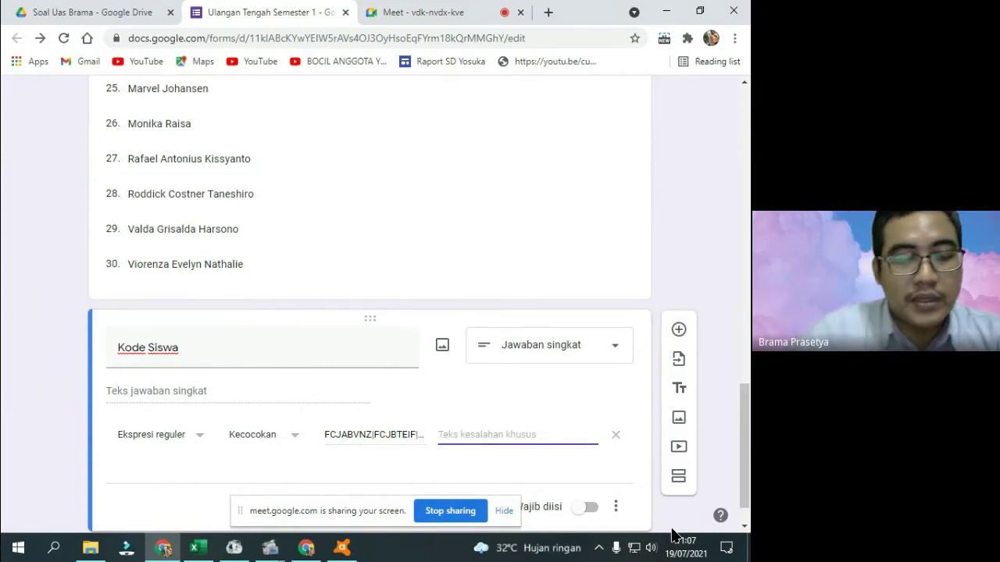
type("Silahka")
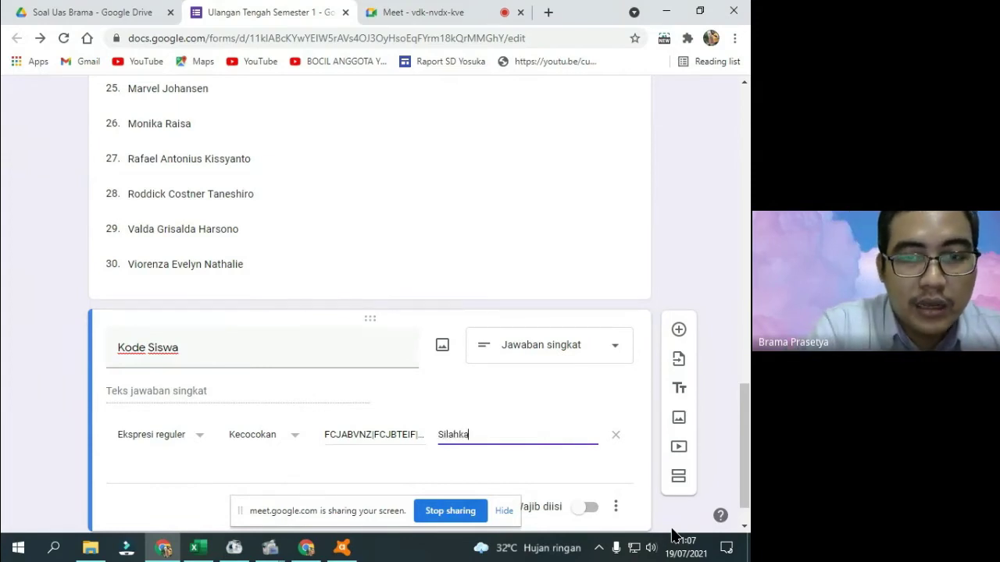
type("n menuliskan ")
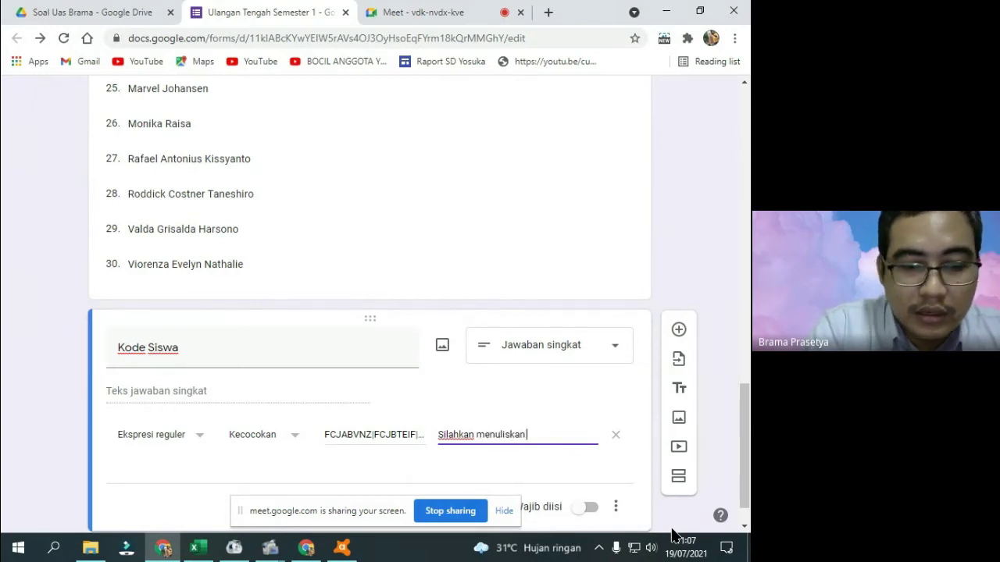
type("kode yang benar!")
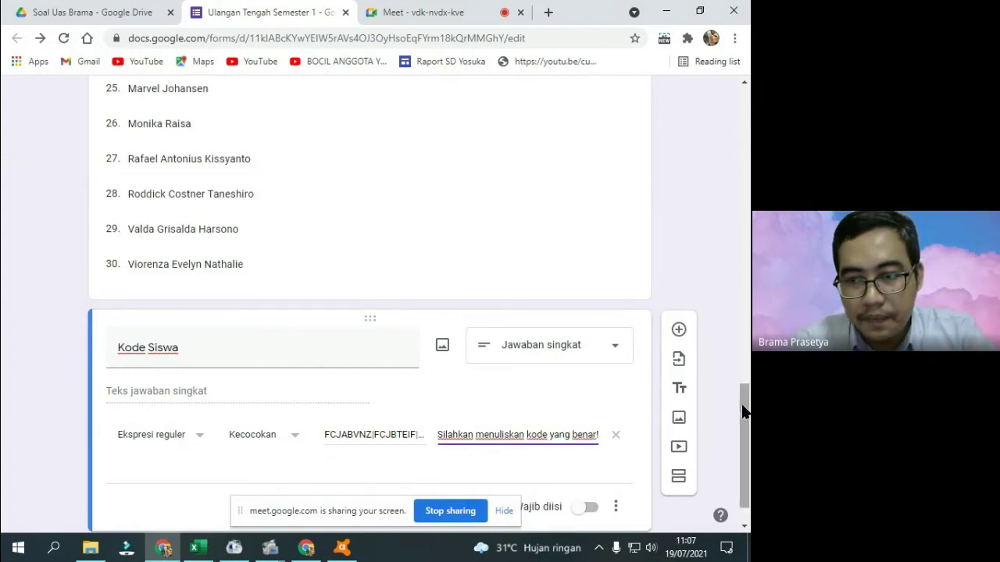
scroll(708, 336, "down", 1)
left_click(589, 468)
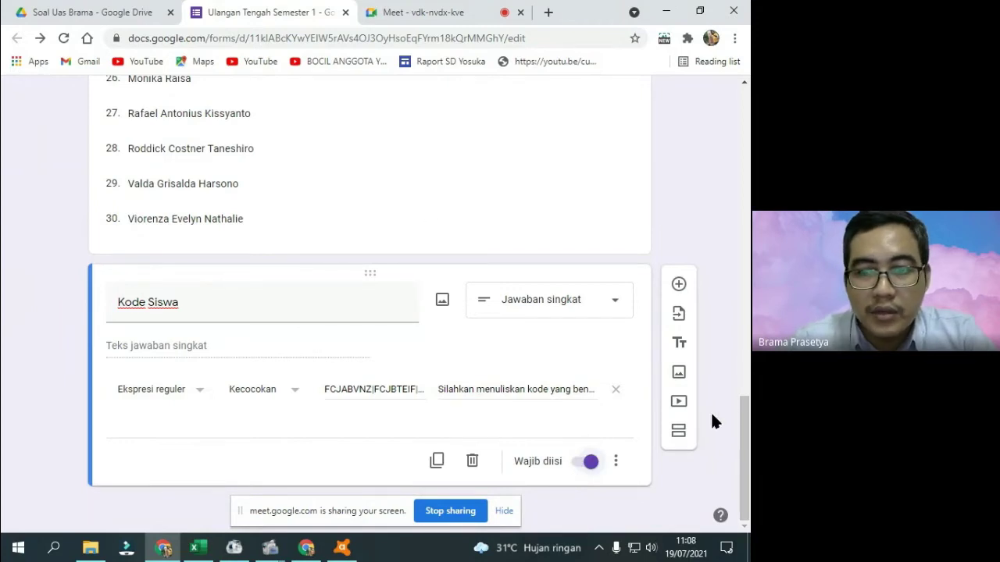
Add a second section after the Kode Siswa question and insert a blank multiple-choice question in it
left_click(678, 430)
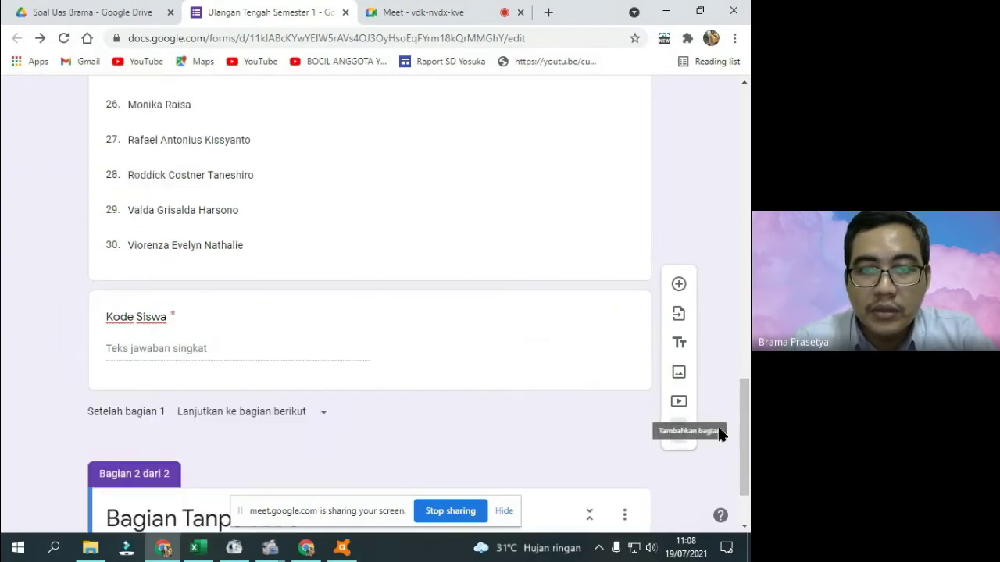
left_click_drag(742, 424, 743, 457)
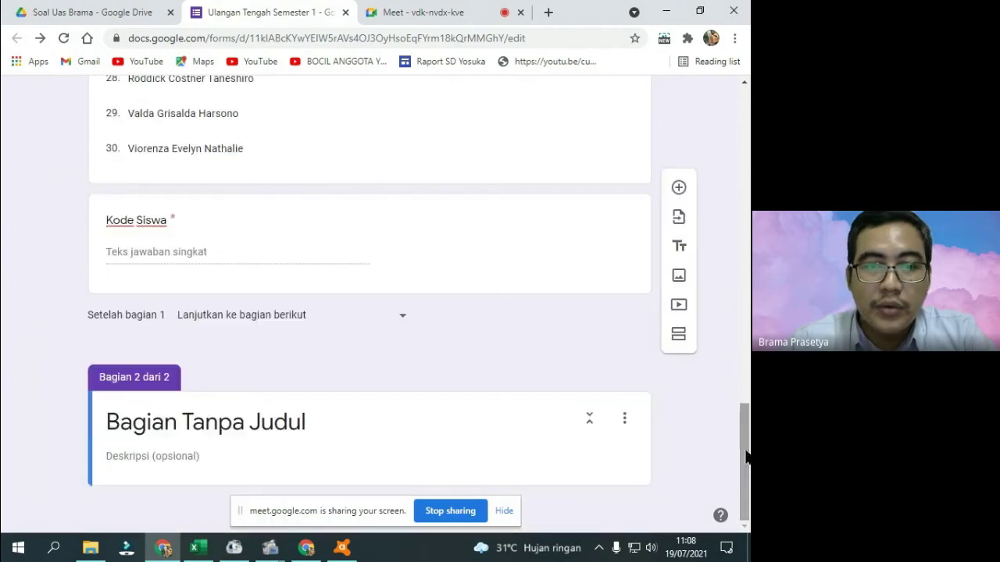
left_click(553, 457)
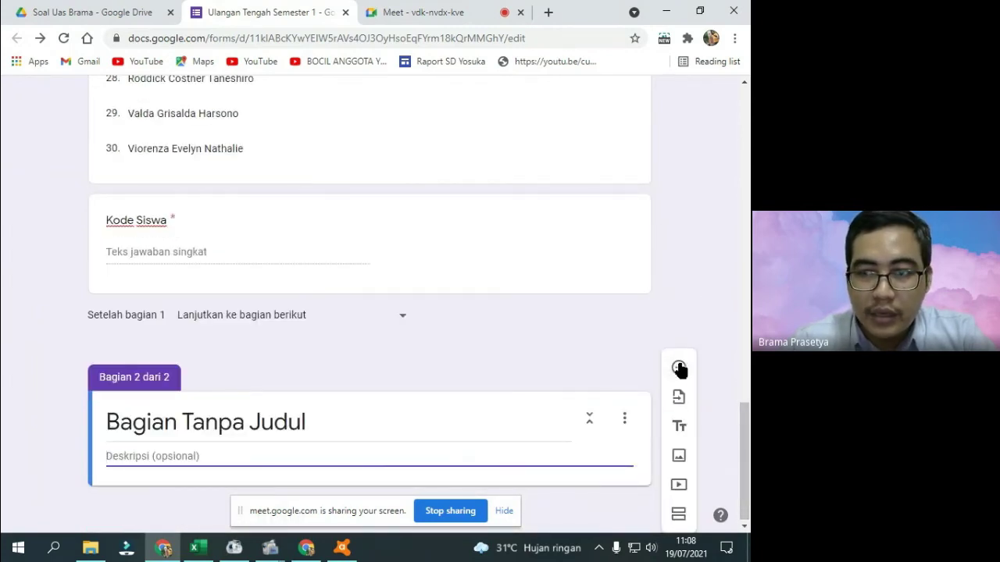
left_click(678, 367)
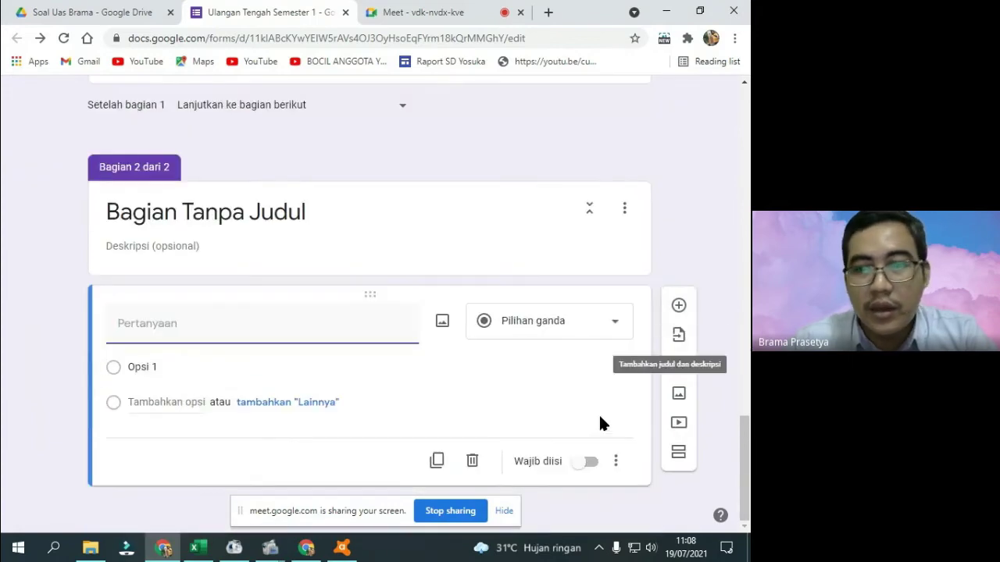
Generate the form's shortened sharing link and copy it
left_click_drag(746, 469, 655, 131)
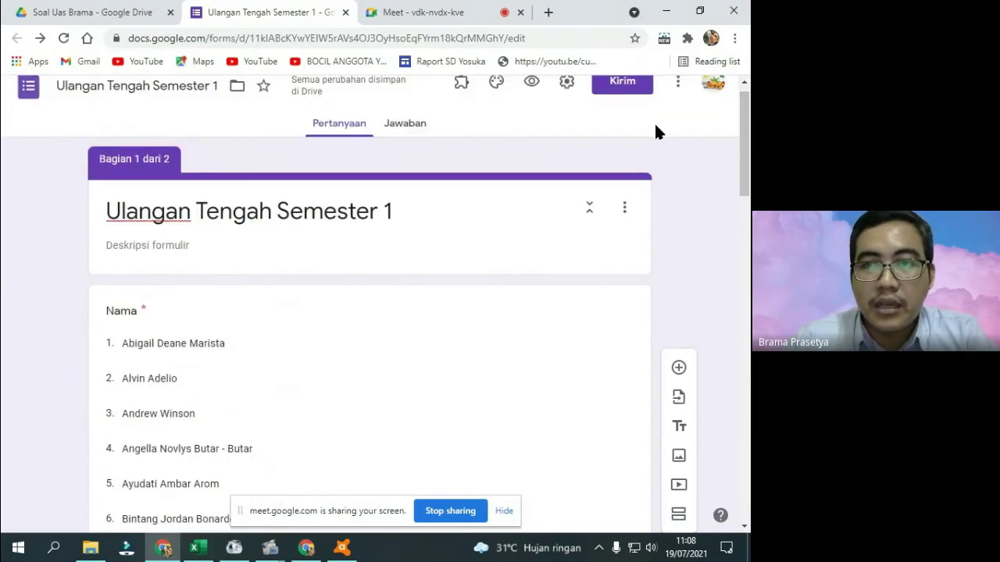
left_click(621, 86)
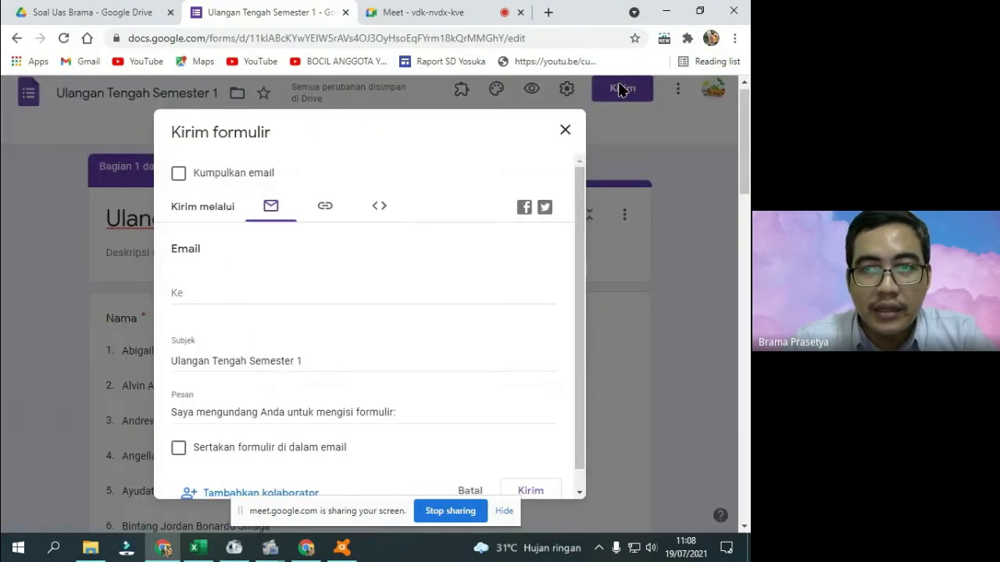
left_click(323, 208)
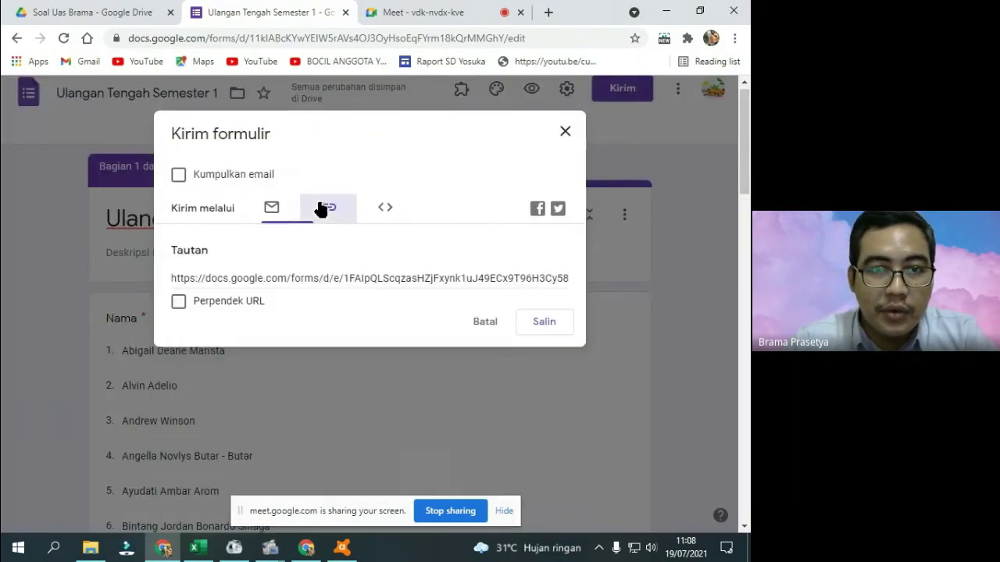
left_click(178, 302)
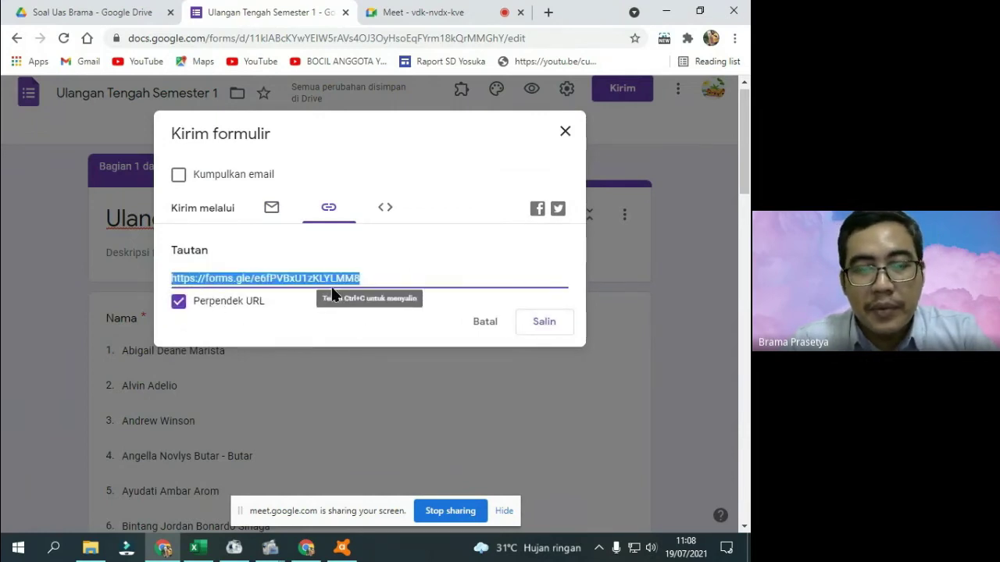
left_click(527, 325)
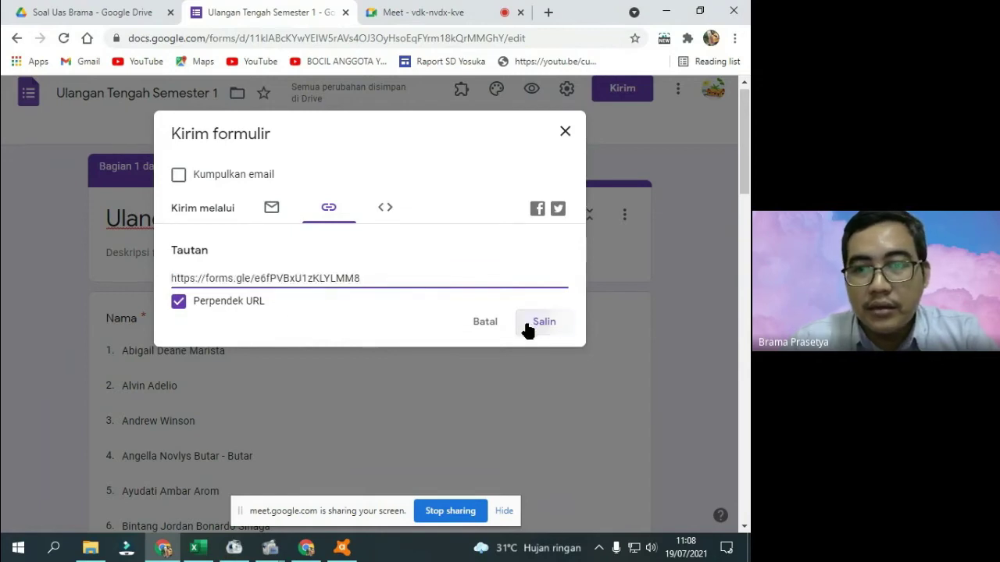
left_click(562, 133)
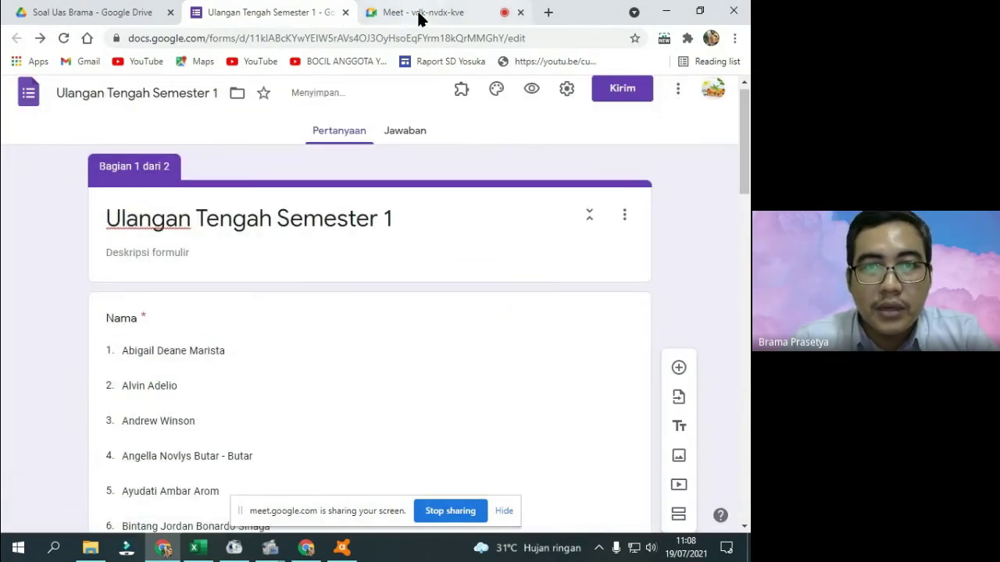
Switch to the Google Meet call, post the copied form link in the call chat, and close the chat
left_click(419, 16)
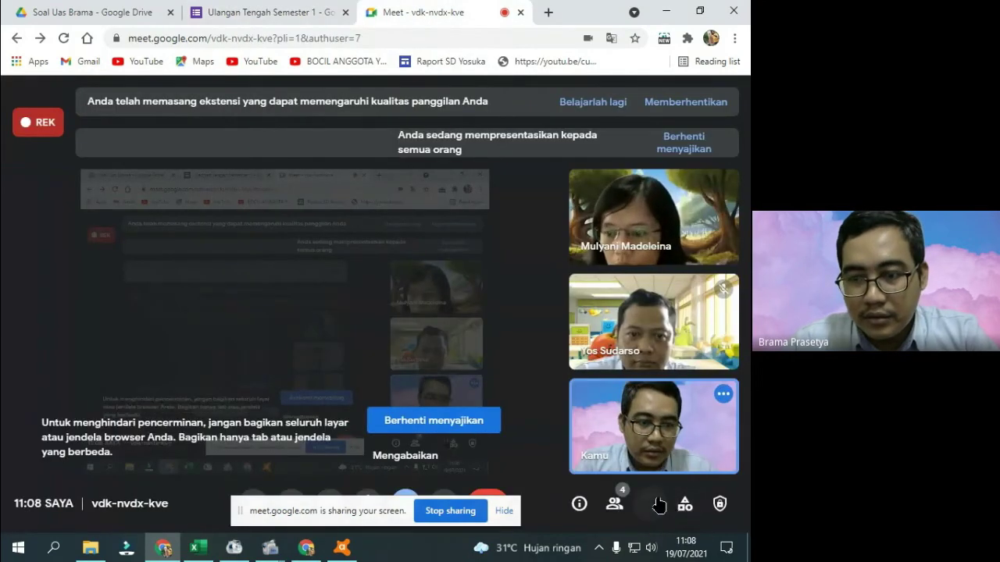
left_click(649, 503)
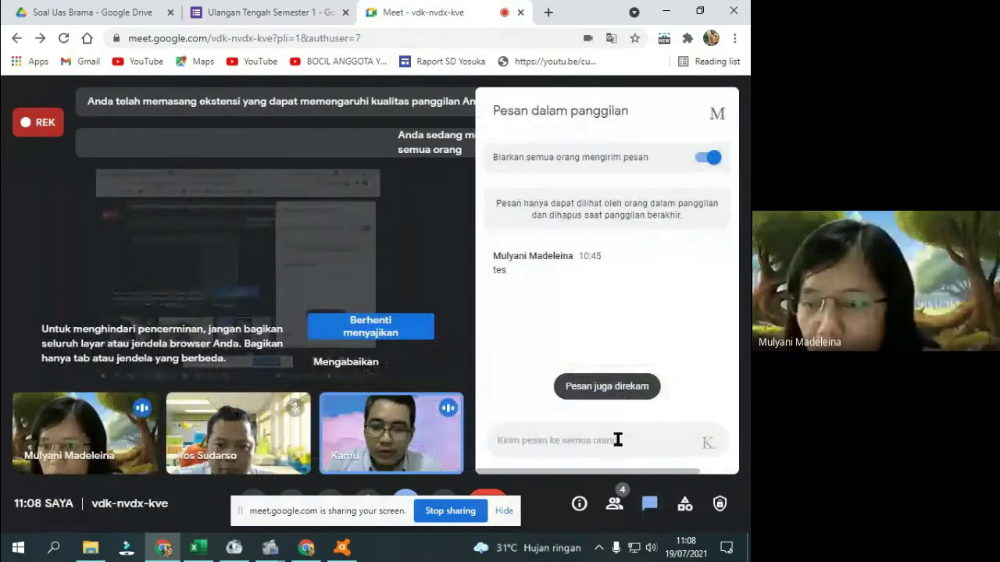
left_click(617, 439)
key("ctrl+v")
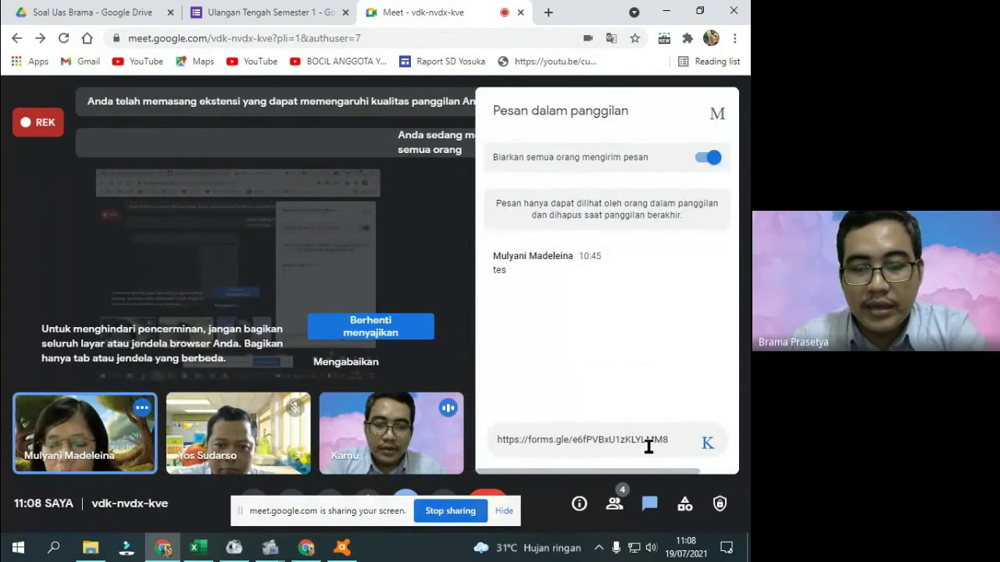
key("Return")
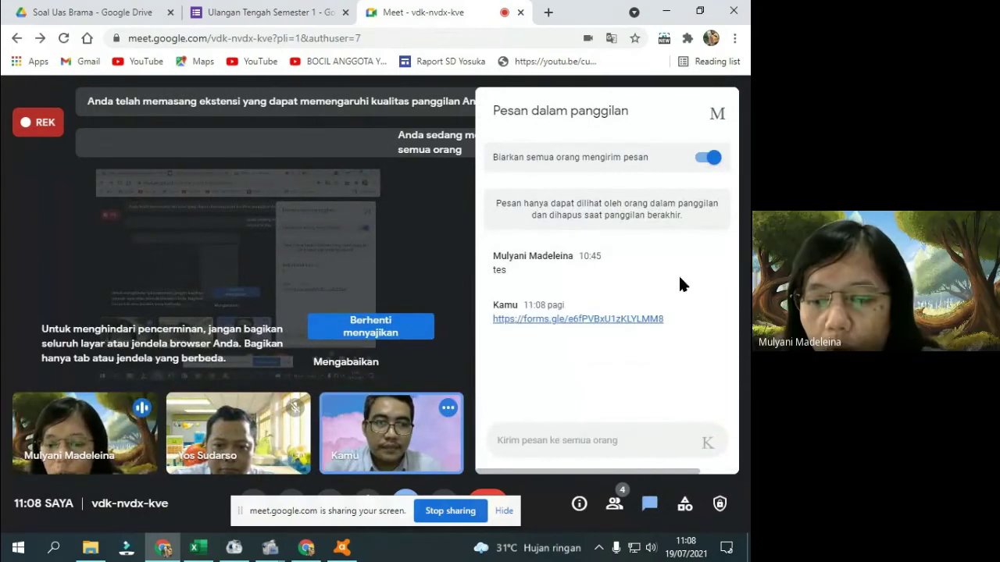
left_click(717, 113)
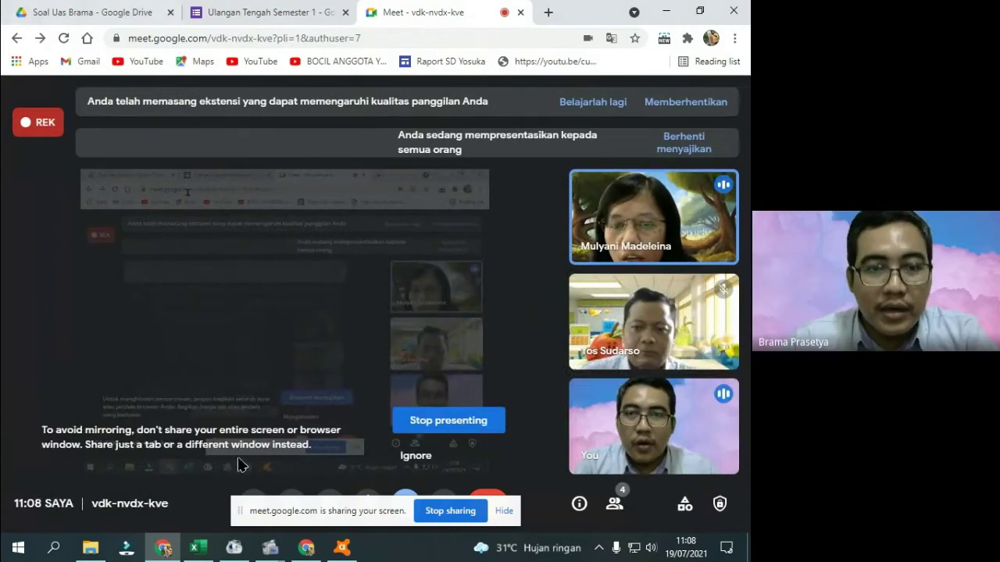
Switch to the Excel workbook, look up the first student's code in the Paste Values column, and return to the browser
left_click(199, 548)
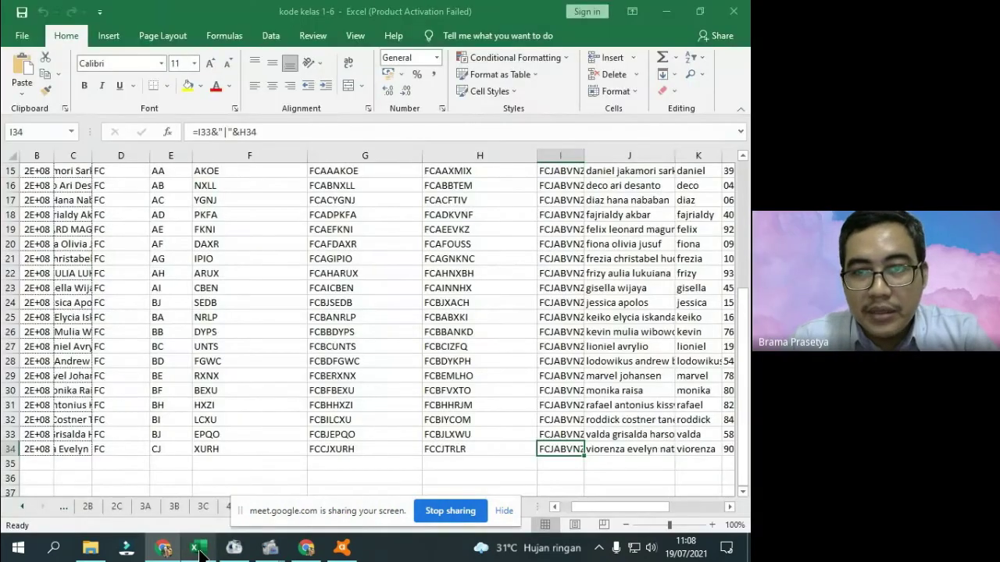
scroll(488, 406, "up", 5)
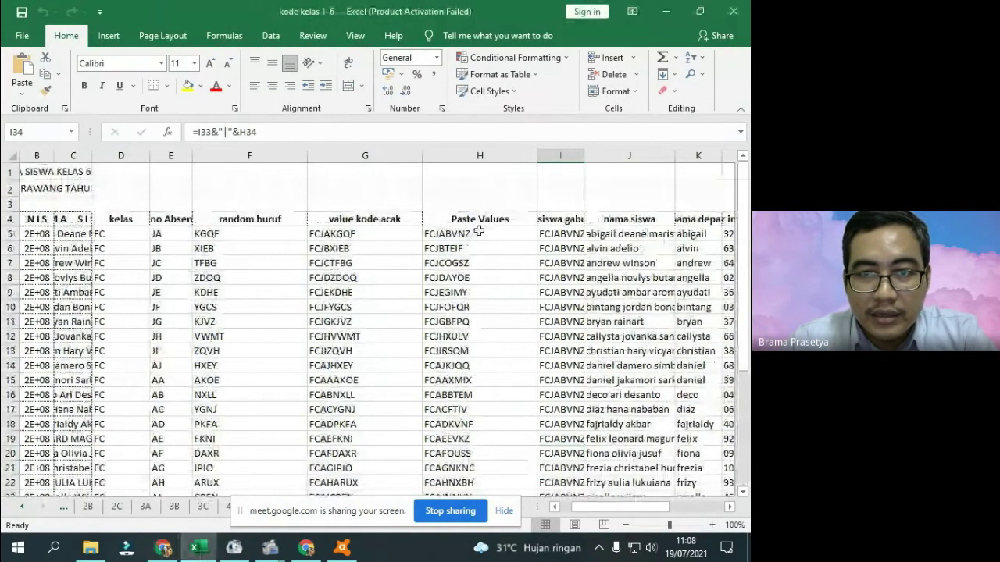
left_click(478, 234)
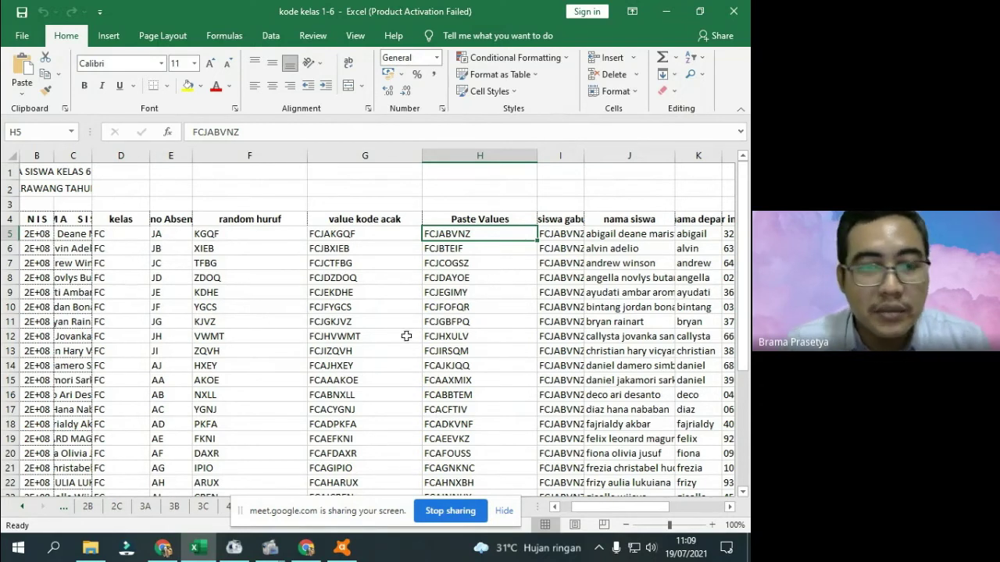
left_click(154, 556)
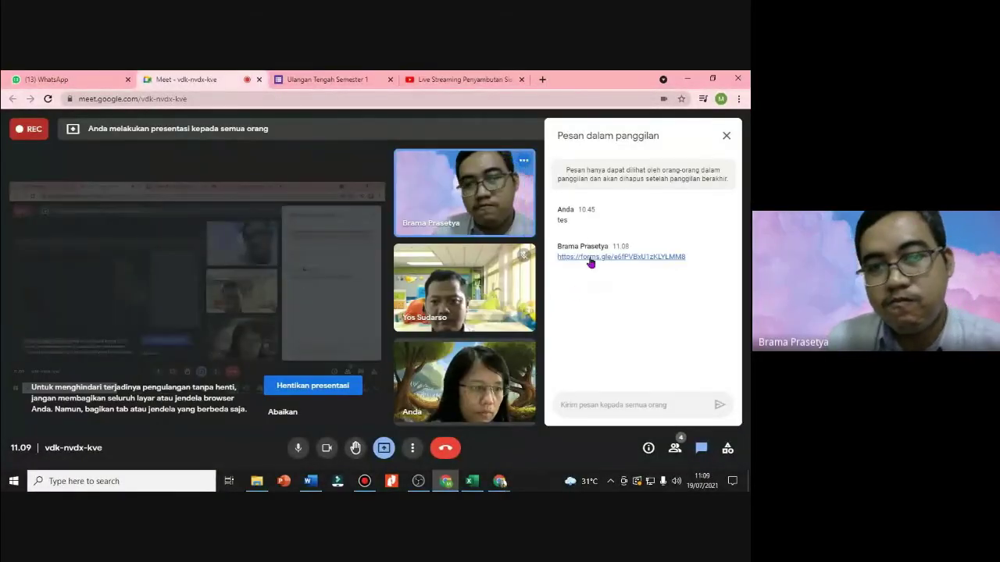
Open the form link posted in the call chat, choose the first student under Nama, and try to continue with an incorrect Kode Siswa
left_click(590, 258)
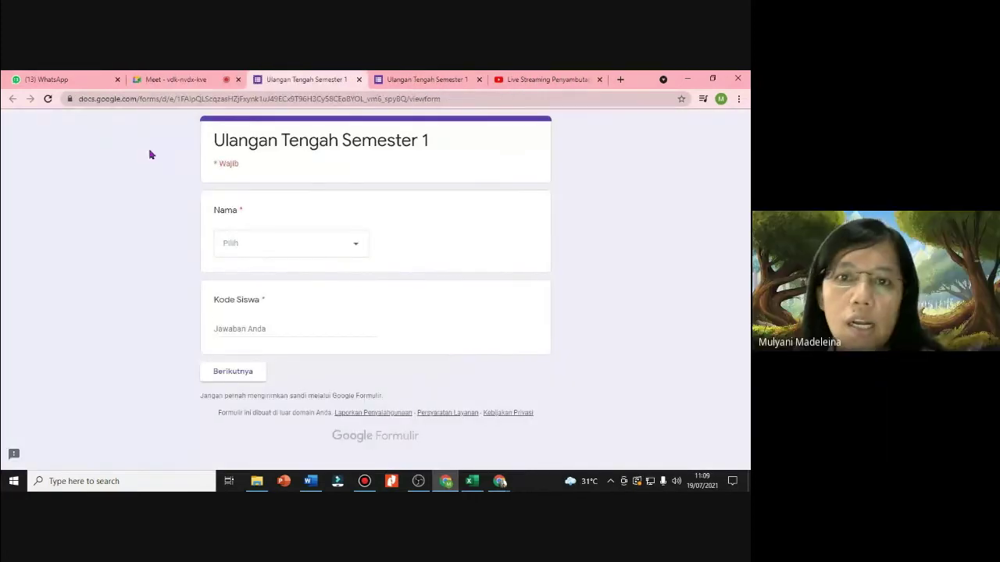
left_click(251, 247)
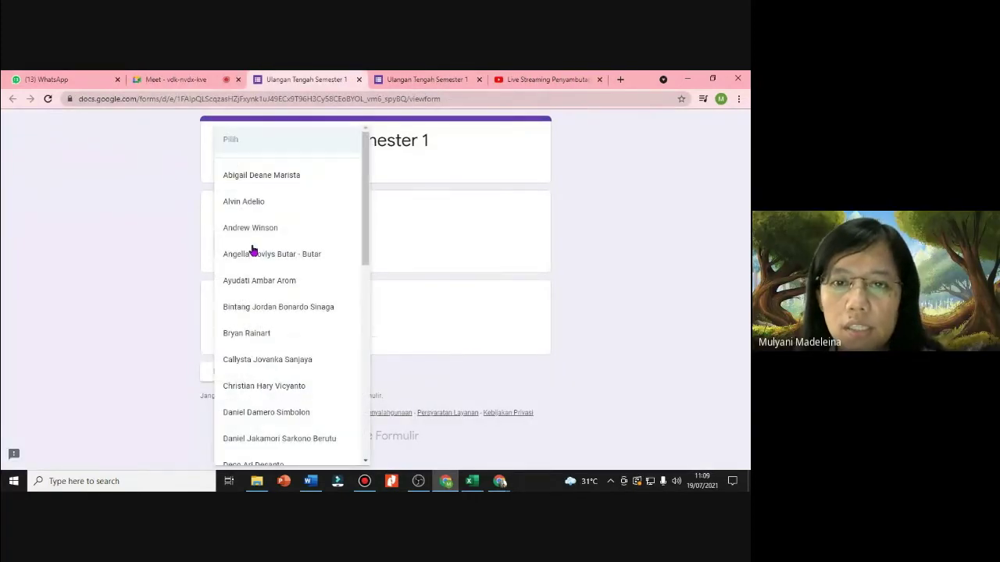
left_click(289, 176)
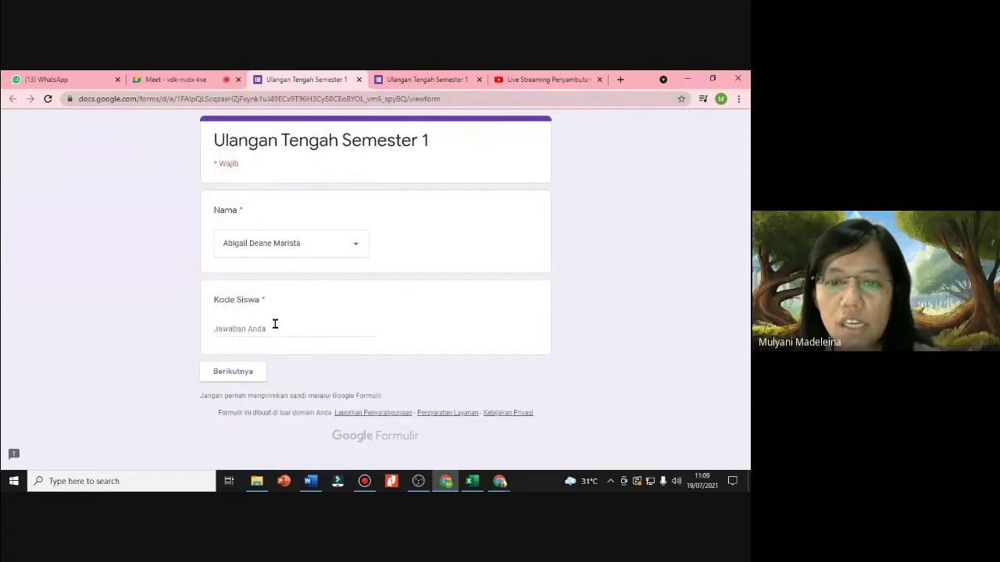
type("12")
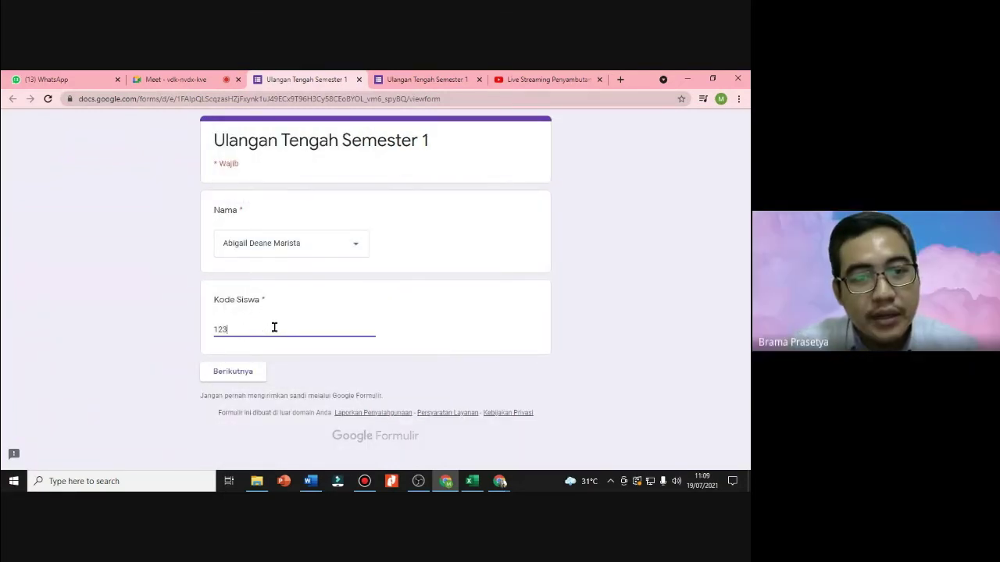
type("3")
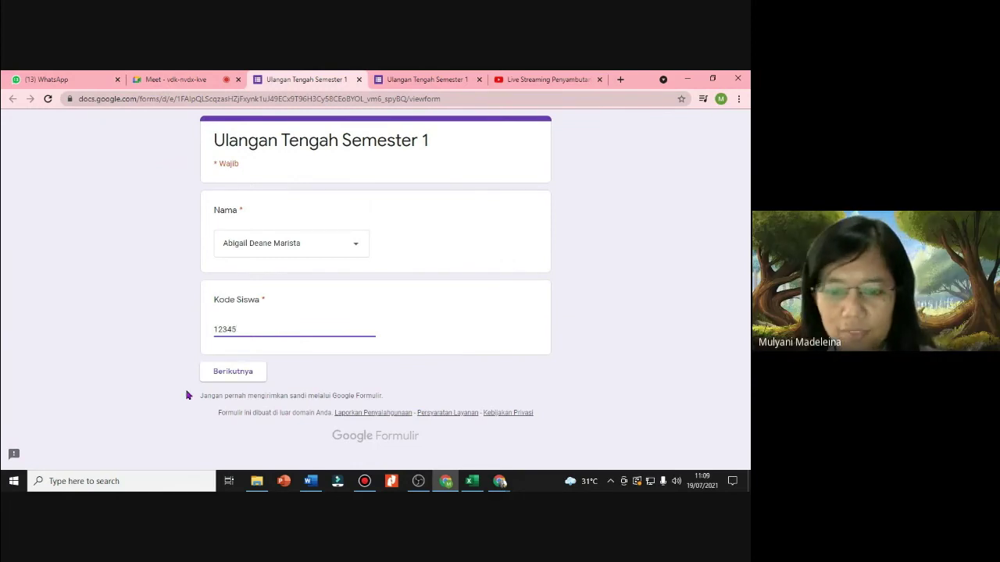
left_click(231, 373)
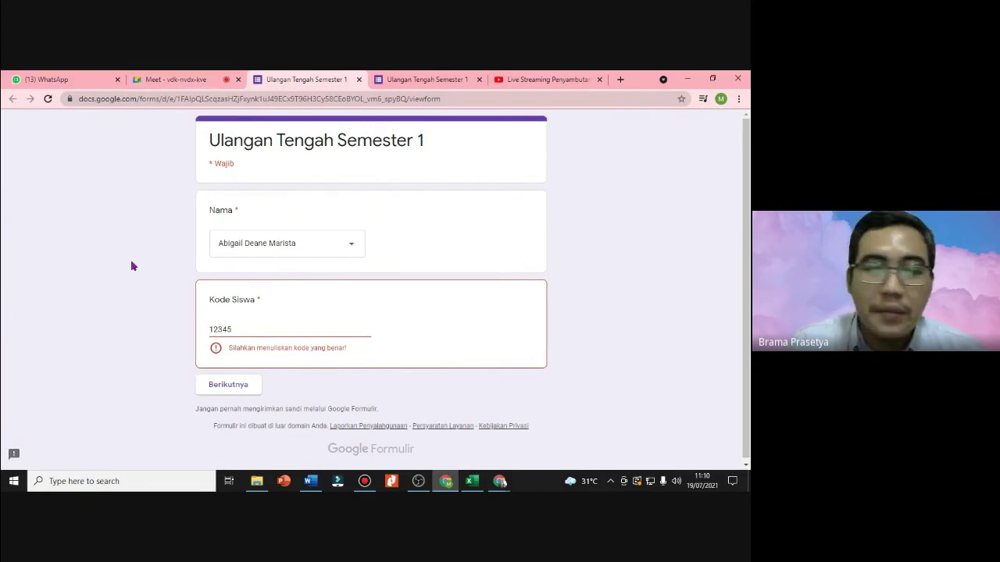
Return to the Google Meet call, ignore the screen-mirroring notice, and copy the student code posted in the chat
left_click(175, 75)
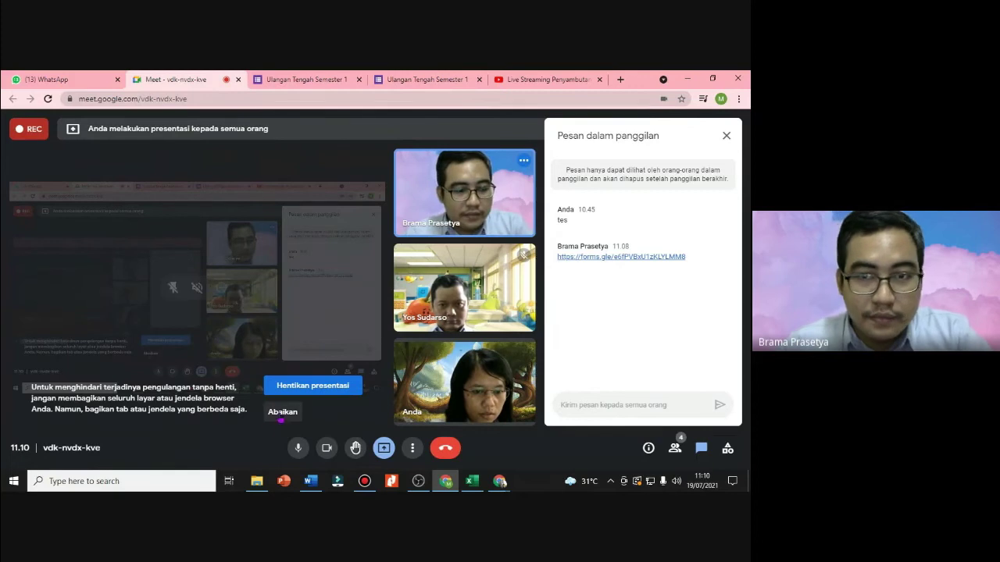
left_click(282, 411)
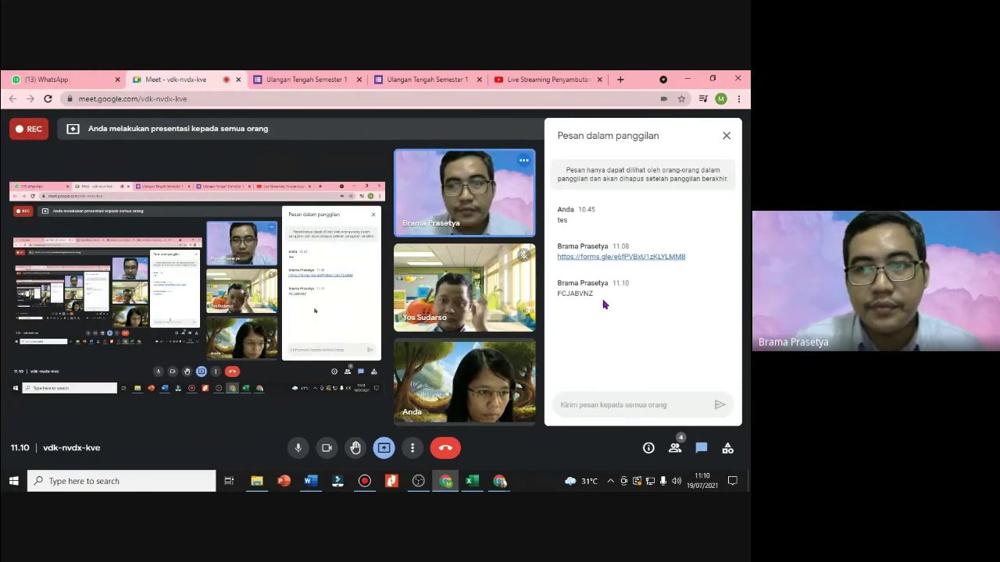
double_click(557, 293)
key("ctrl+c")
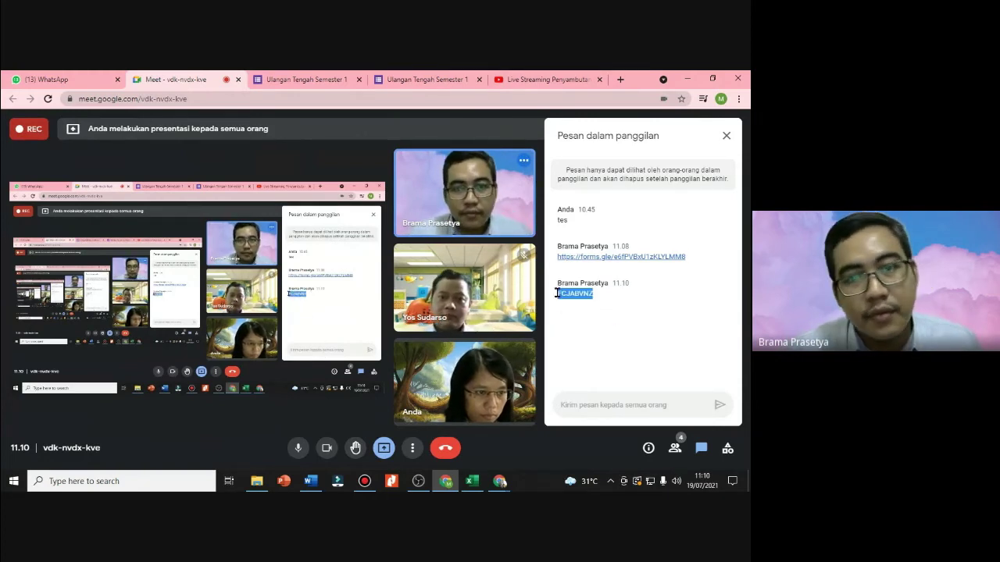
Replace the Kode Siswa answer in the form with the copied student code and continue to the next section
left_click(331, 79)
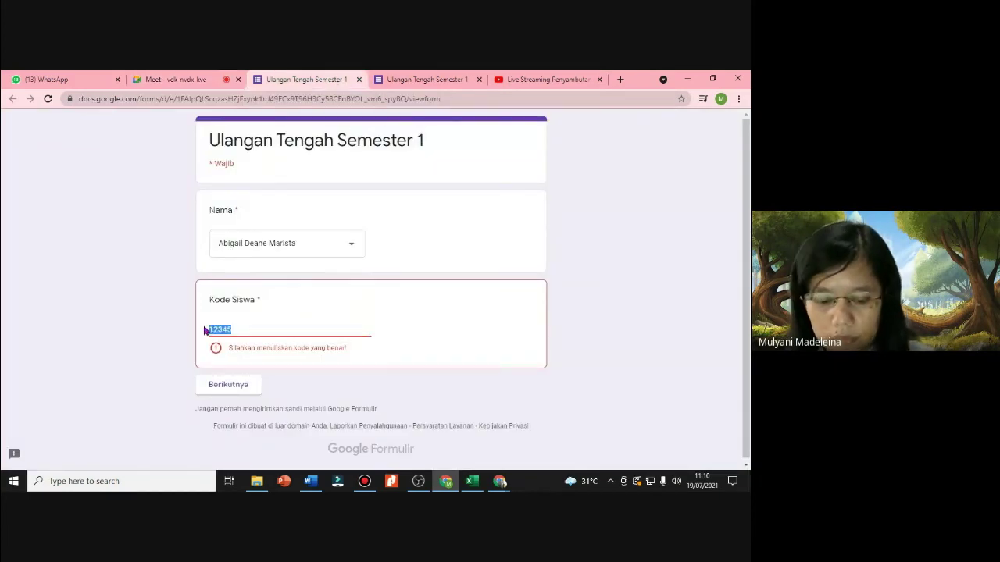
key("ctrl+v")
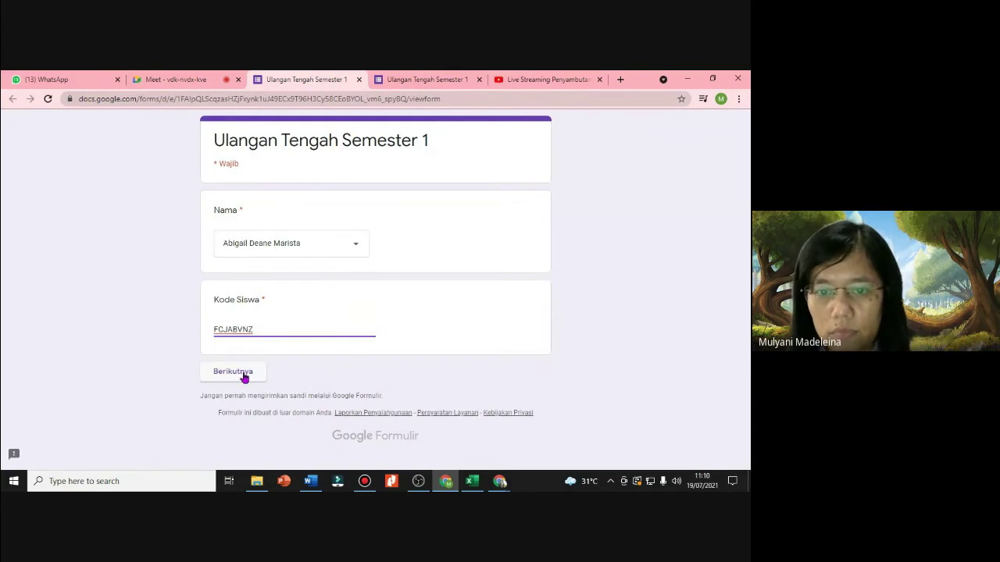
left_click(243, 375)
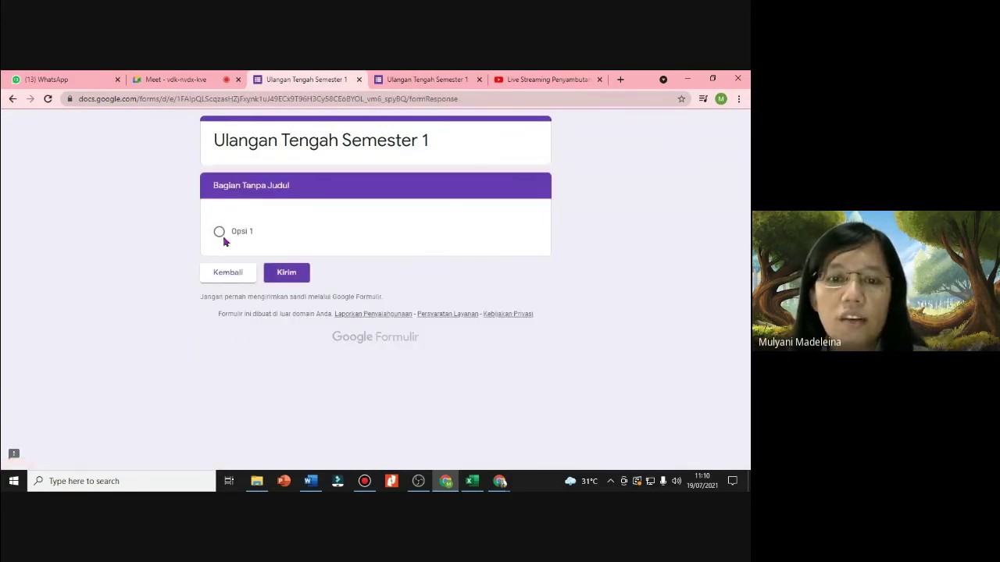
Choose Opsi 1 in the second section, submit the form, and go back to the Google Meet call
left_click(220, 234)
left_click(287, 292)
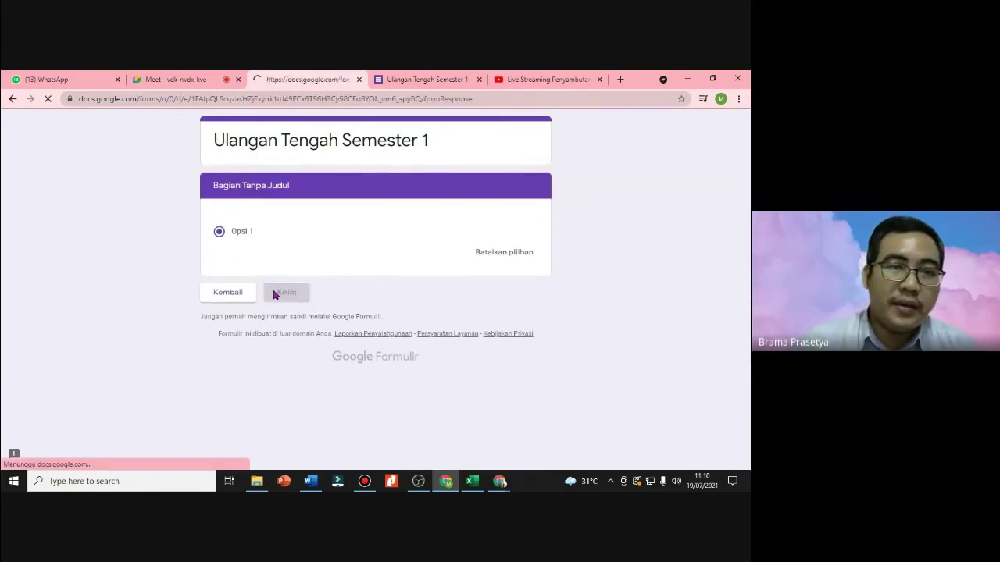
left_click(199, 76)
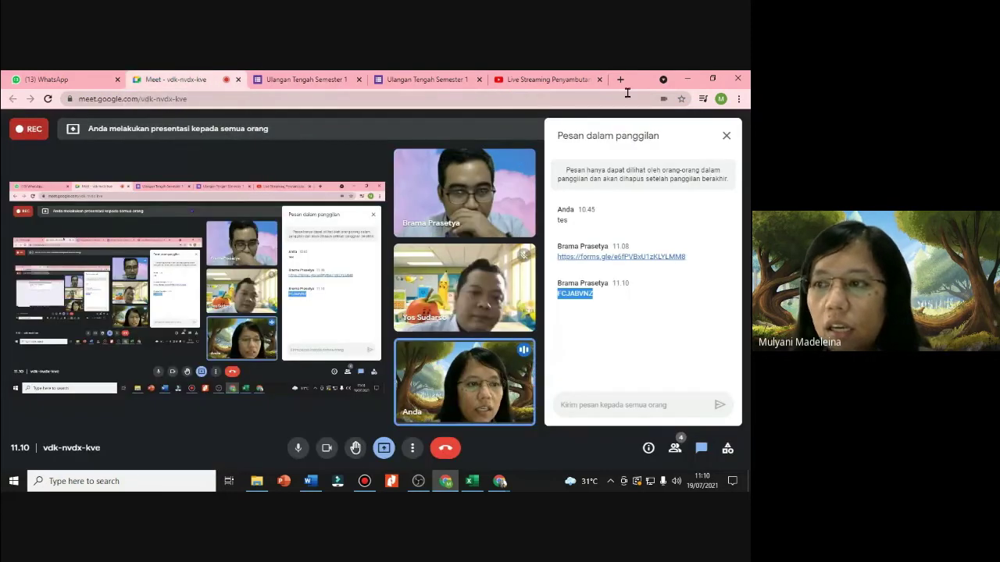